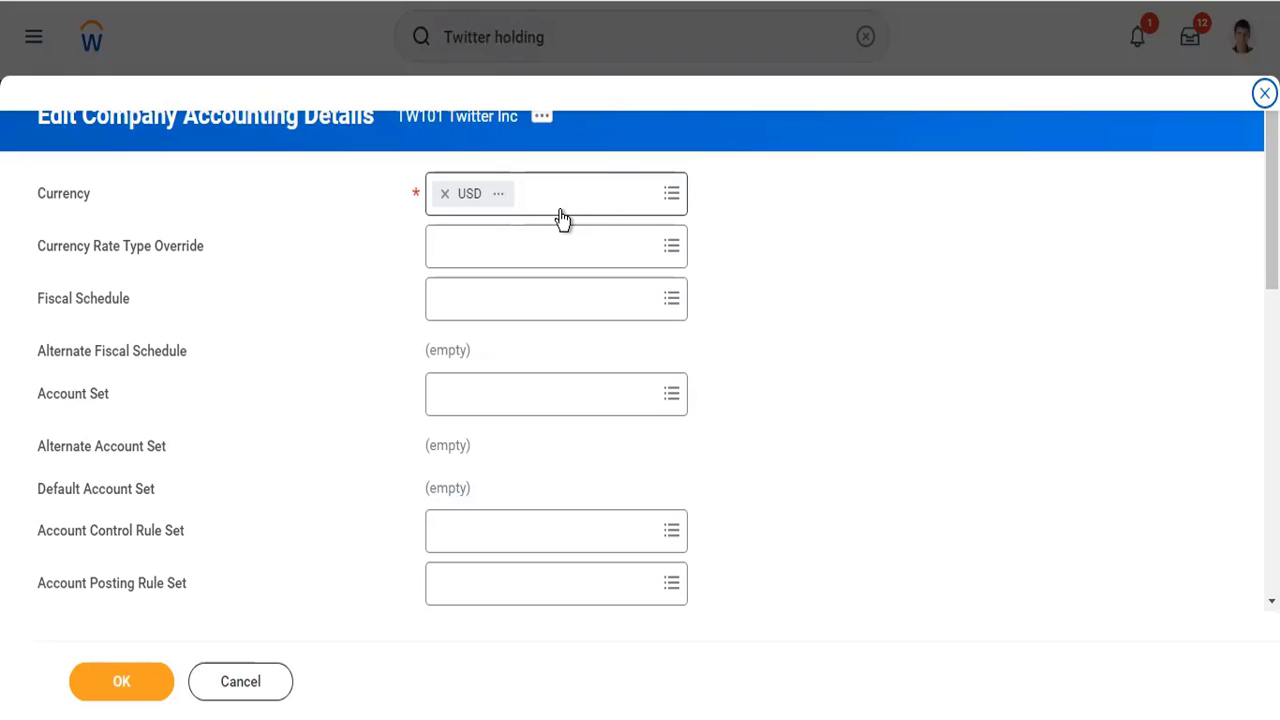
- Add EUR, GBP, INR and JPY from the preferred currencies as translation currencies for TW101 Twitter Inc
{"action": "scroll", "coordinate": [684, 372], "scroll_direction": "down", "scroll_amount": 5}
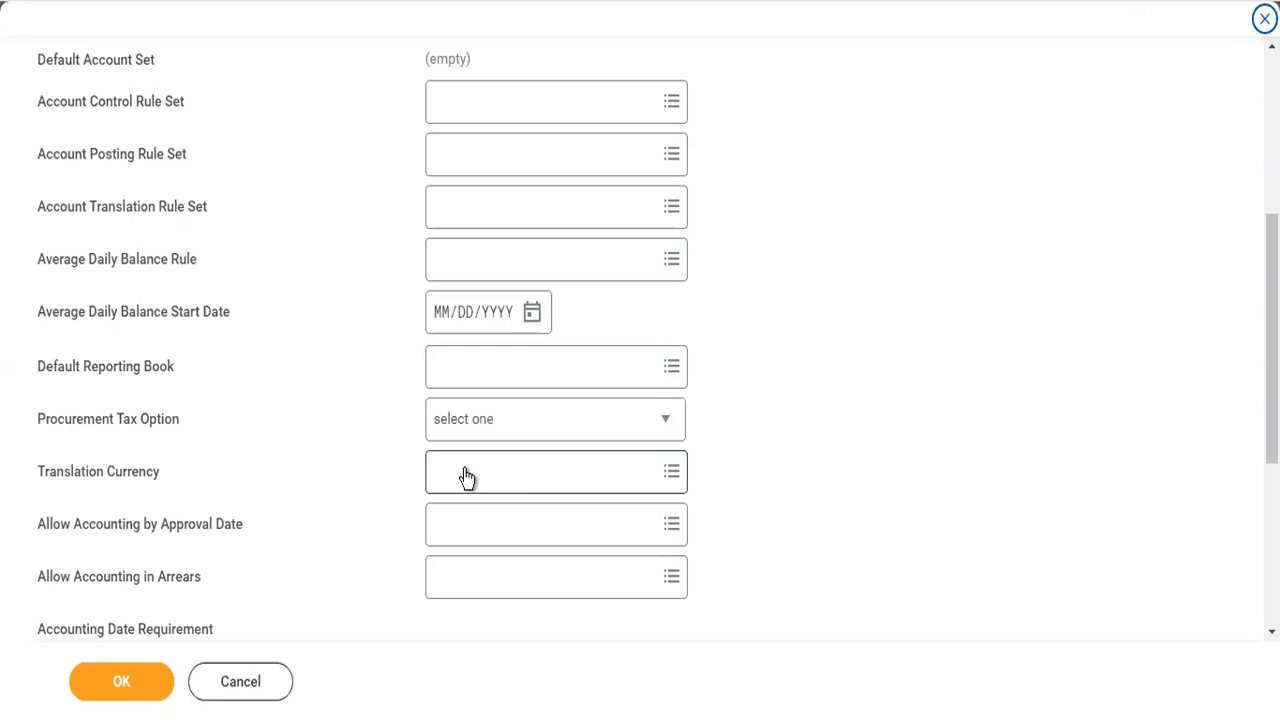
{"action": "scroll", "coordinate": [466, 477], "scroll_direction": "up", "scroll_amount": 4}
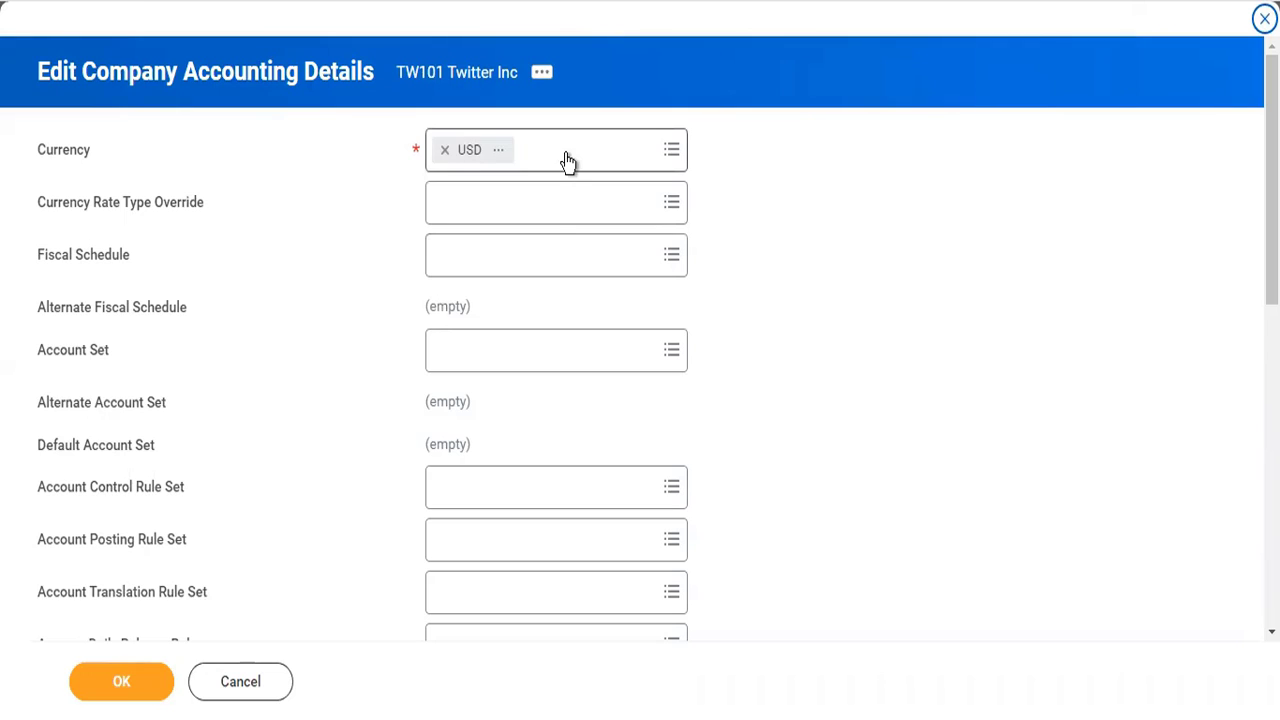
{"action": "scroll", "coordinate": [564, 480], "scroll_direction": "down", "scroll_amount": 3}
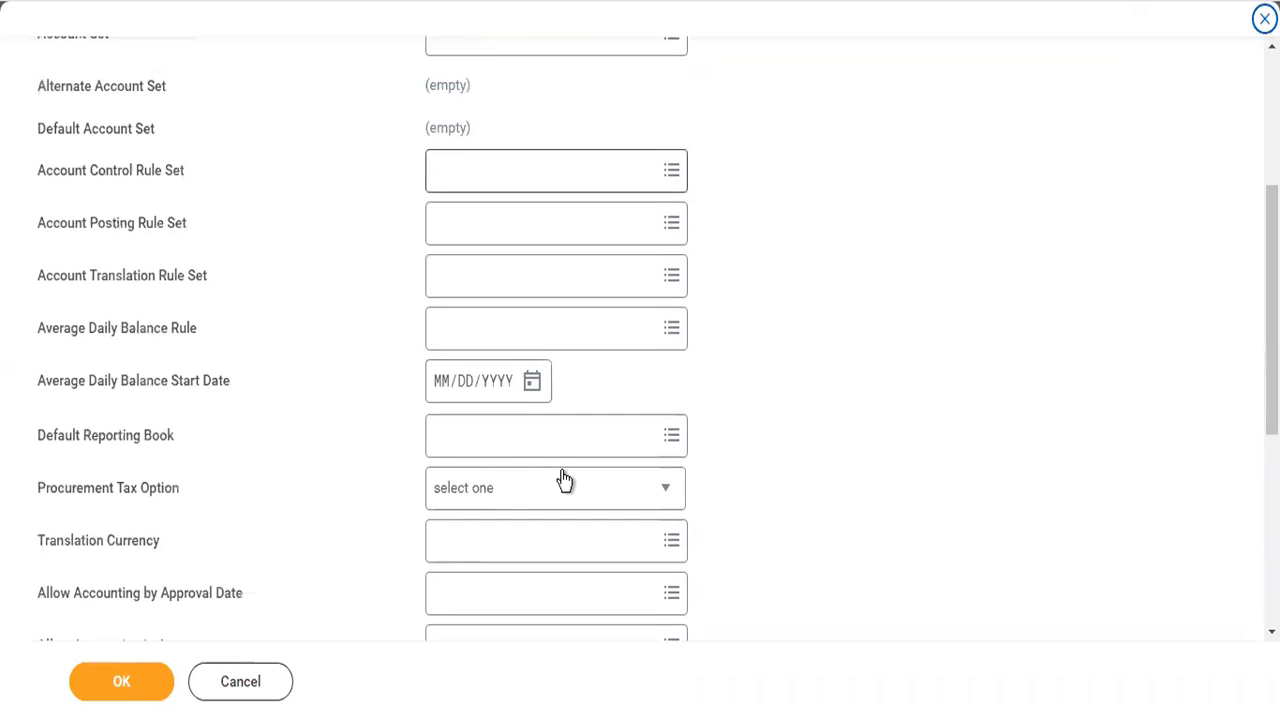
{"action": "left_click", "coordinate": [510, 533]}
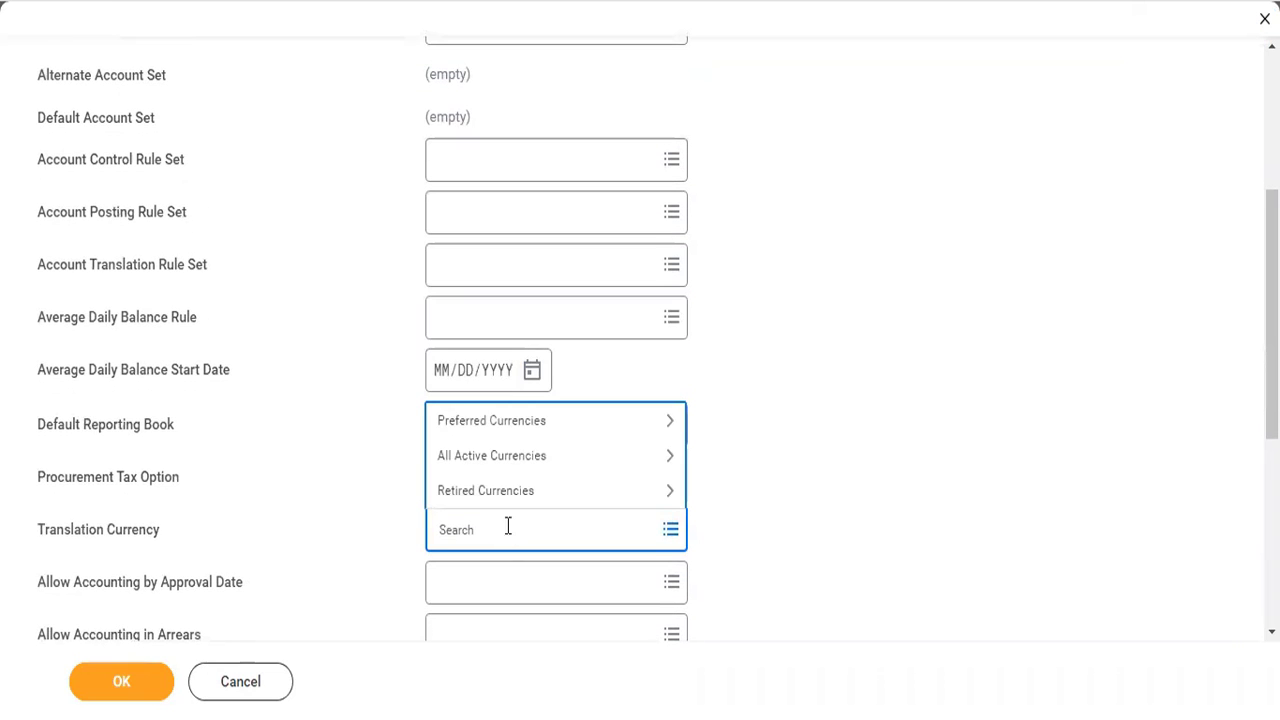
{"action": "left_click", "coordinate": [484, 420]}
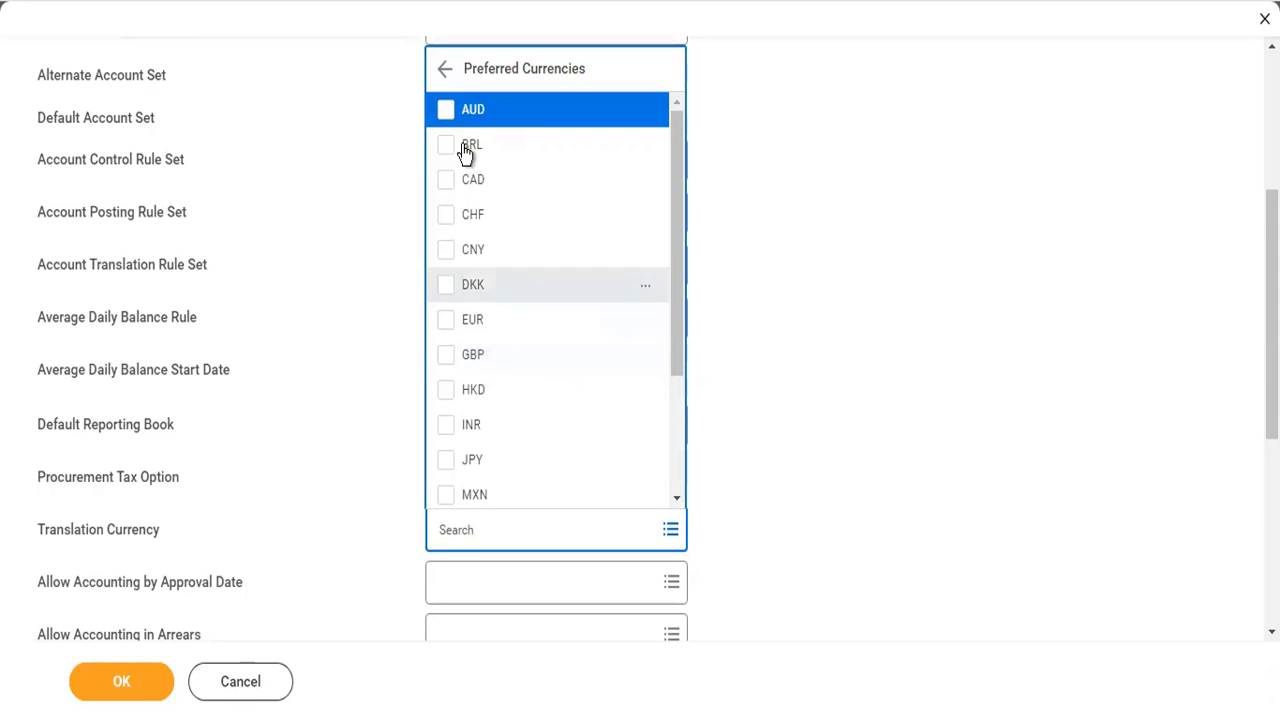
{"action": "left_click", "coordinate": [447, 334]}
{"action": "left_click", "coordinate": [446, 354]}
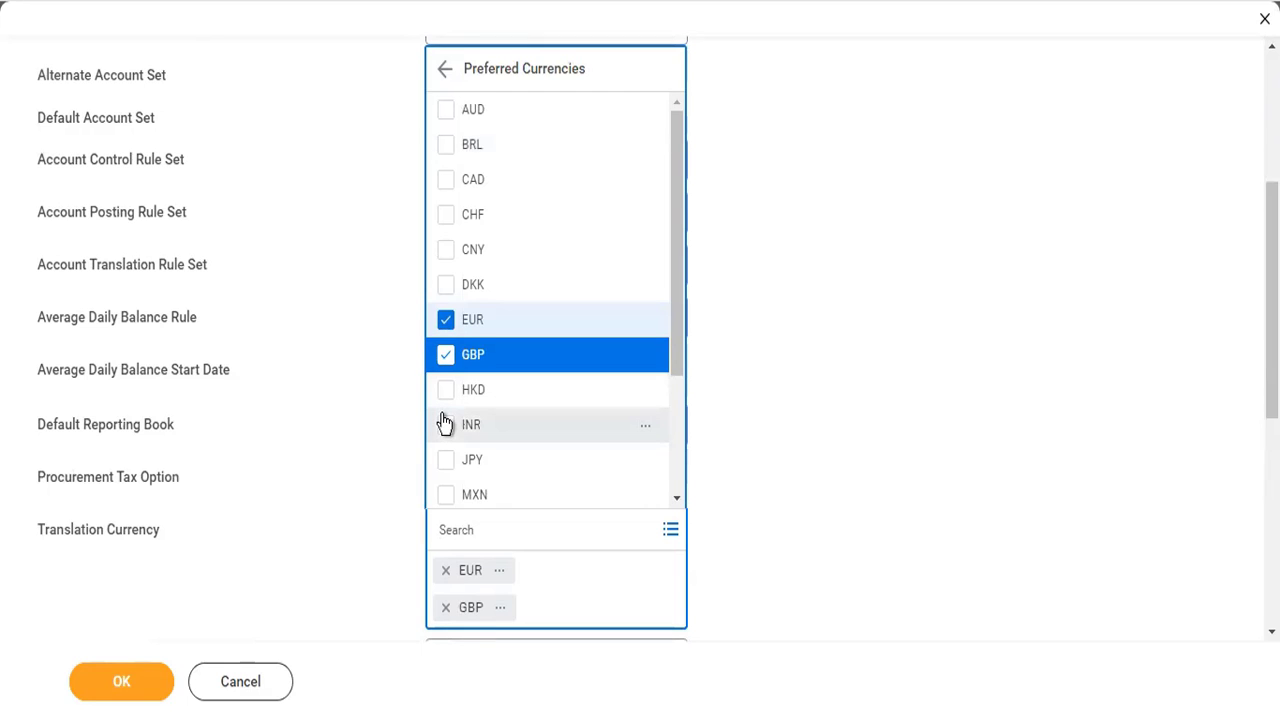
{"action": "left_click", "coordinate": [445, 426]}
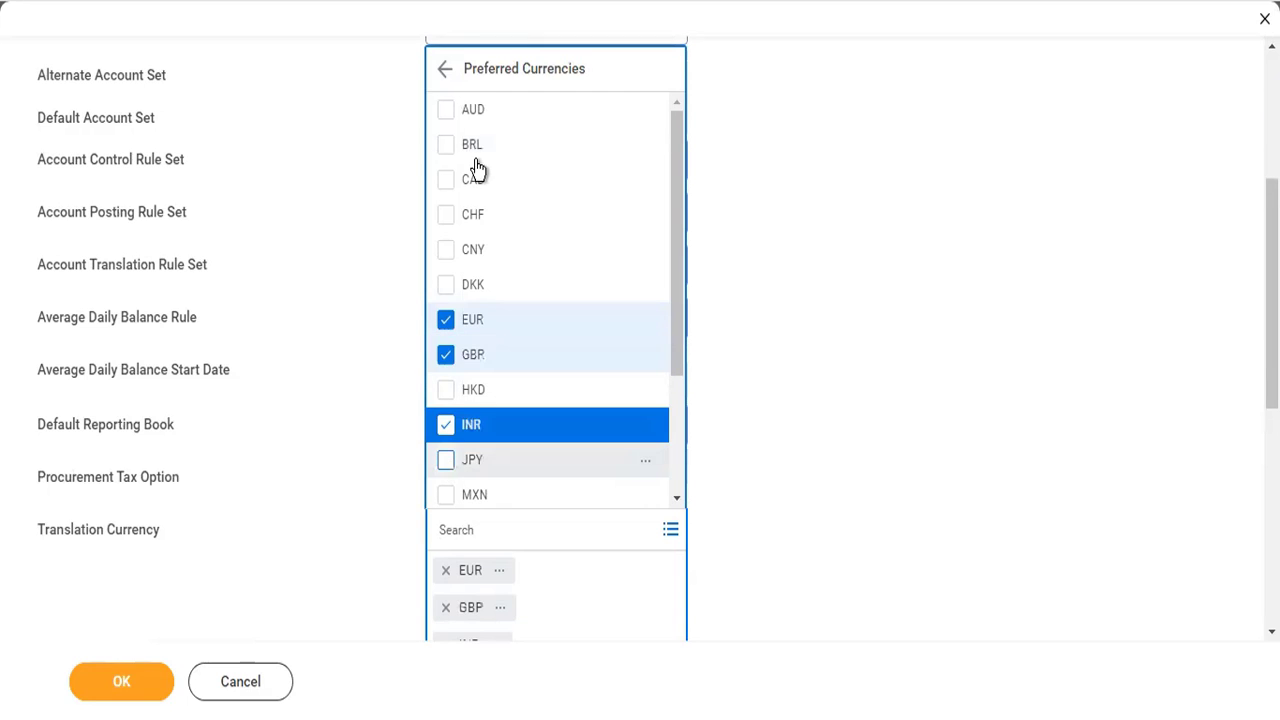
{"action": "left_click", "coordinate": [446, 462]}
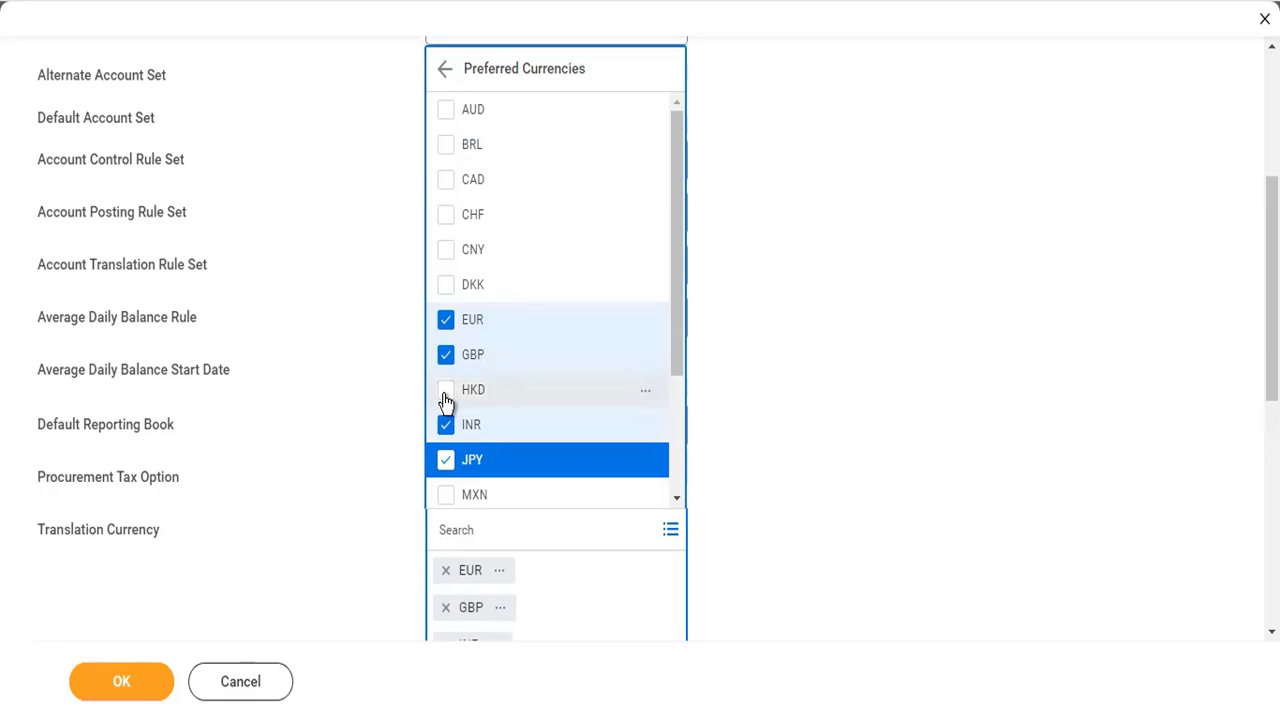
{"action": "left_click", "coordinate": [876, 452]}
{"action": "scroll", "coordinate": [876, 442], "scroll_direction": "down", "scroll_amount": 3}
{"action": "scroll", "coordinate": [876, 442], "scroll_direction": "up", "scroll_amount": 6}
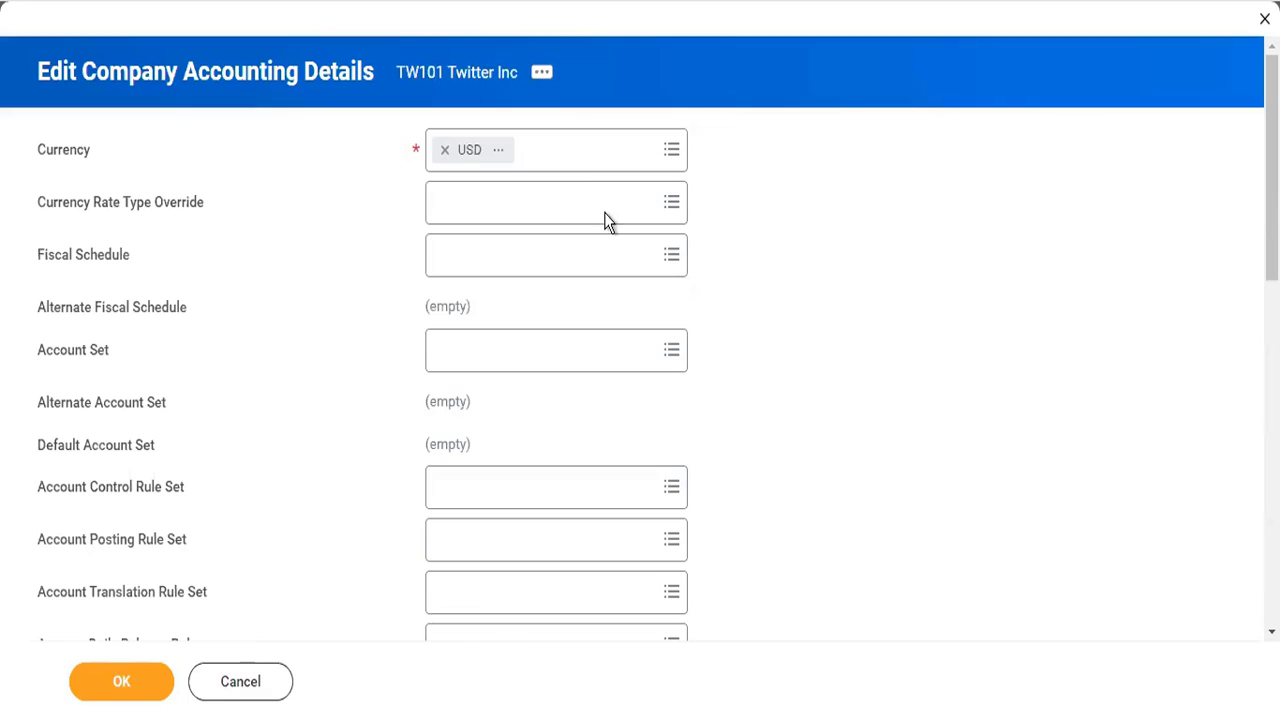
{"action": "left_click", "coordinate": [580, 168]}
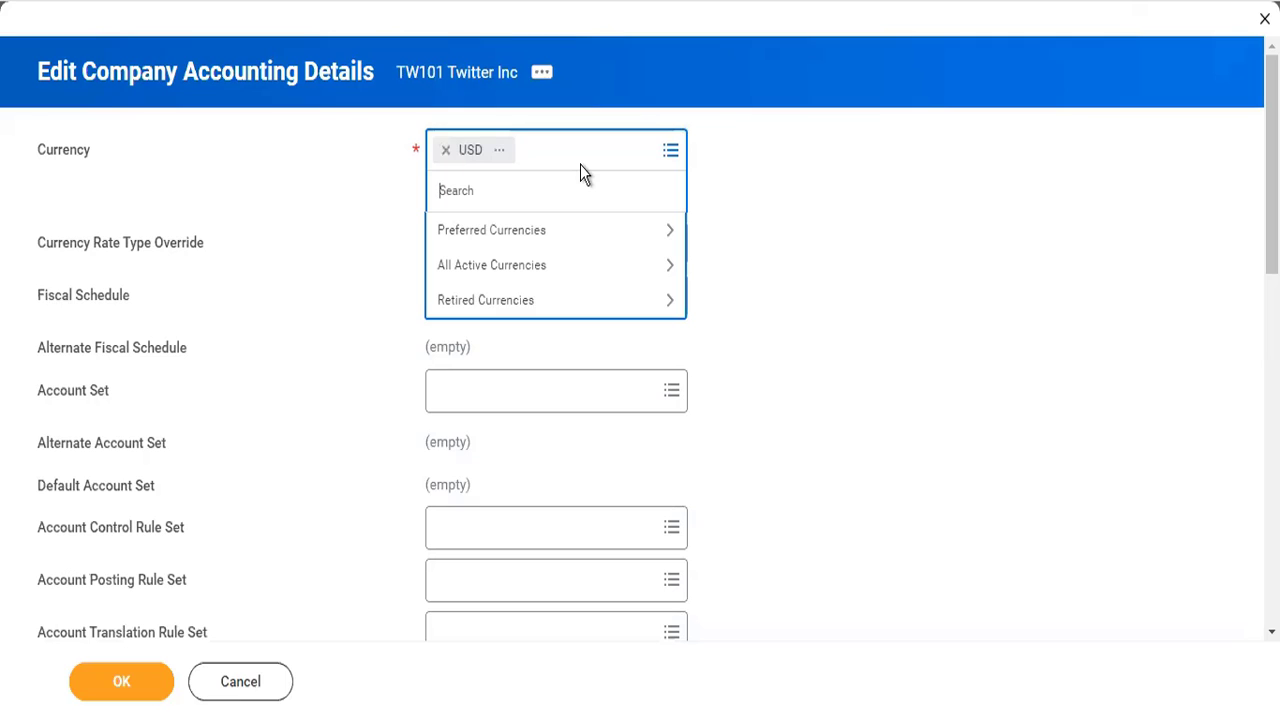
{"action": "scroll", "coordinate": [1020, 500], "scroll_direction": "down", "scroll_amount": 4}
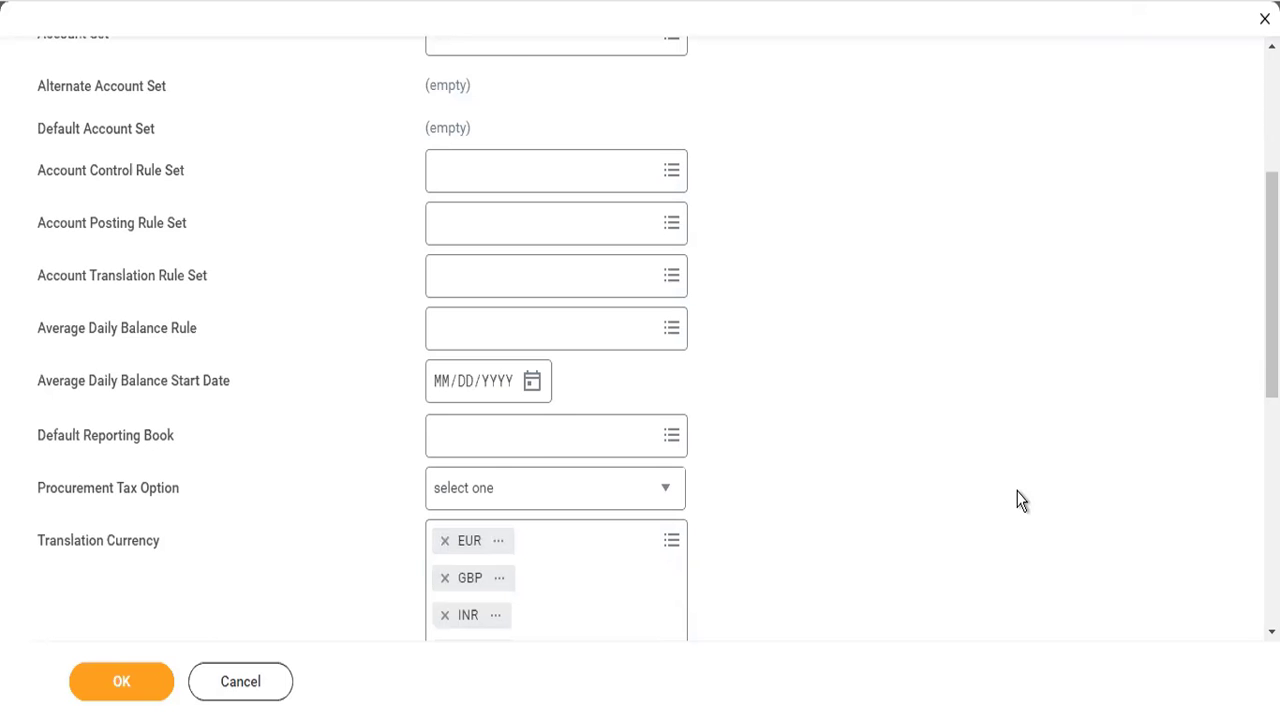
{"action": "scroll", "coordinate": [1020, 500], "scroll_direction": "up", "scroll_amount": 4}
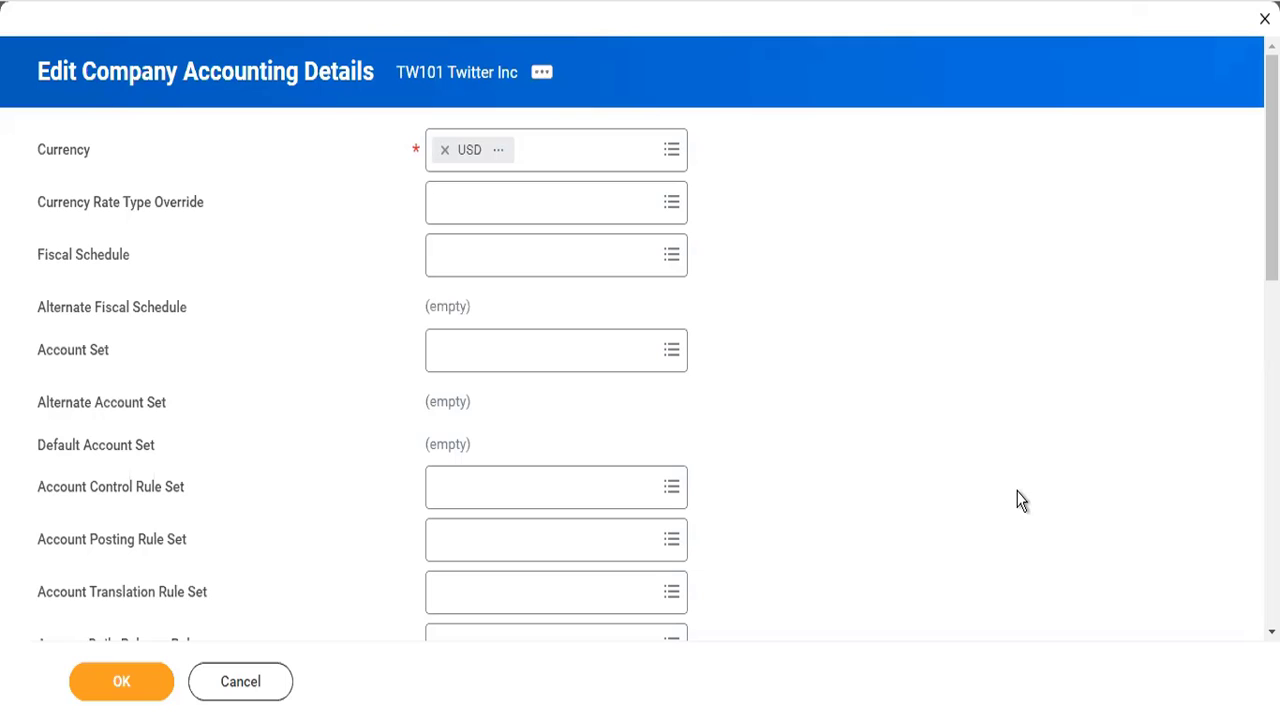
- Set the company's fiscal schedule to Standard Corporate Schedule
{"action": "left_click", "coordinate": [568, 276]}
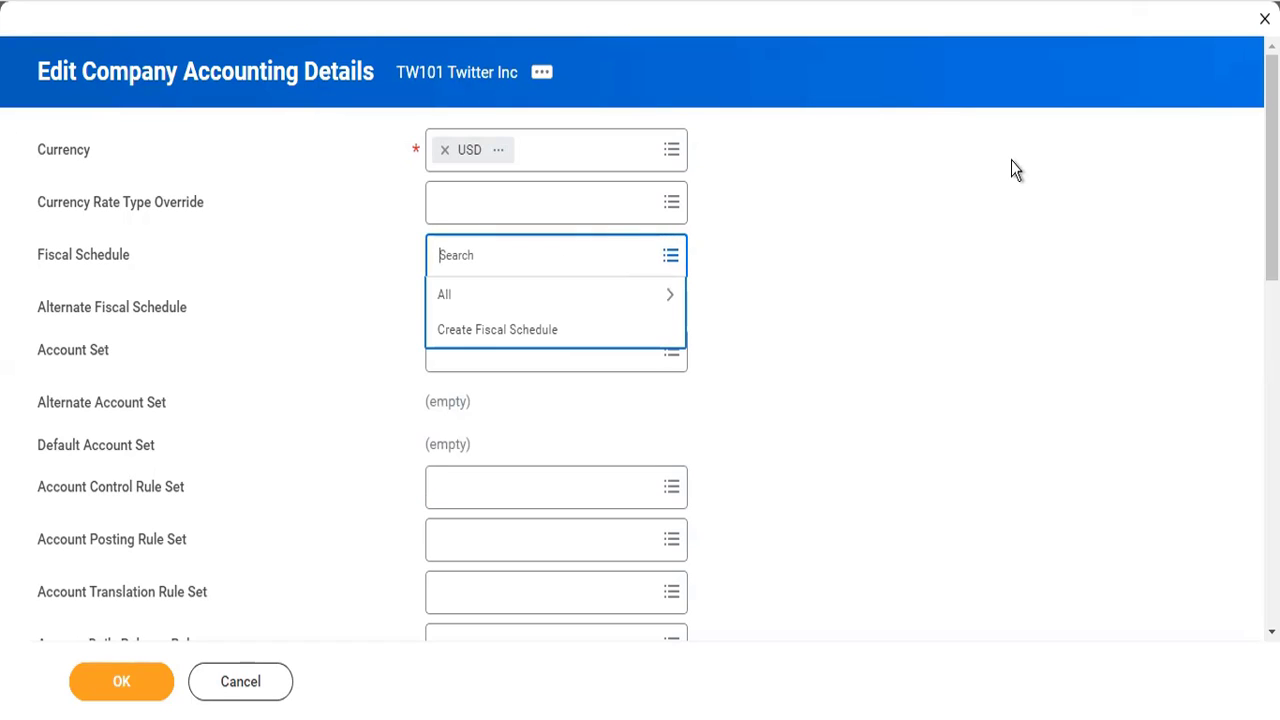
{"action": "left_click", "coordinate": [549, 294]}
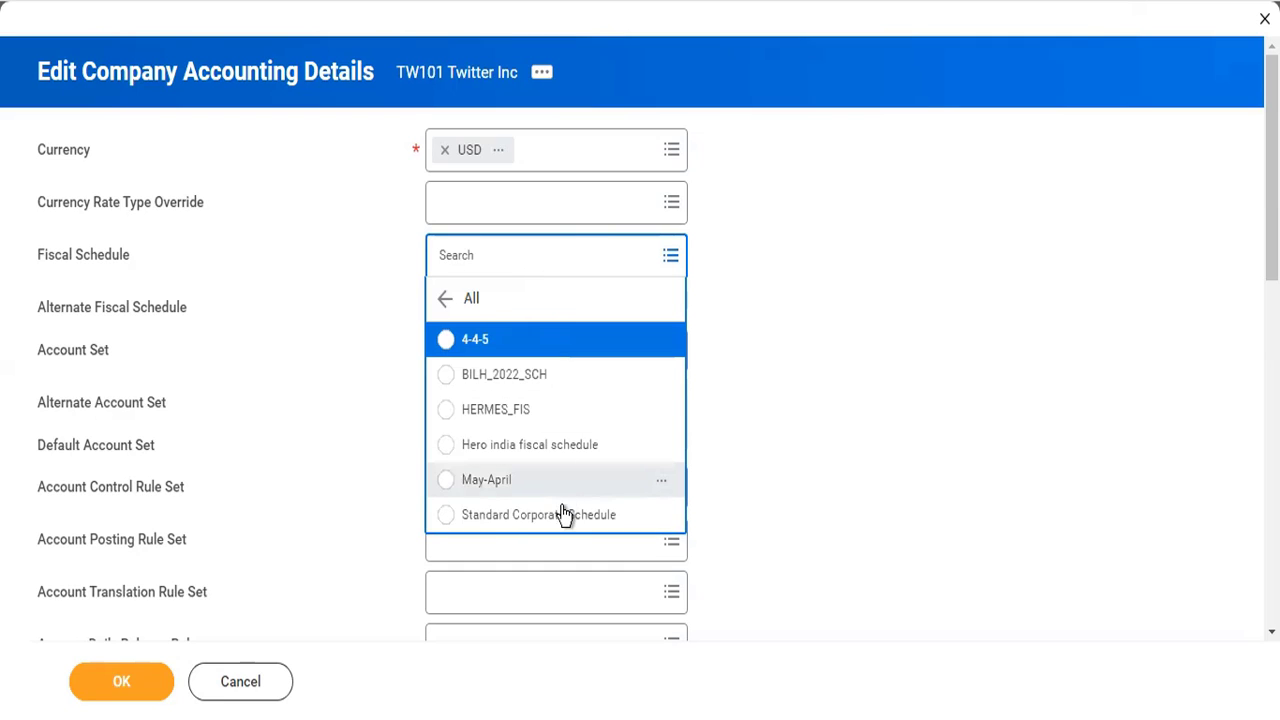
{"action": "left_click", "coordinate": [565, 518]}
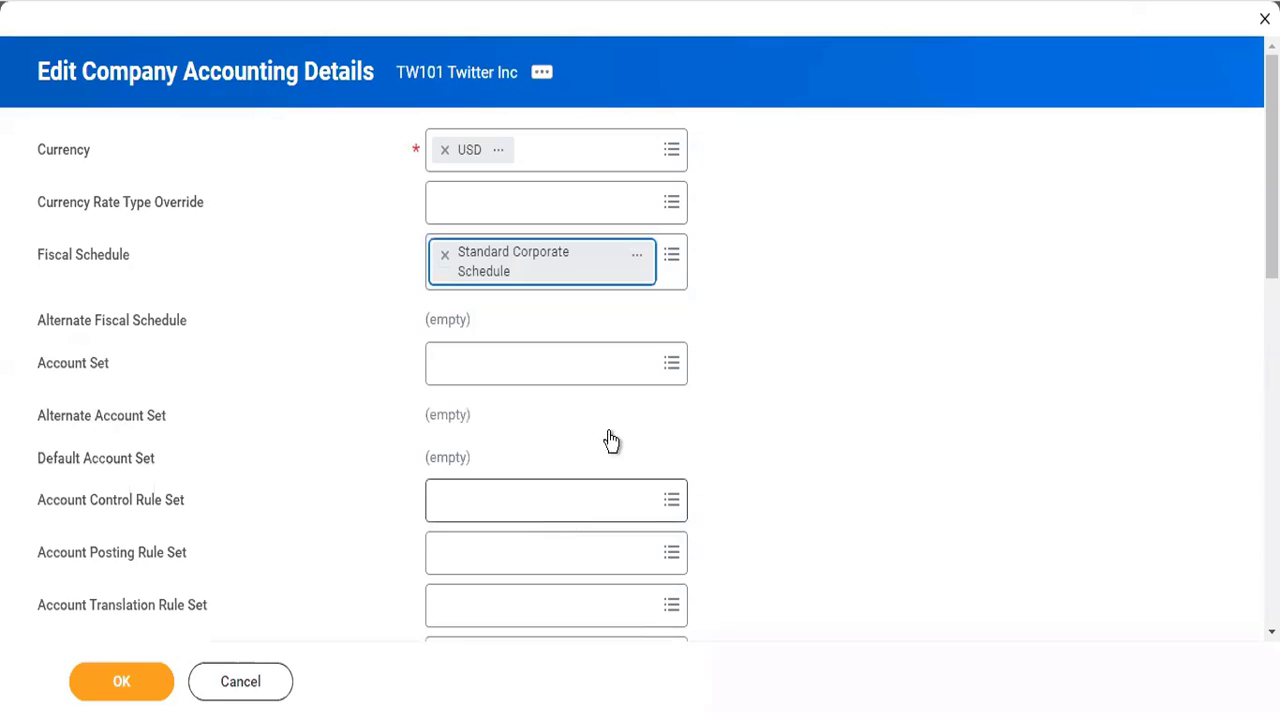
- View the chosen Standard Corporate Schedule in a new browser tab and decline restoring the last session
{"action": "left_click", "coordinate": [640, 256]}
{"action": "right_click", "coordinate": [666, 271]}
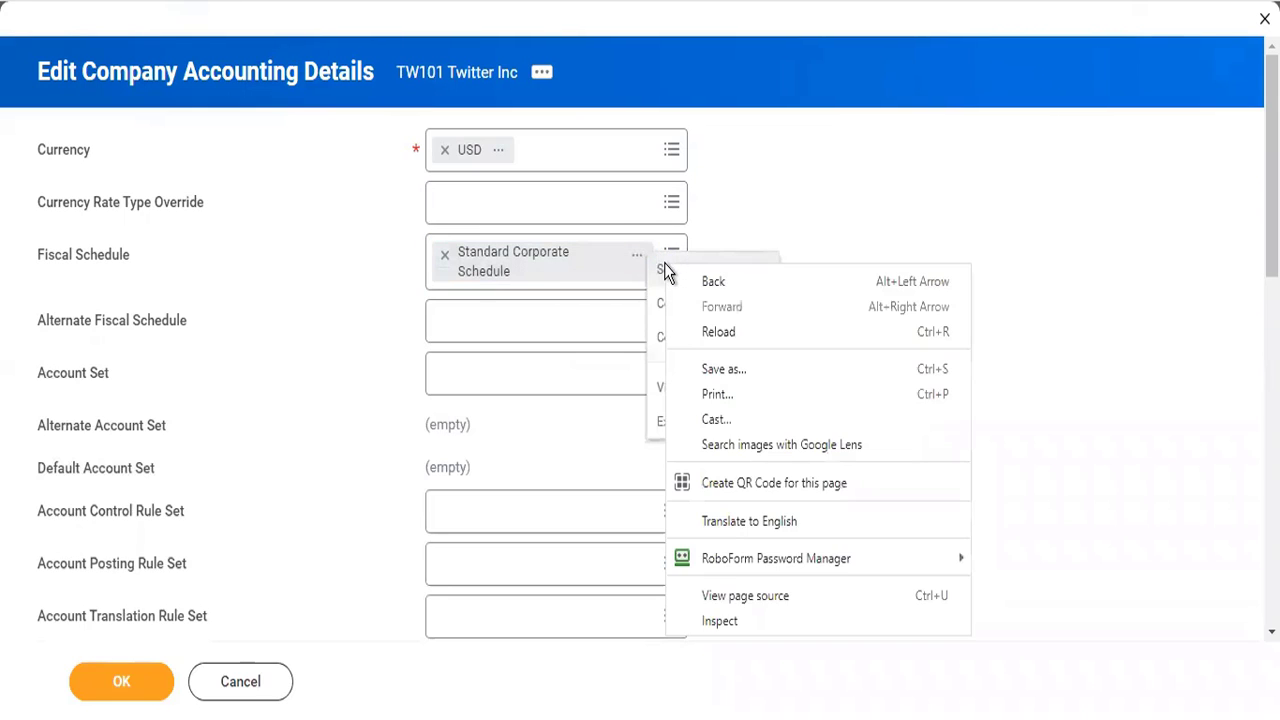
{"action": "key", "text": "Escape"}
{"action": "left_click", "coordinate": [667, 272]}
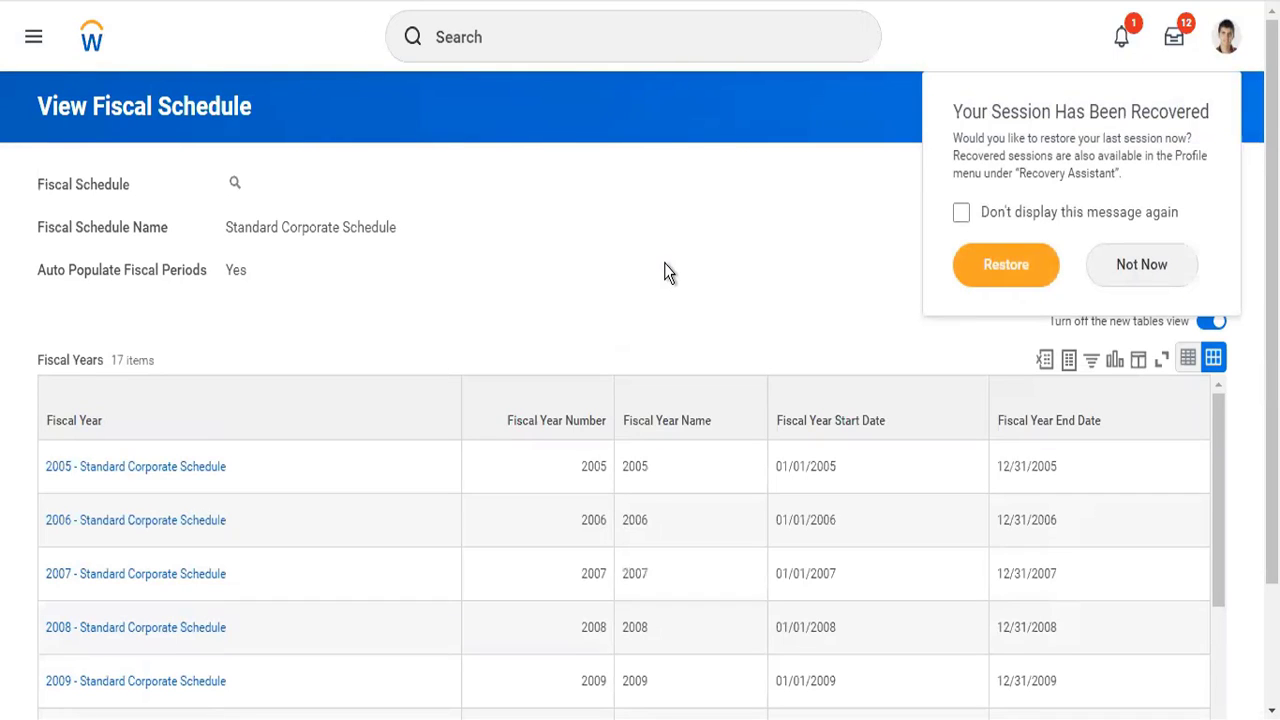
{"action": "left_click", "coordinate": [1155, 266]}
- Examine the fiscal years of the Standard Corporate Schedule to find the most recent one defined
{"action": "scroll", "coordinate": [534, 311], "scroll_direction": "down", "scroll_amount": 2}
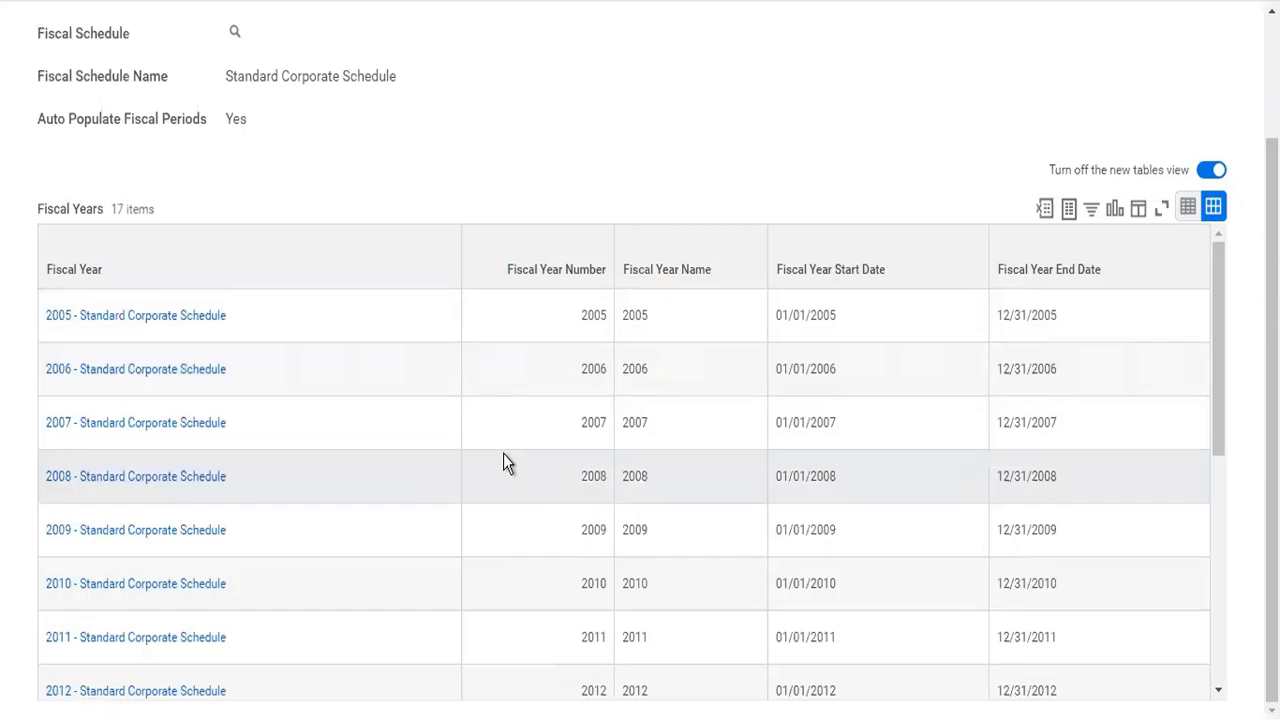
{"action": "scroll", "coordinate": [503, 453], "scroll_direction": "down", "scroll_amount": 5}
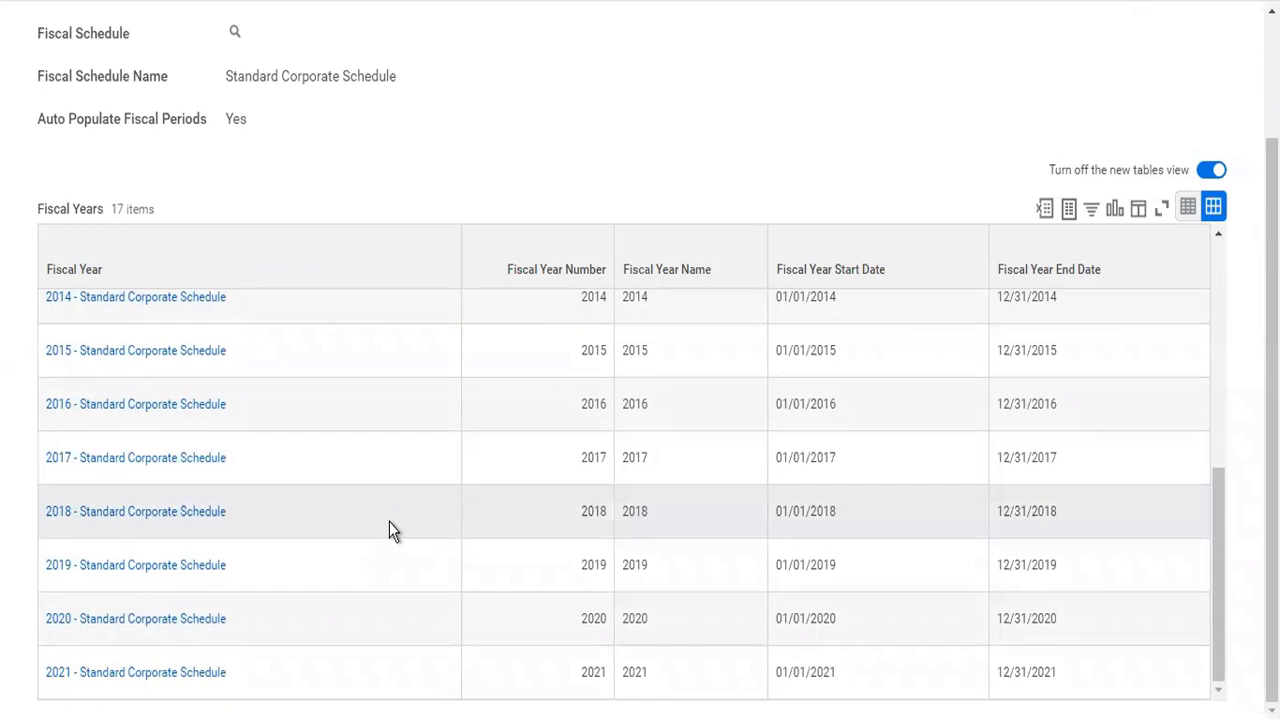
{"action": "scroll", "coordinate": [389, 522], "scroll_direction": "up", "scroll_amount": 5}
{"action": "scroll", "coordinate": [389, 522], "scroll_direction": "down", "scroll_amount": 1}
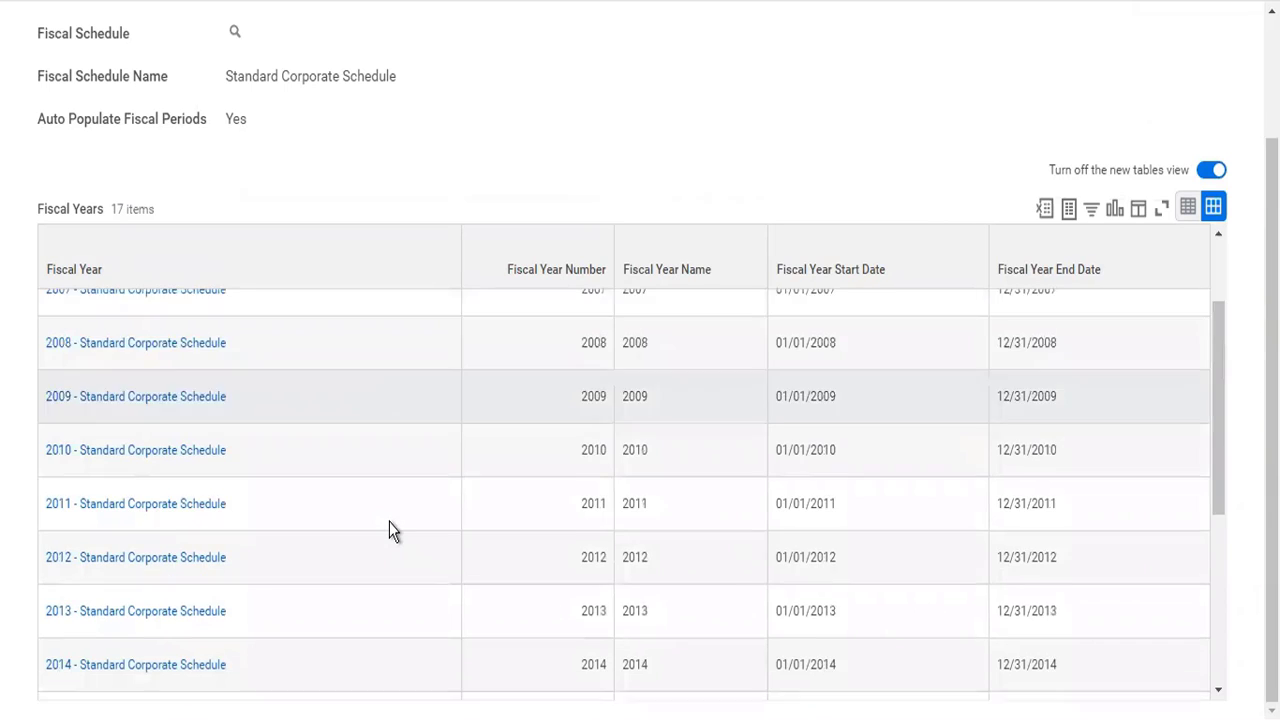
{"action": "scroll", "coordinate": [389, 522], "scroll_direction": "down", "scroll_amount": 2}
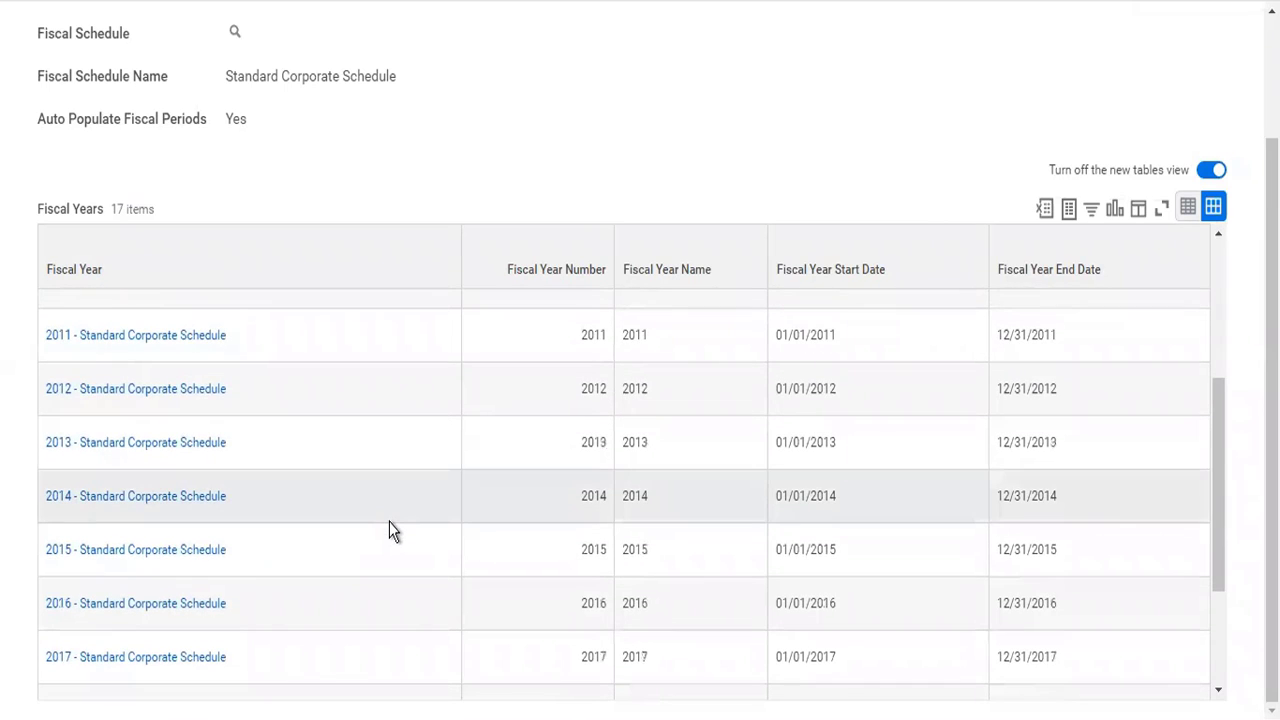
{"action": "scroll", "coordinate": [389, 530], "scroll_direction": "down", "scroll_amount": 2}
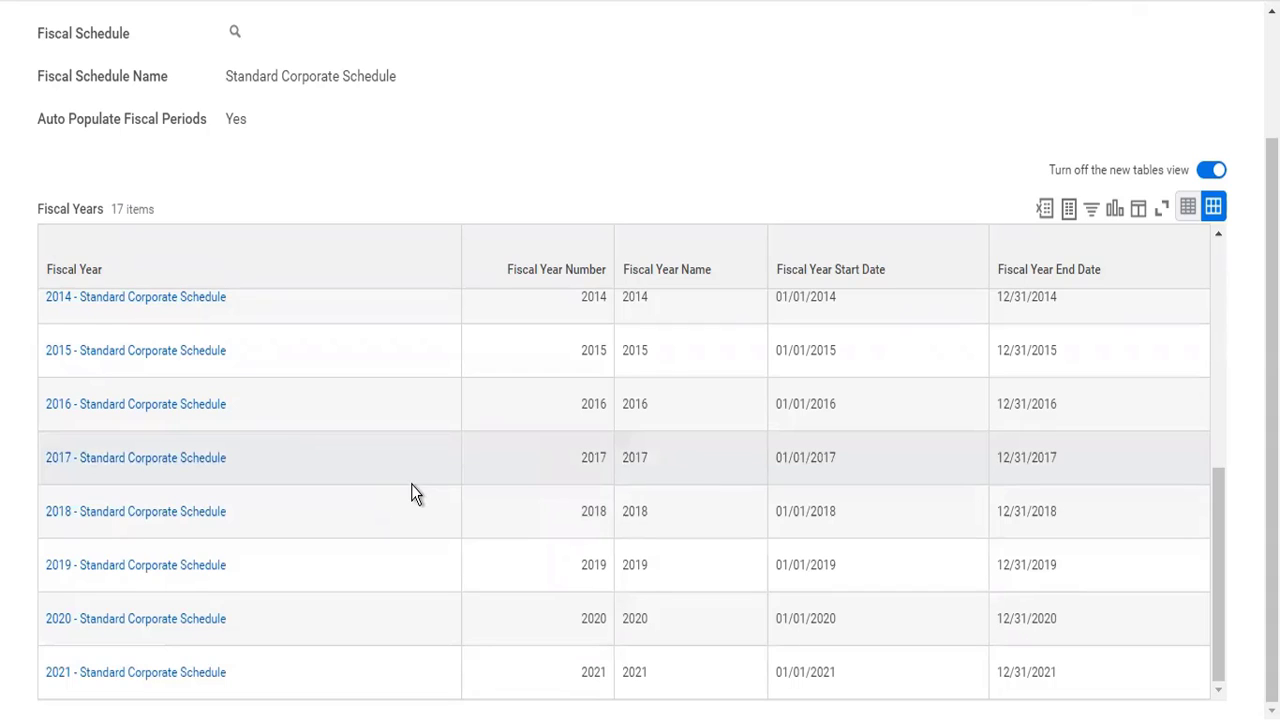
{"action": "scroll", "coordinate": [411, 484], "scroll_direction": "up", "scroll_amount": 5}
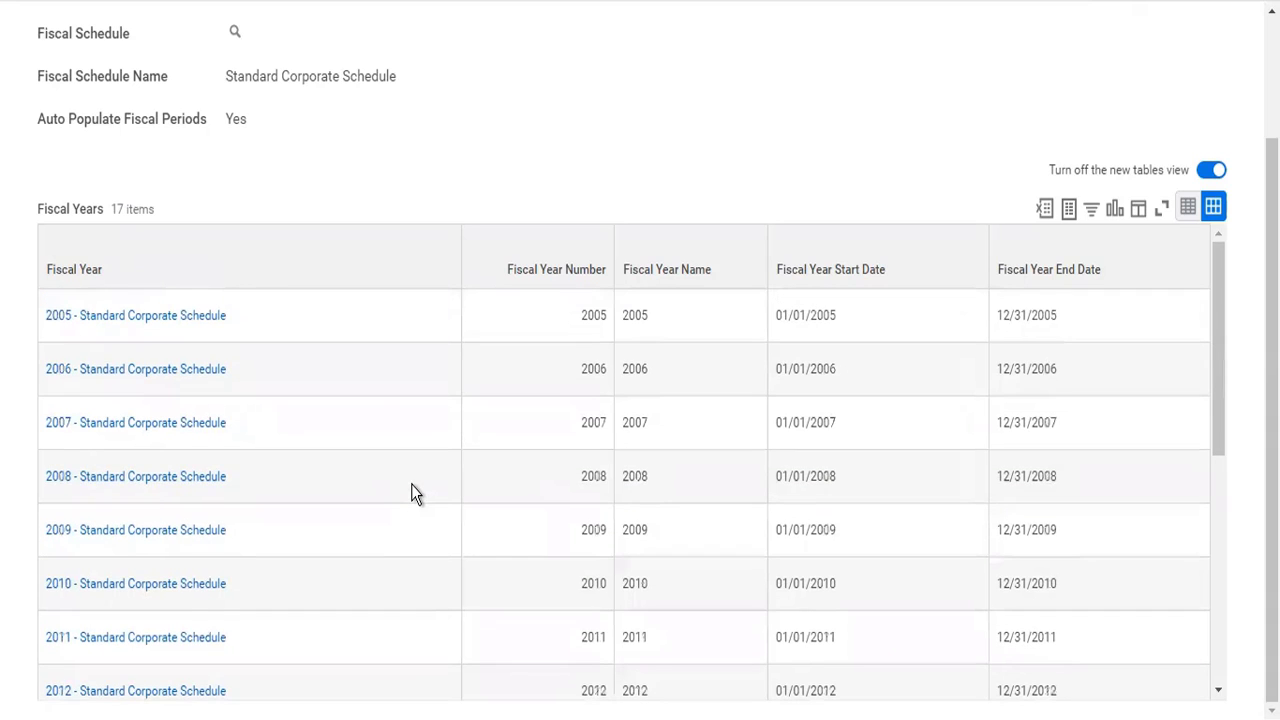
{"action": "scroll", "coordinate": [600, 197], "scroll_direction": "up", "scroll_amount": 2}
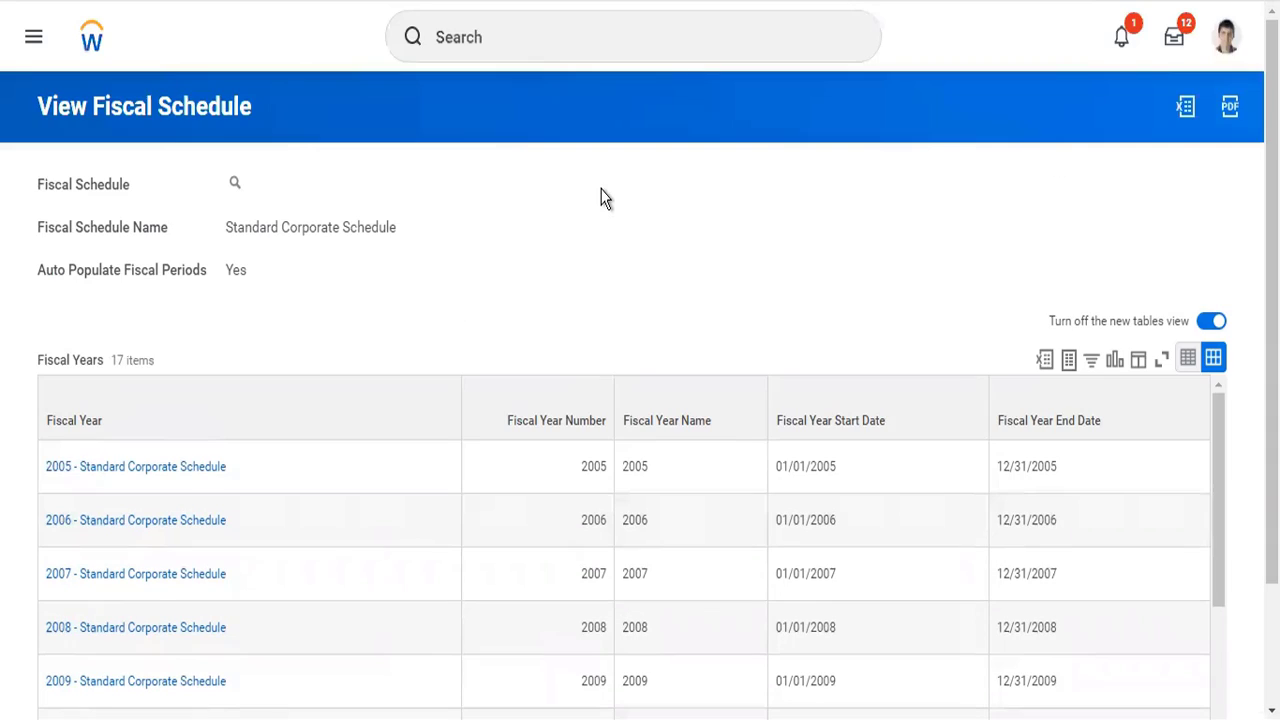
- Search for "cr next" and open the Create Next Fiscal Year task
{"action": "left_click", "coordinate": [613, 31]}
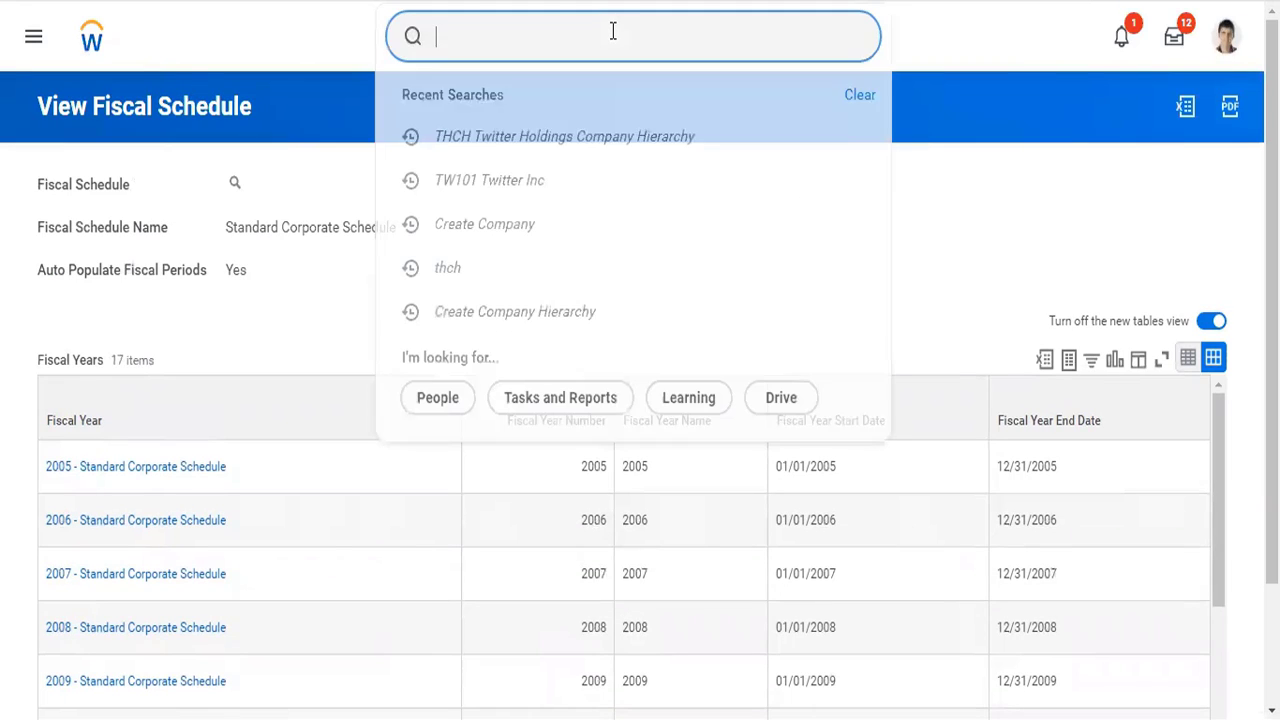
{"action": "type", "text": "cr next"}
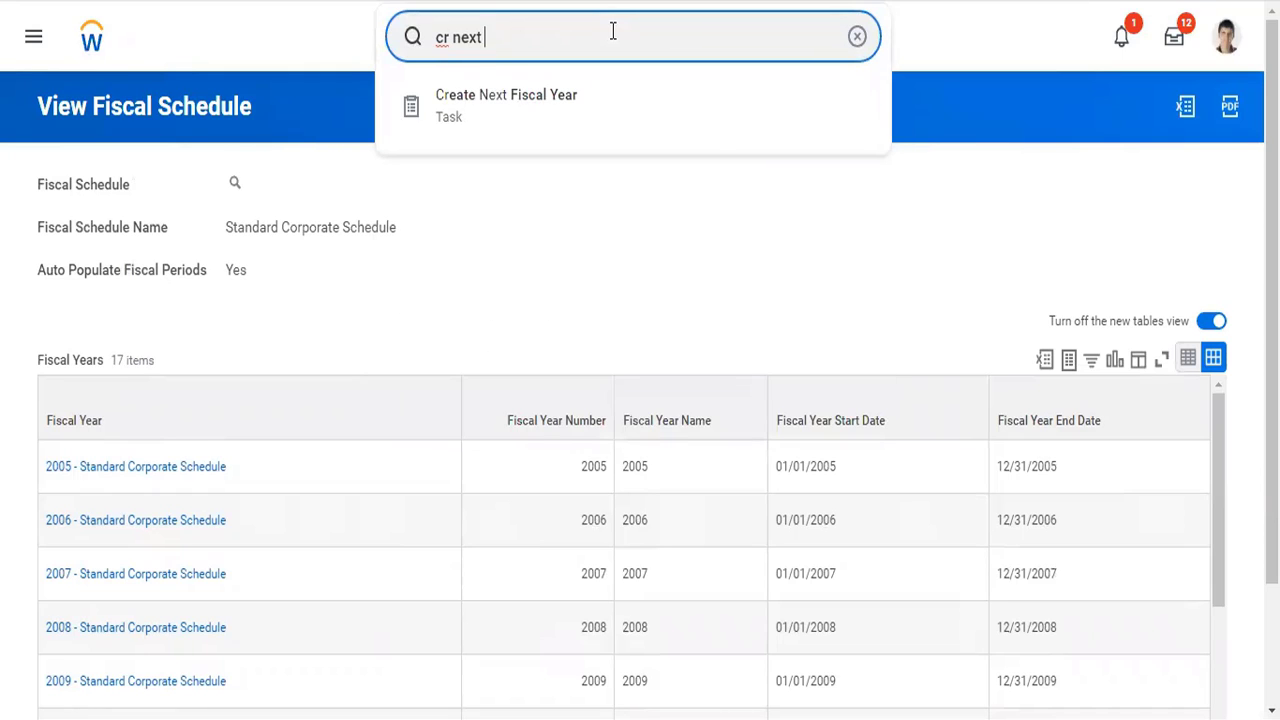
{"action": "key", "text": "Down"}
{"action": "key", "text": "Return"}
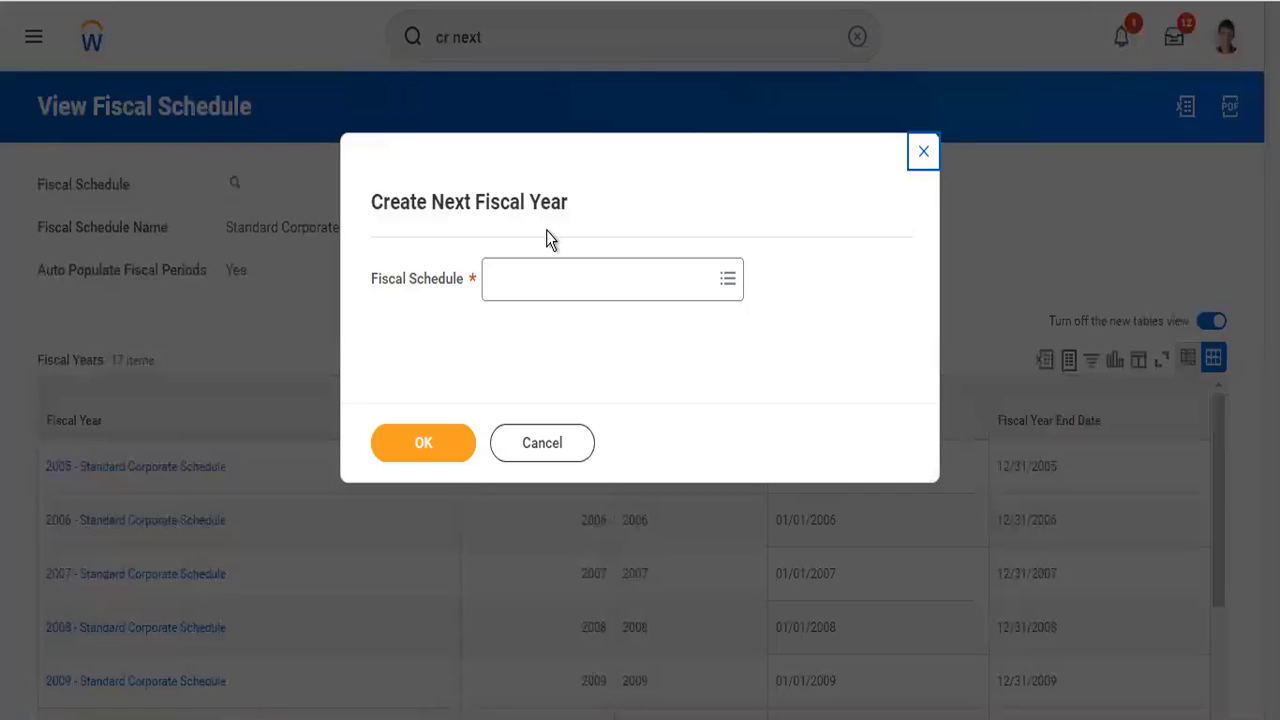
- Choose Standard Corporate Schedule as the schedule for the next fiscal year and confirm it
{"action": "left_click", "coordinate": [550, 284]}
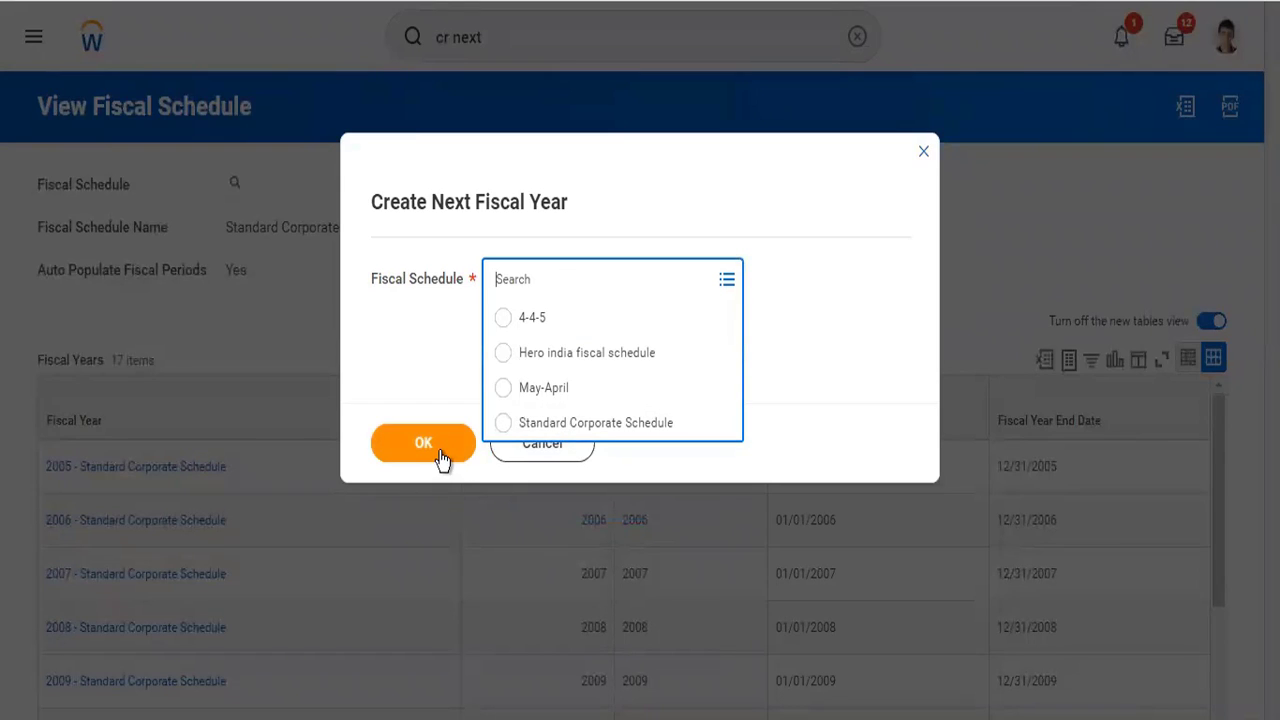
{"action": "left_click", "coordinate": [563, 425]}
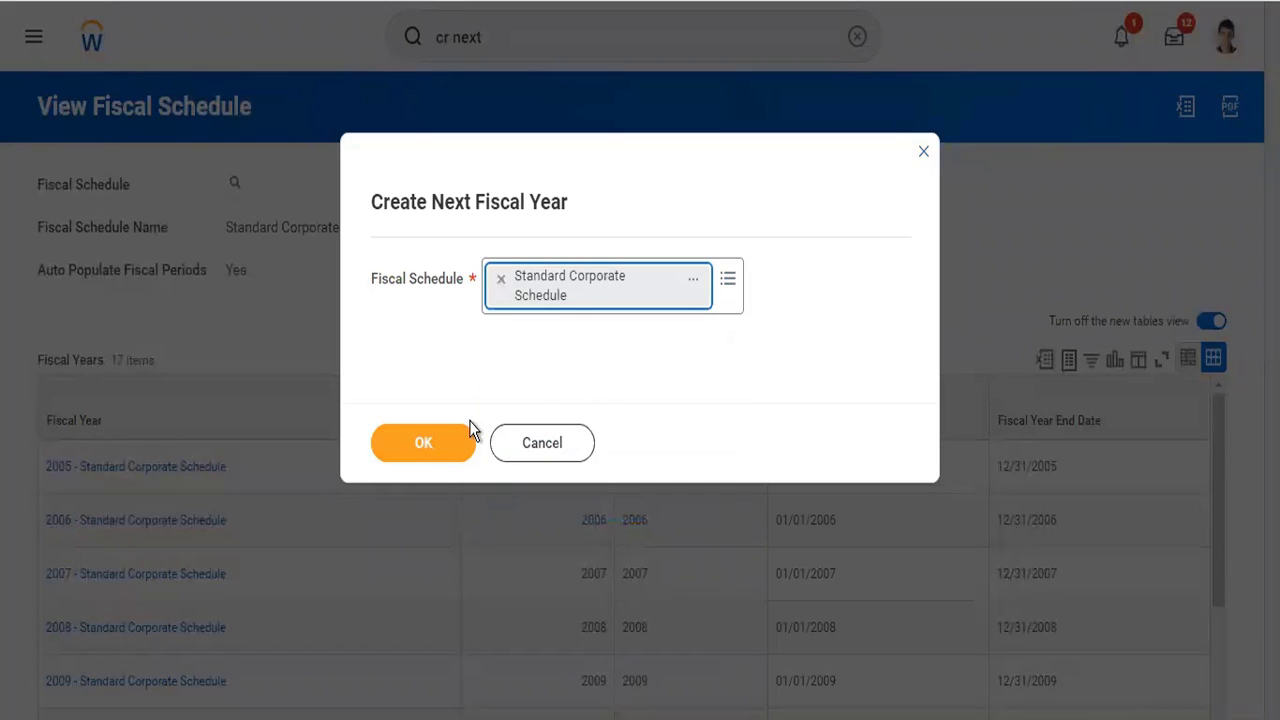
{"action": "left_click", "coordinate": [419, 443]}
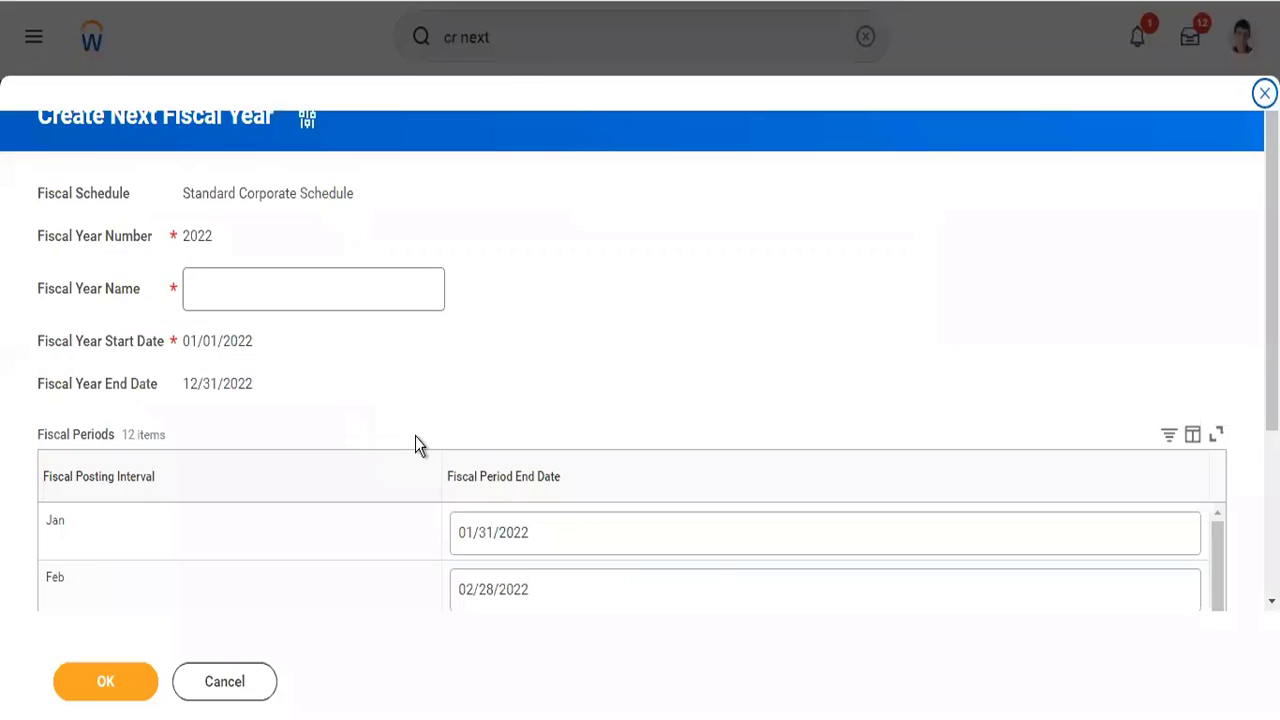
- Review the monthly fiscal periods and name the new fiscal year "2022- Standard Corporate Schedule"
{"action": "scroll", "coordinate": [415, 436], "scroll_direction": "down", "scroll_amount": 3}
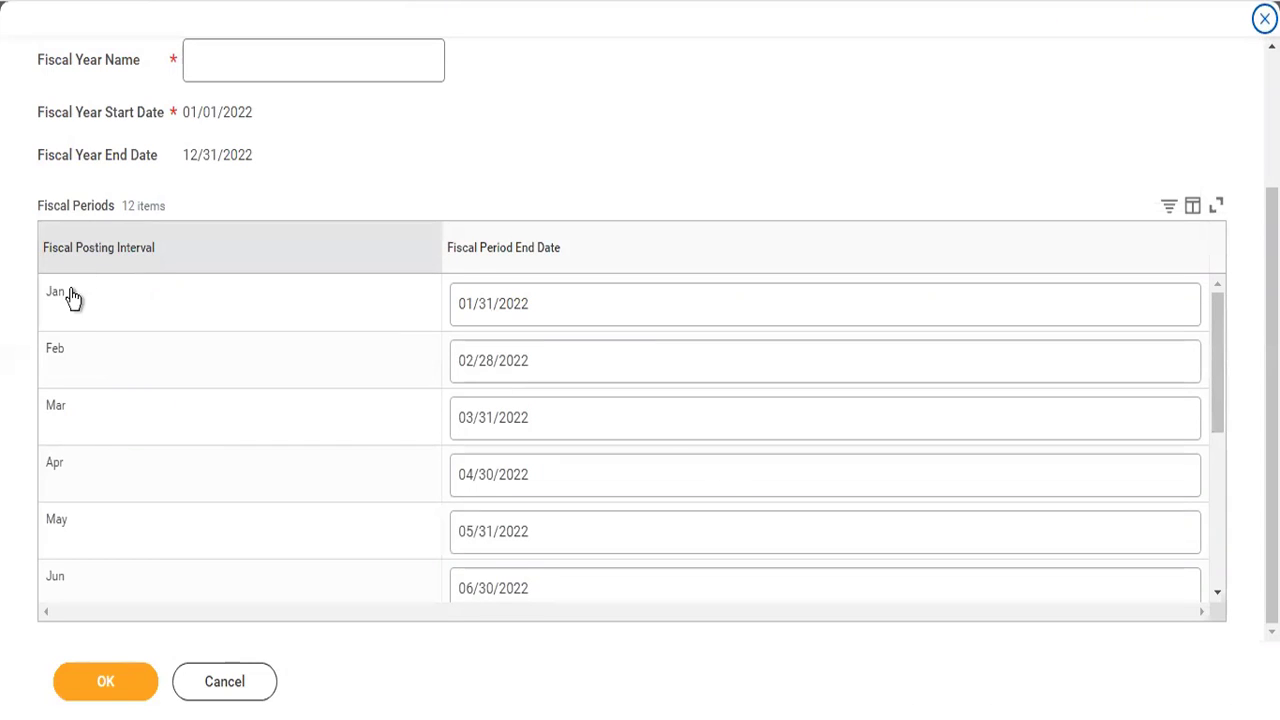
{"action": "mouse_move", "coordinate": [52, 303]}
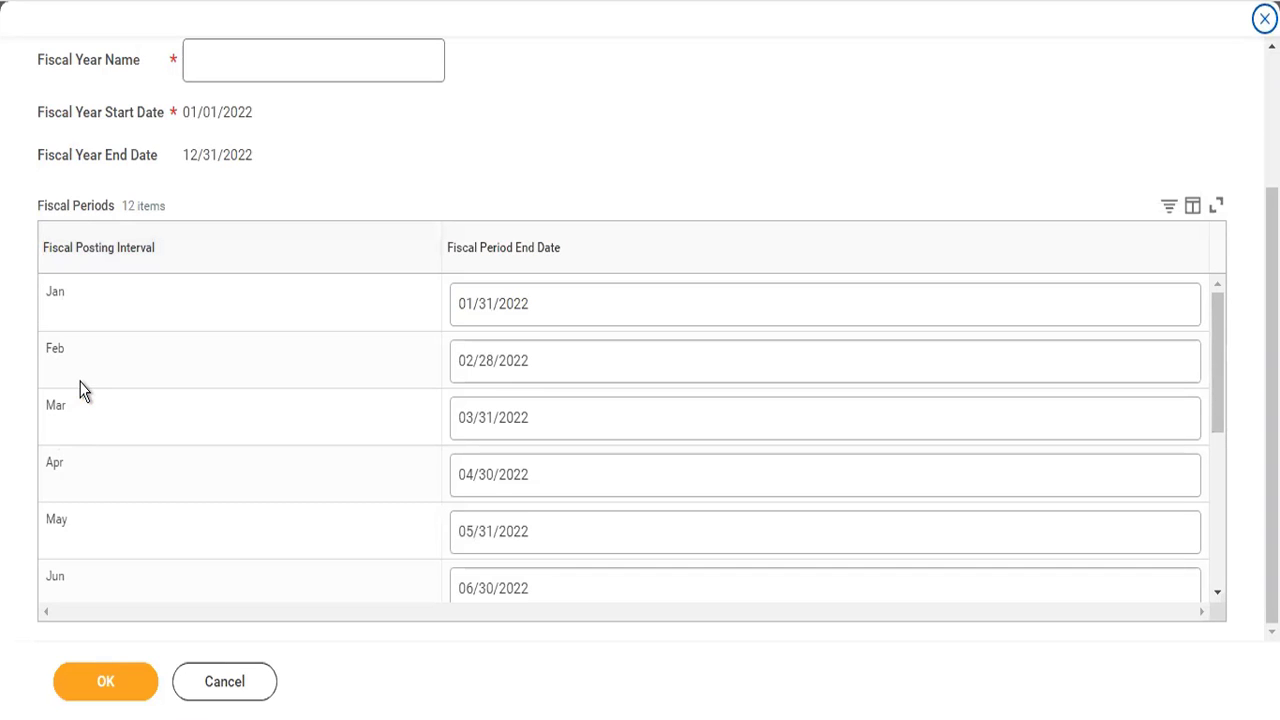
{"action": "scroll", "coordinate": [84, 390], "scroll_direction": "up", "scroll_amount": 3}
{"action": "left_click", "coordinate": [226, 240]}
{"action": "type", "text": "2022"}
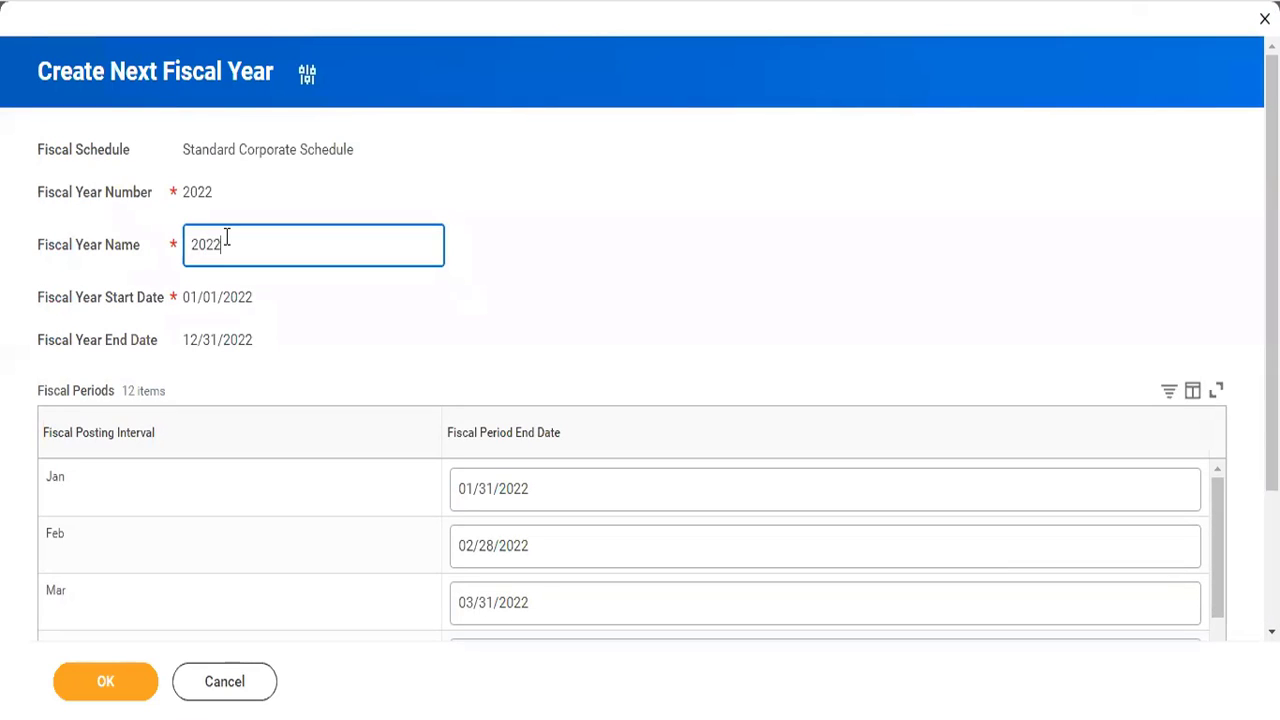
{"action": "type", "text": "-Standard Corporate Sched"}
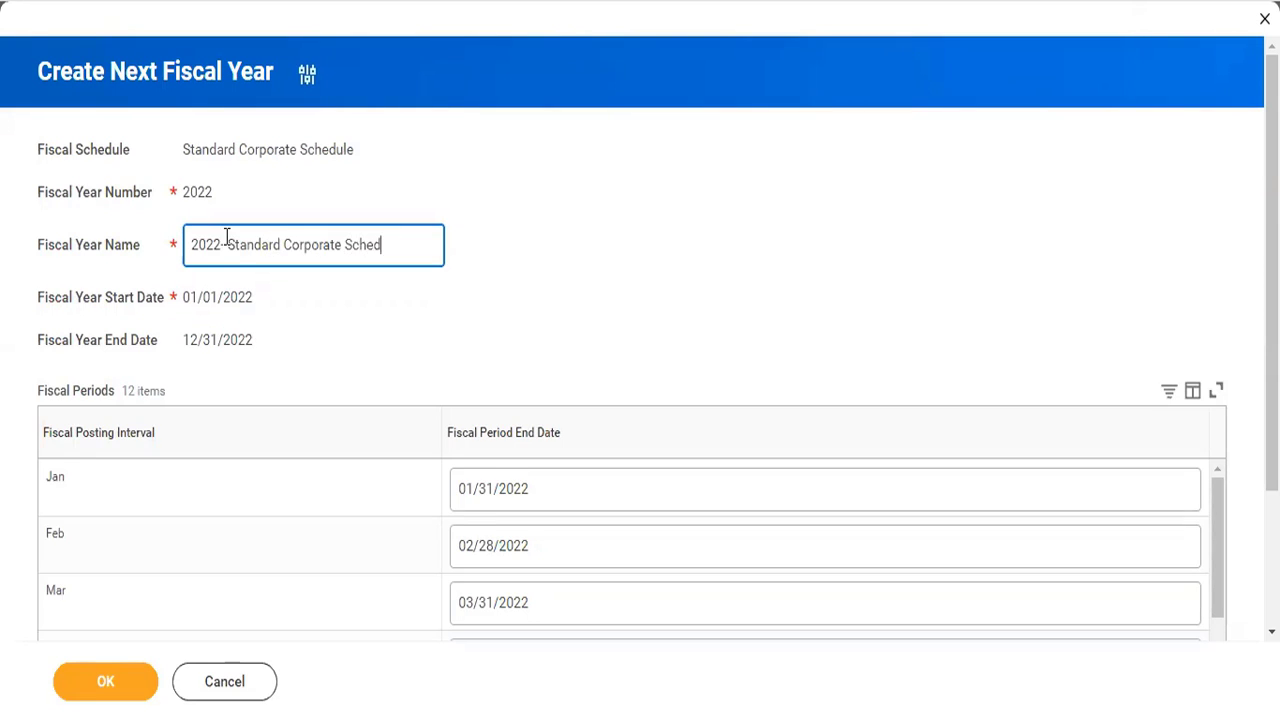
{"action": "type", "text": "ule"}
{"action": "left_click", "coordinate": [226, 244]}
{"action": "left_click", "coordinate": [346, 298]}
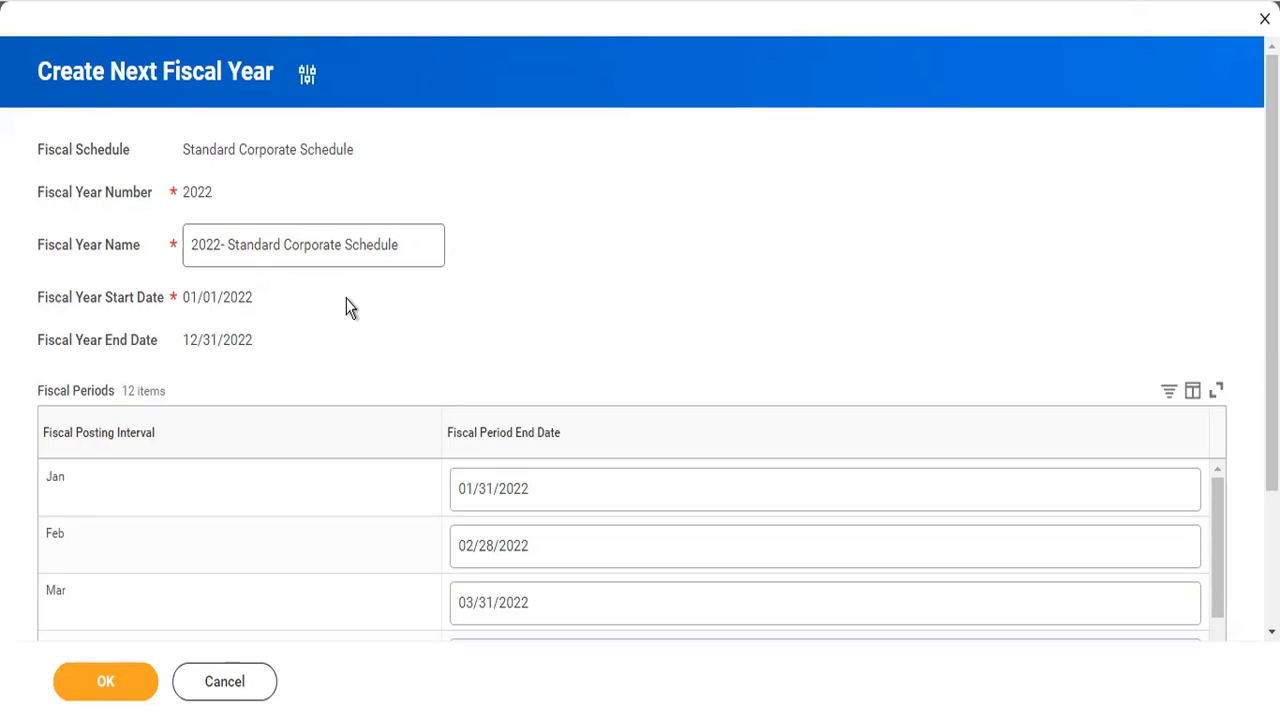
- Confirm creation of the 2022 fiscal year and open the Standard Corporate Schedule to check its list of fiscal years
{"action": "left_click", "coordinate": [104, 678]}
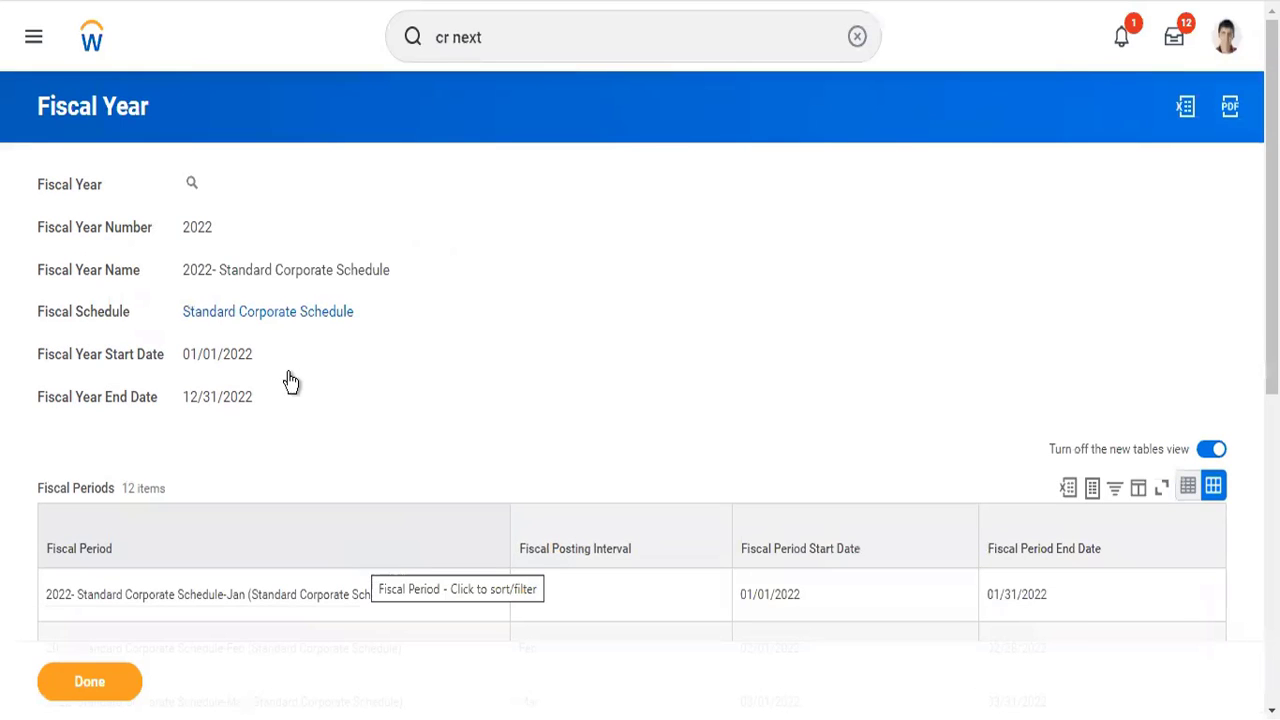
{"action": "left_click", "coordinate": [285, 318]}
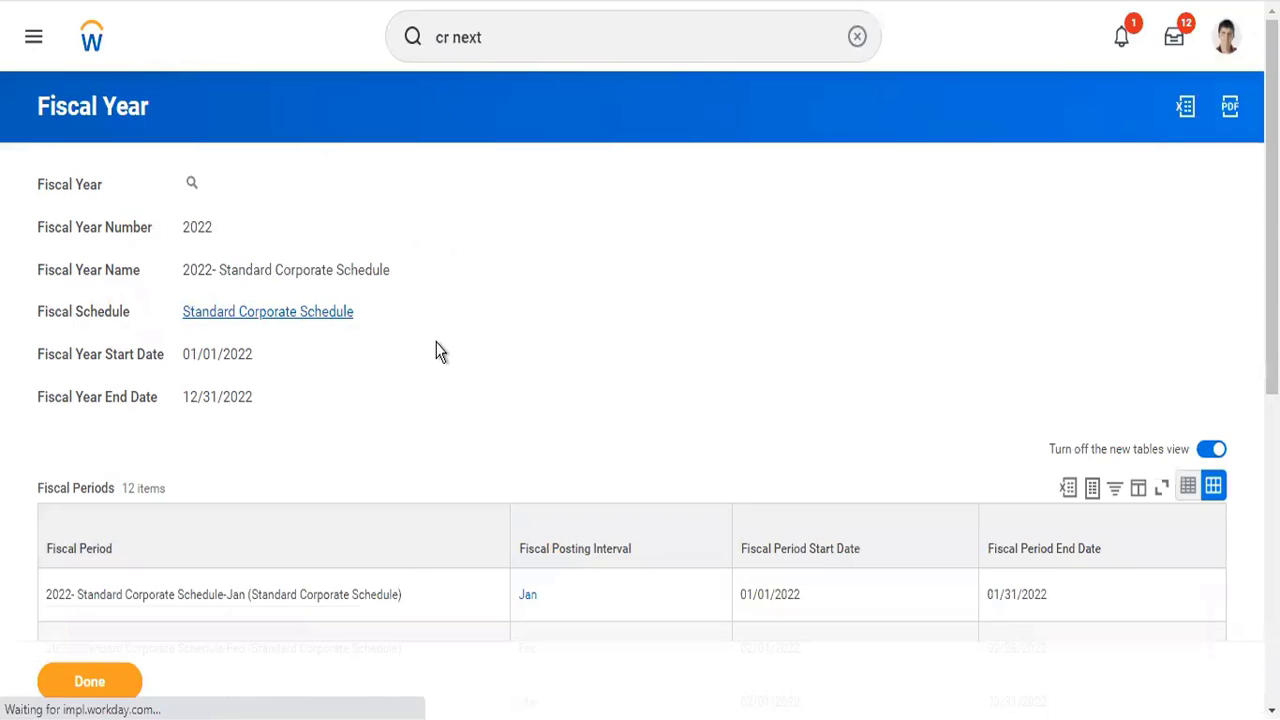
{"action": "scroll", "coordinate": [436, 342], "scroll_direction": "down", "scroll_amount": 2}
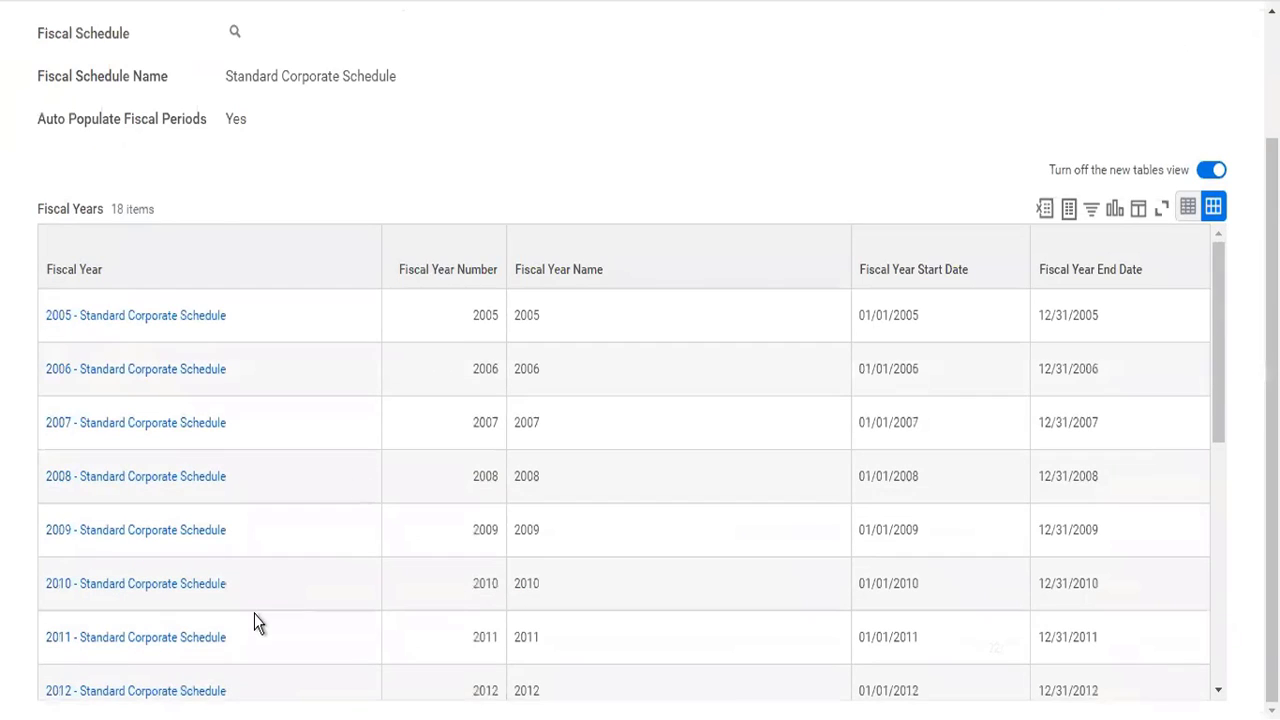
{"action": "scroll", "coordinate": [254, 613], "scroll_direction": "down", "scroll_amount": 5}
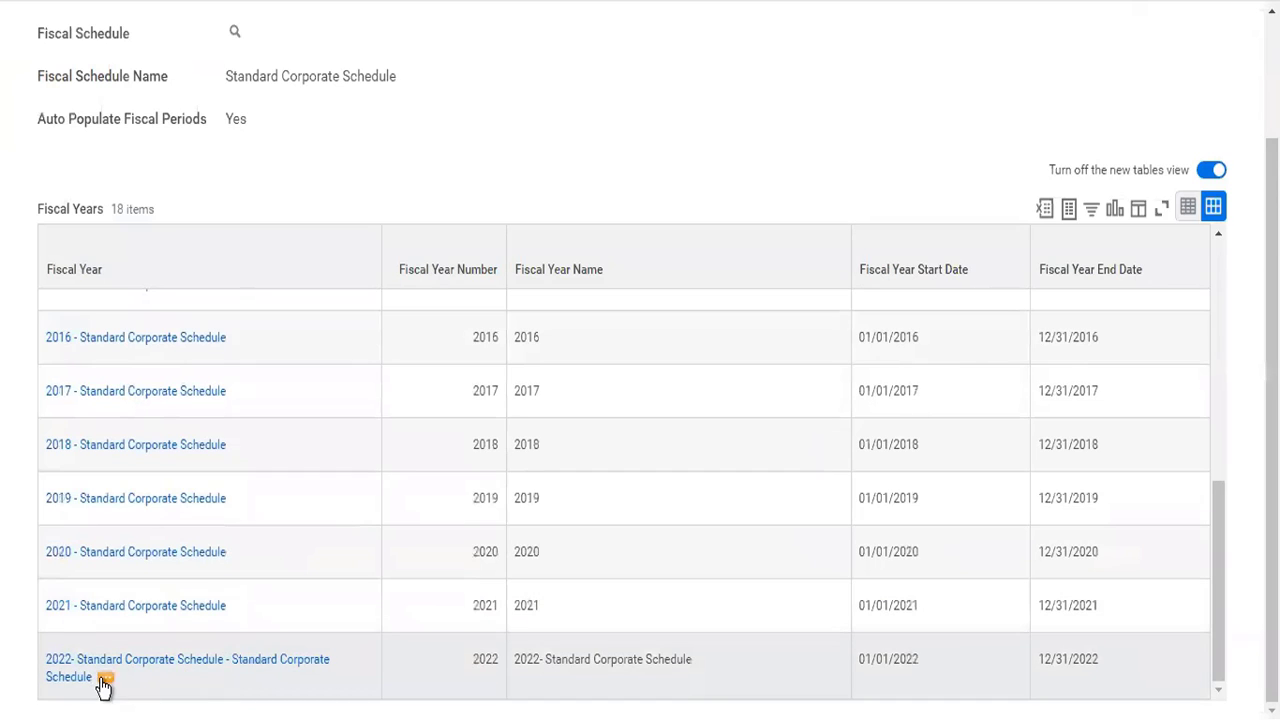
- Edit the 2022 fiscal year of the Standard Corporate Schedule, shorten its fiscal year name to "2022" and save it
{"action": "left_click", "coordinate": [157, 693]}
{"action": "left_click", "coordinate": [105, 677]}
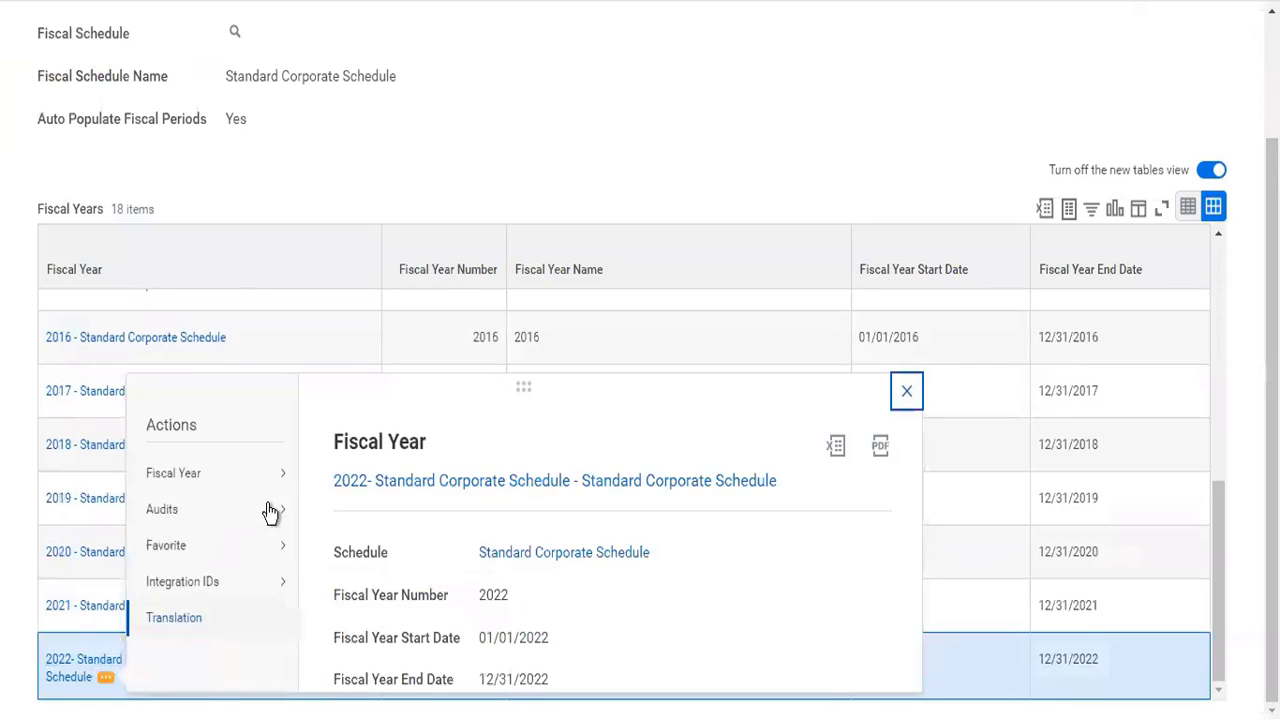
{"action": "mouse_move", "coordinate": [286, 466]}
{"action": "left_click", "coordinate": [333, 482]}
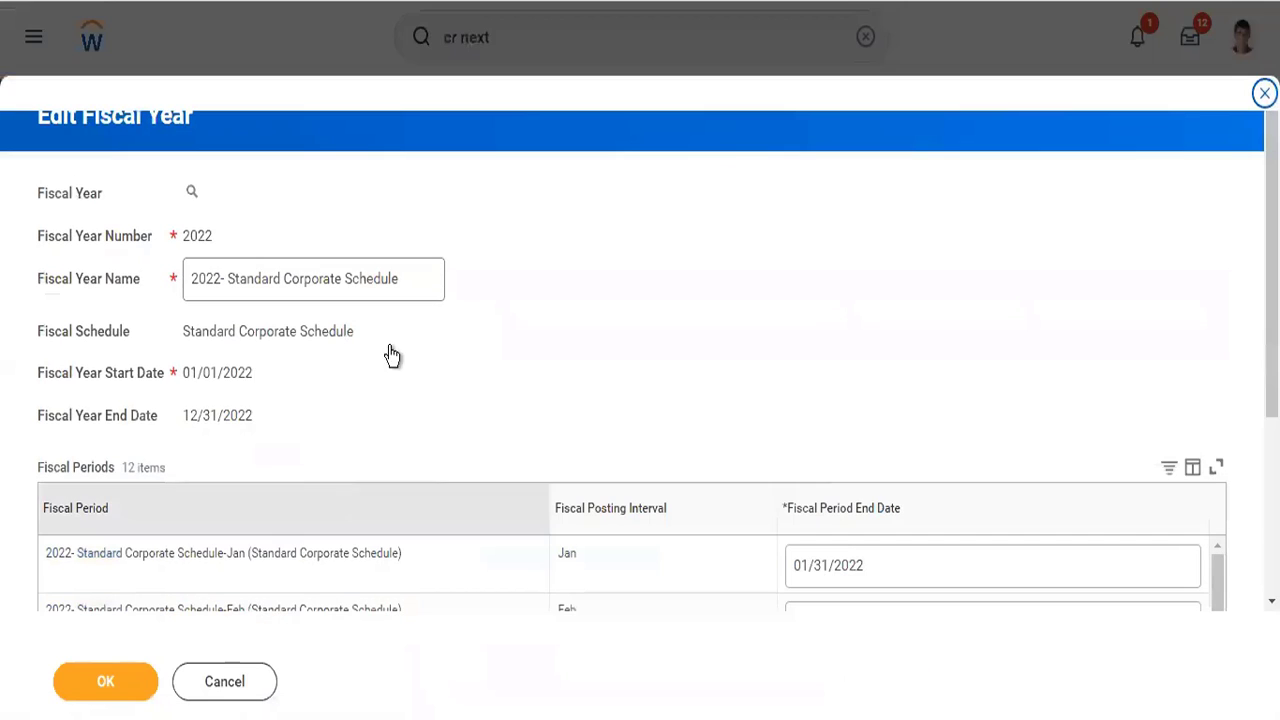
{"action": "left_click_drag", "start_coordinate": [423, 278], "coordinate": [222, 277]}
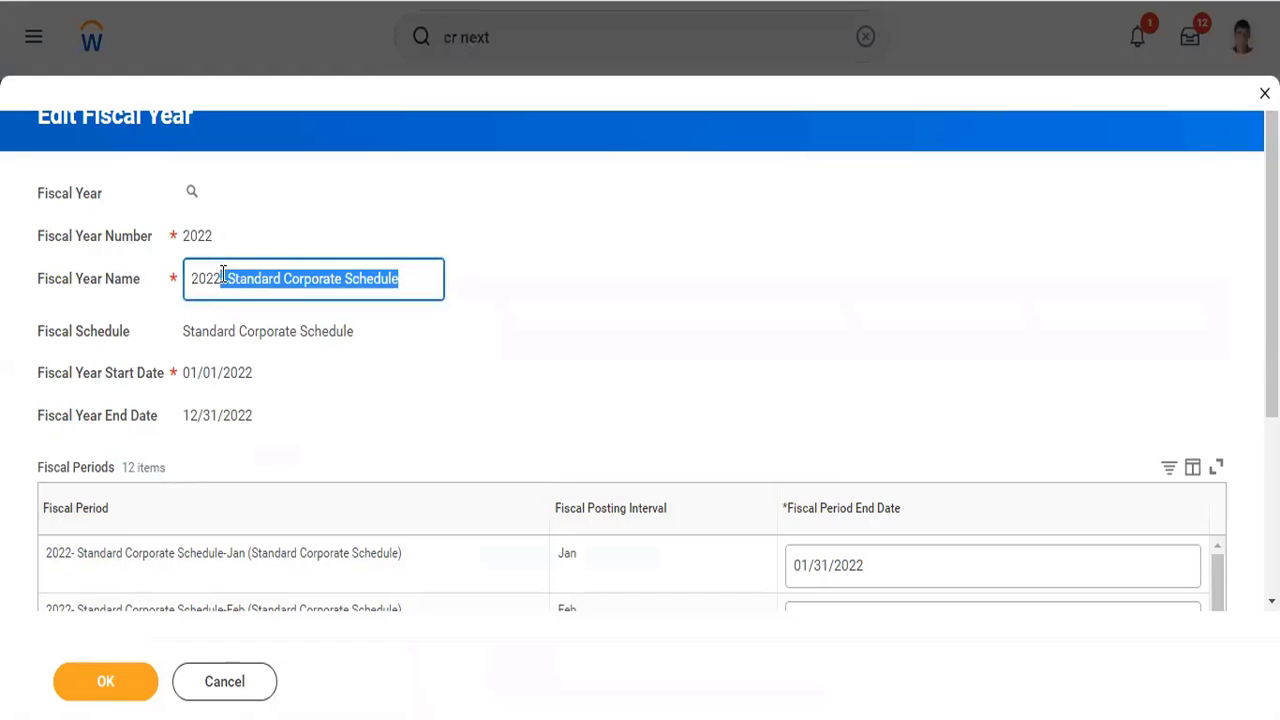
{"action": "key", "text": "BackSpace"}
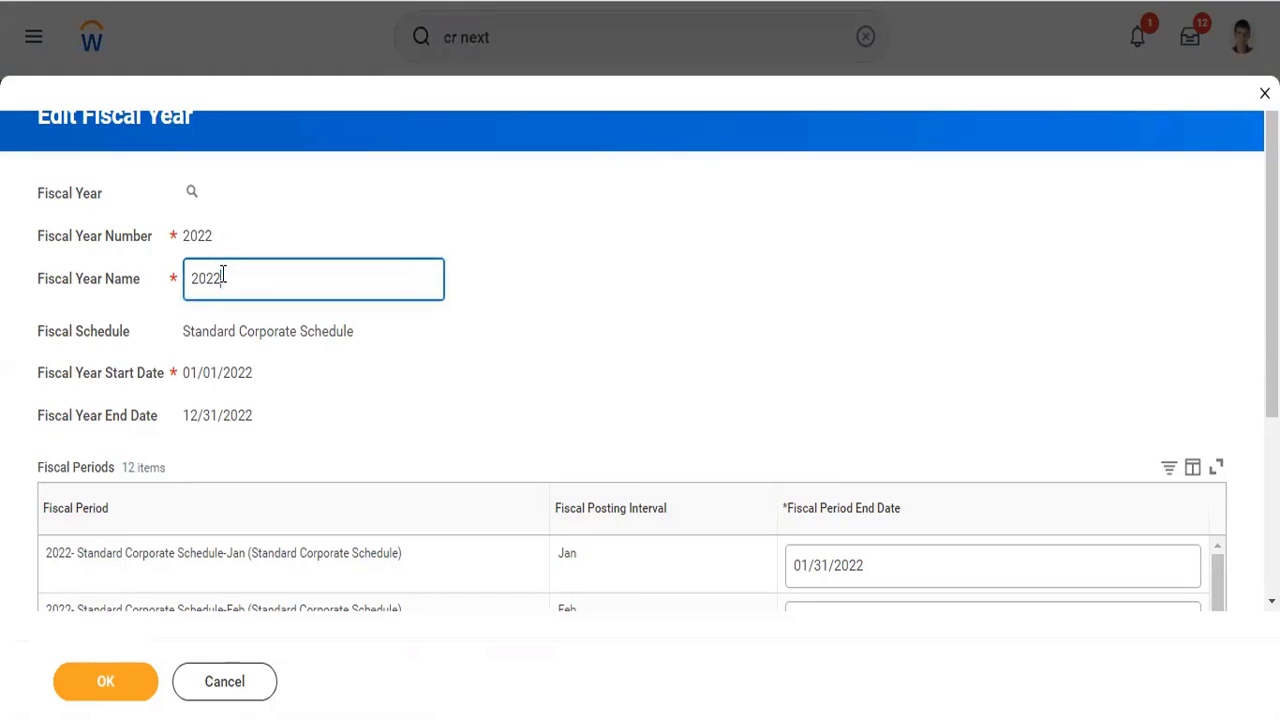
{"action": "left_click", "coordinate": [105, 682]}
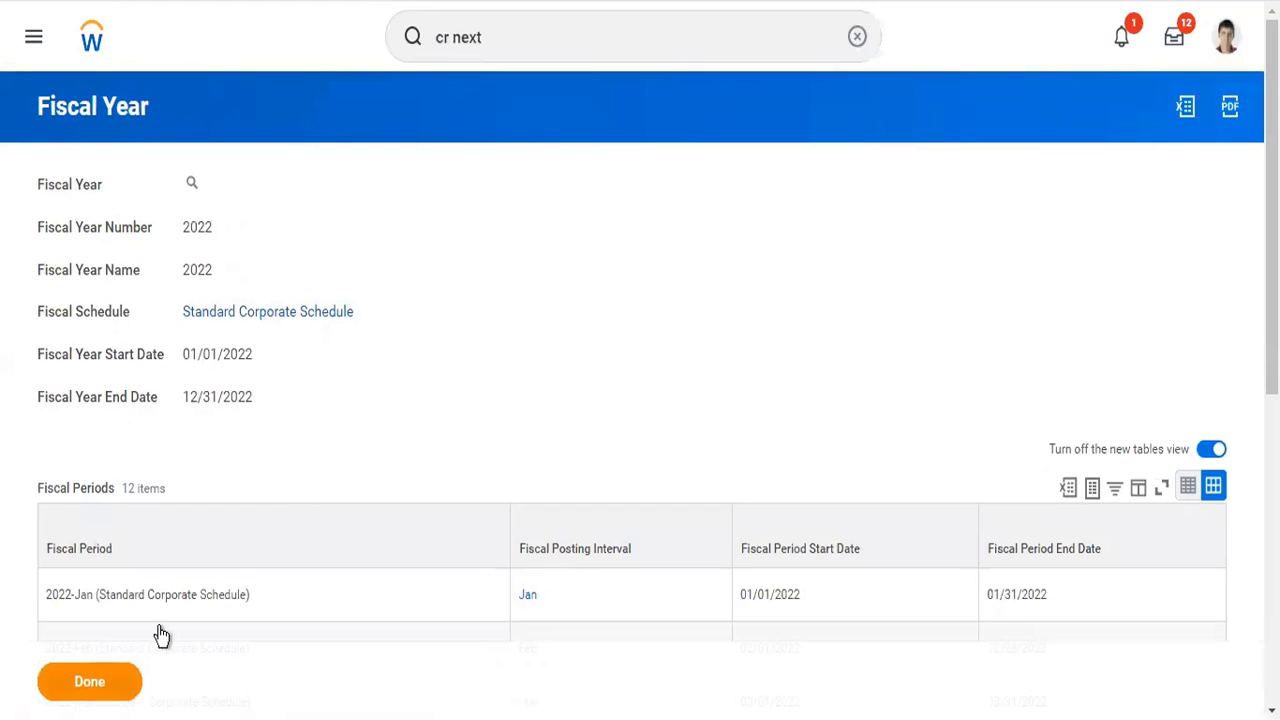
- Check the fiscal years of the Standard Corporate Schedule, and close its browser tab to return to the company accounting details
{"action": "left_click", "coordinate": [107, 681]}
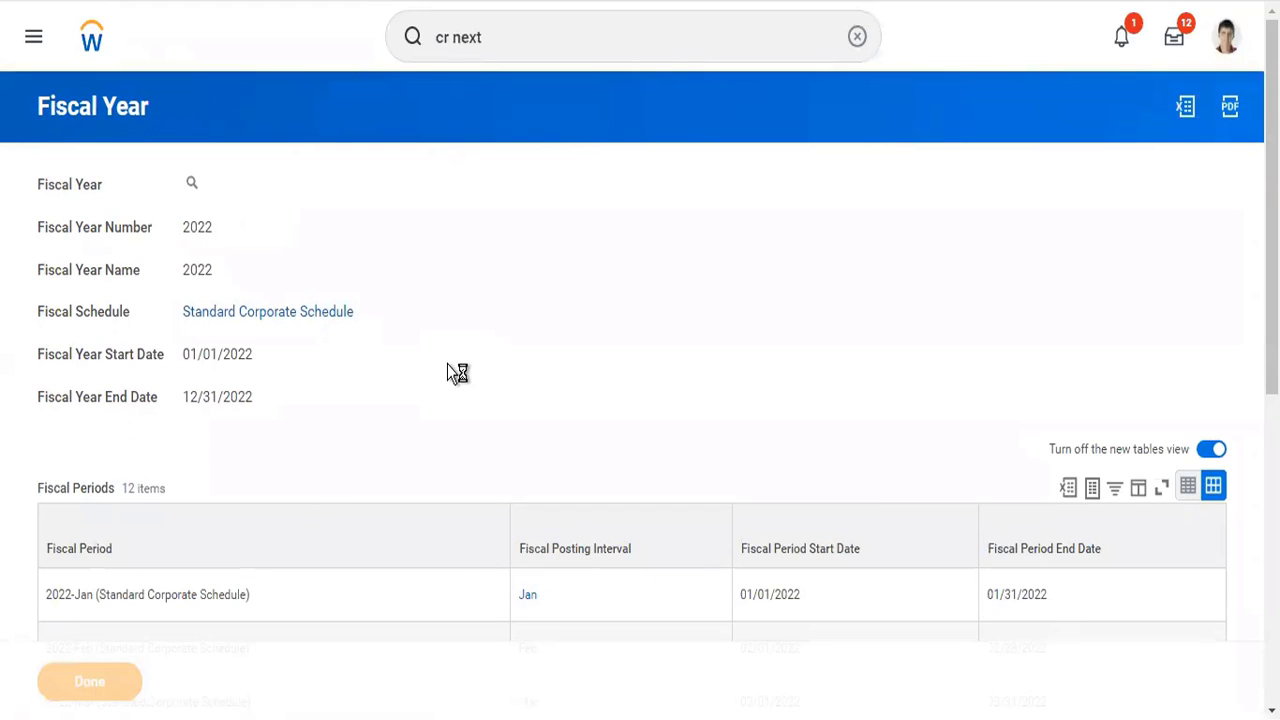
{"action": "scroll", "coordinate": [351, 716], "scroll_direction": "down", "scroll_amount": 2}
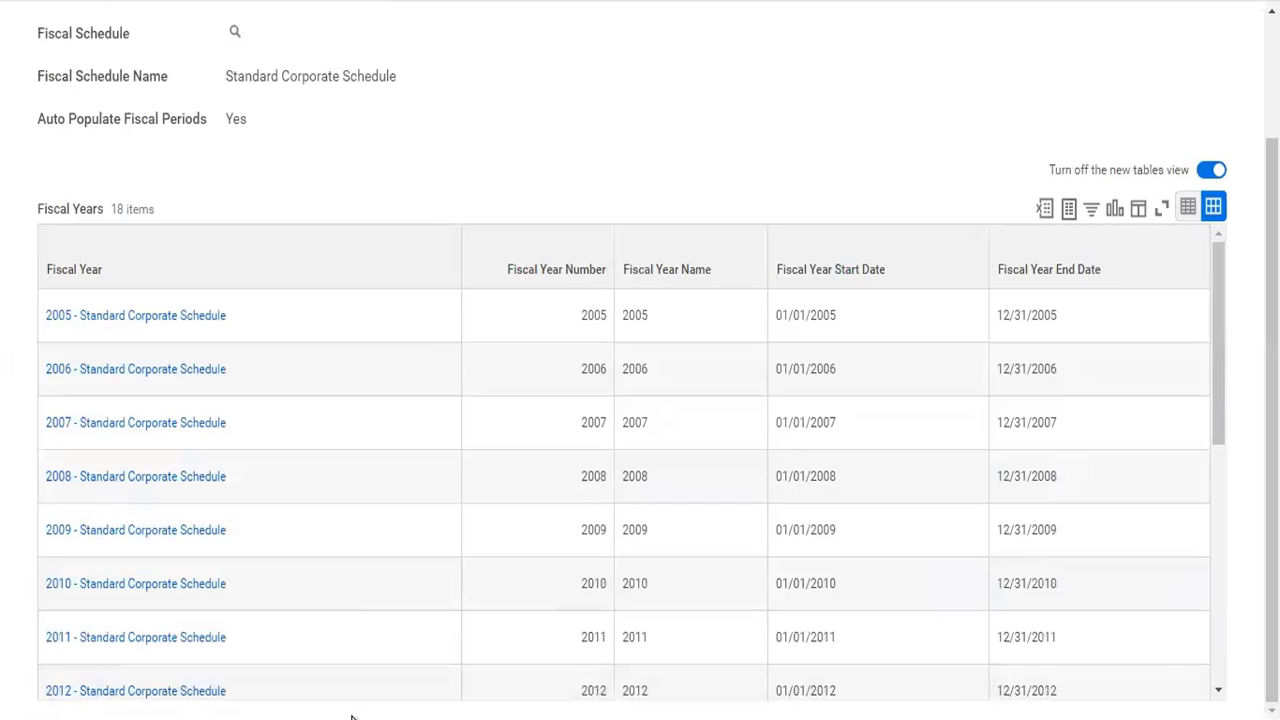
{"action": "scroll", "coordinate": [377, 612], "scroll_direction": "down", "scroll_amount": 5}
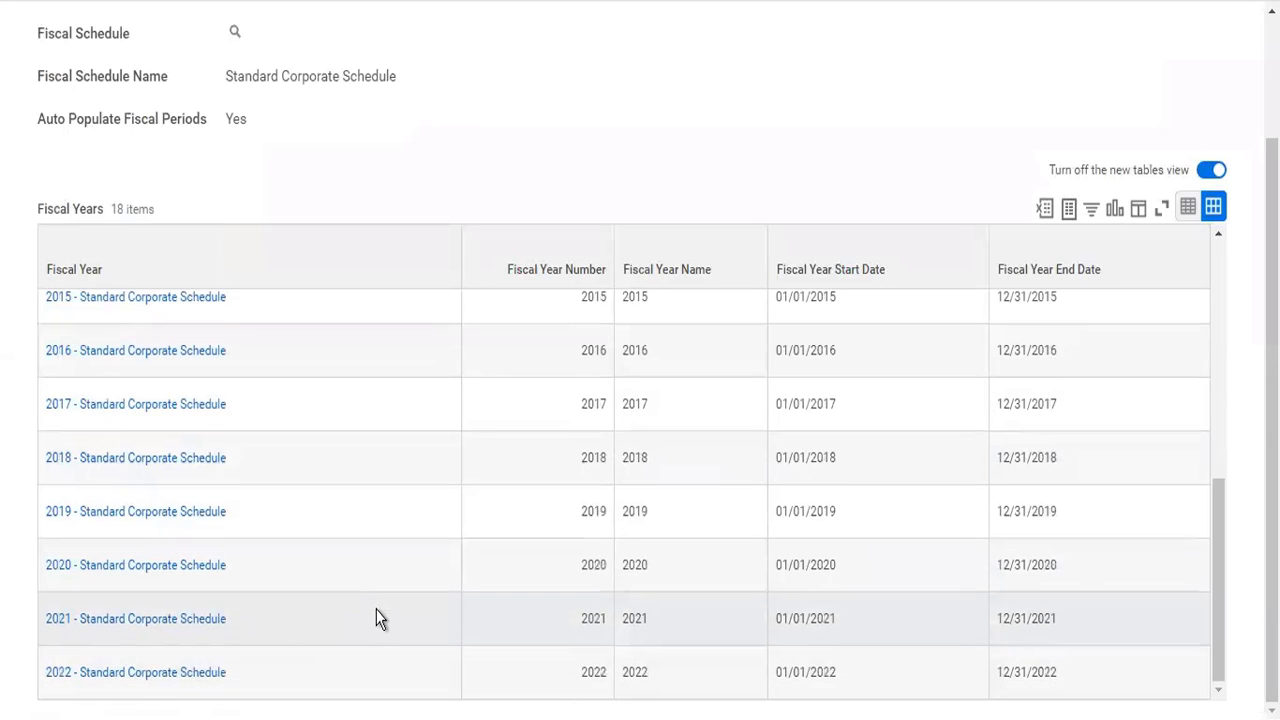
{"action": "scroll", "coordinate": [260, 690], "scroll_direction": "up", "scroll_amount": 5}
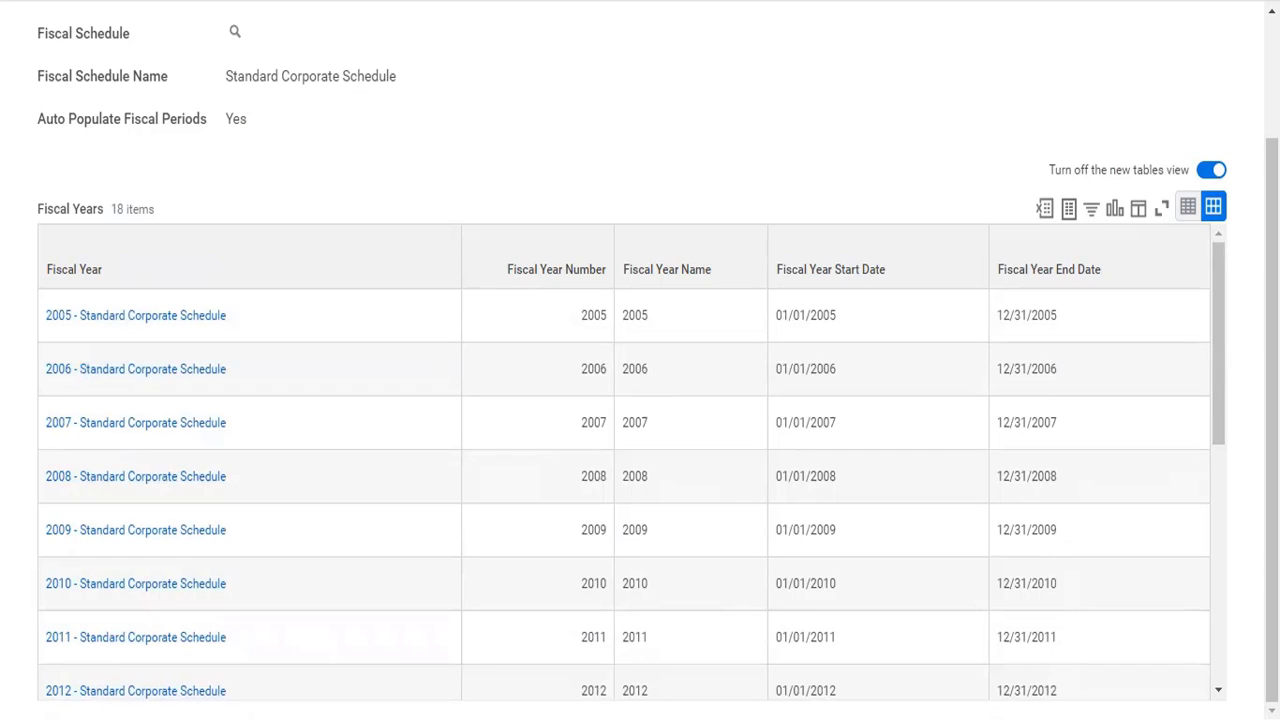
{"action": "right_click", "coordinate": [745, 0]}
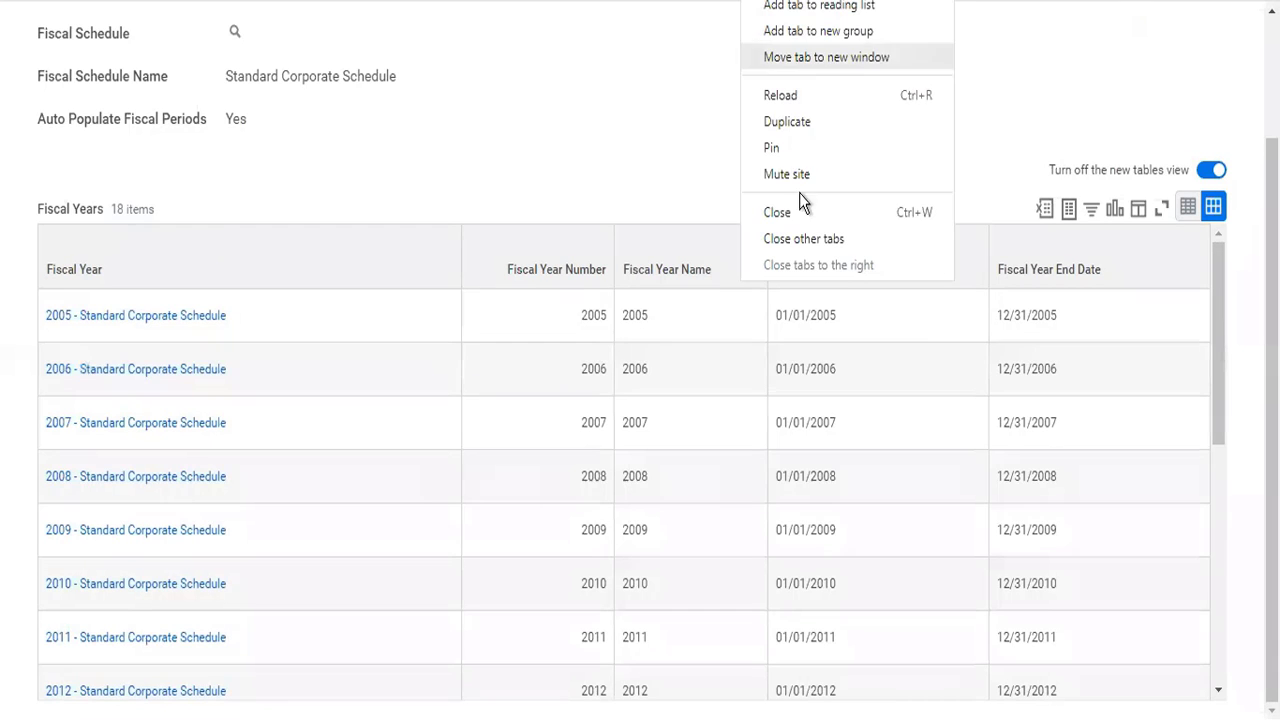
{"action": "left_click", "coordinate": [799, 204]}
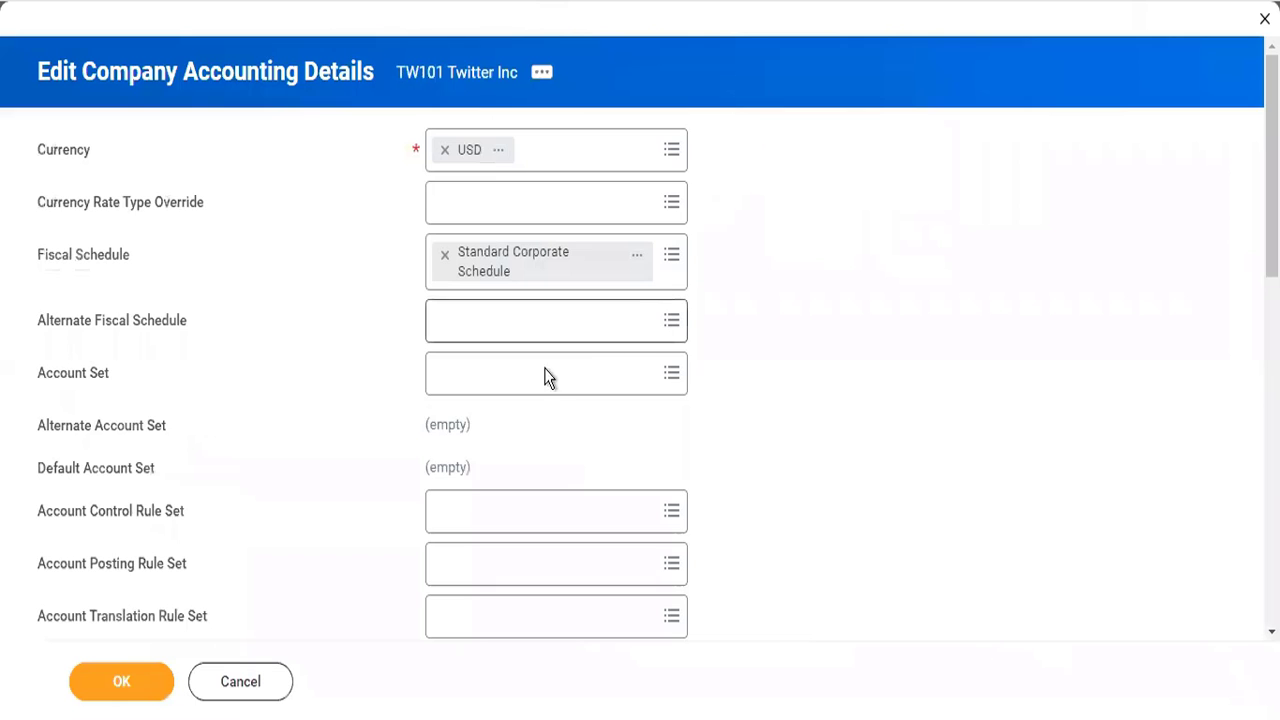
- Set the Account Set of TW101 Twitter Inc to Corporate
{"action": "left_click", "coordinate": [487, 389]}
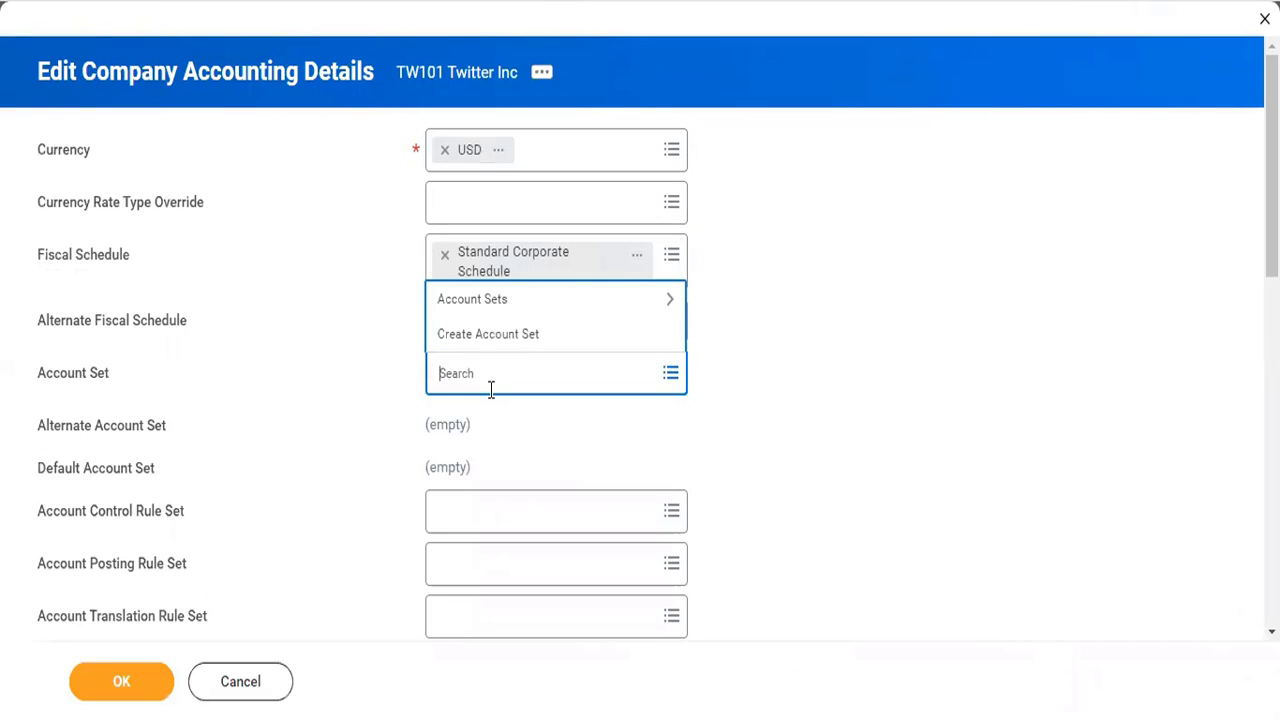
{"action": "left_click", "coordinate": [509, 298]}
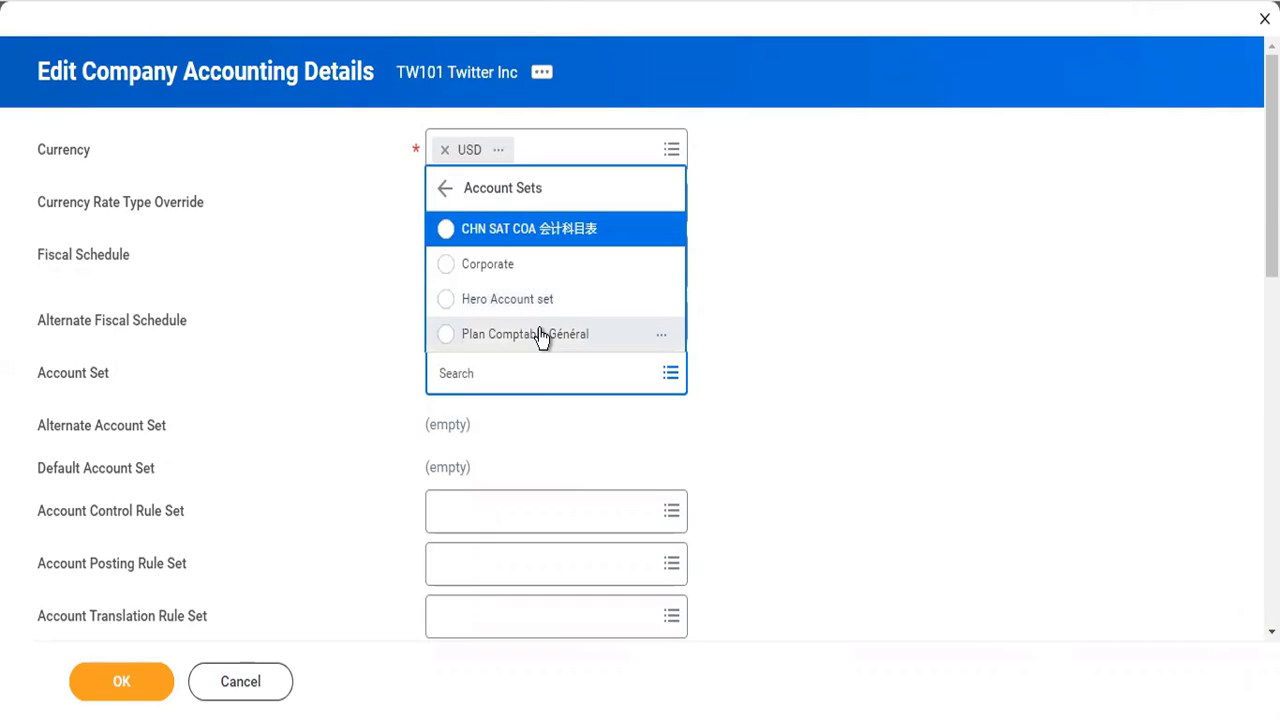
{"action": "left_click", "coordinate": [505, 266]}
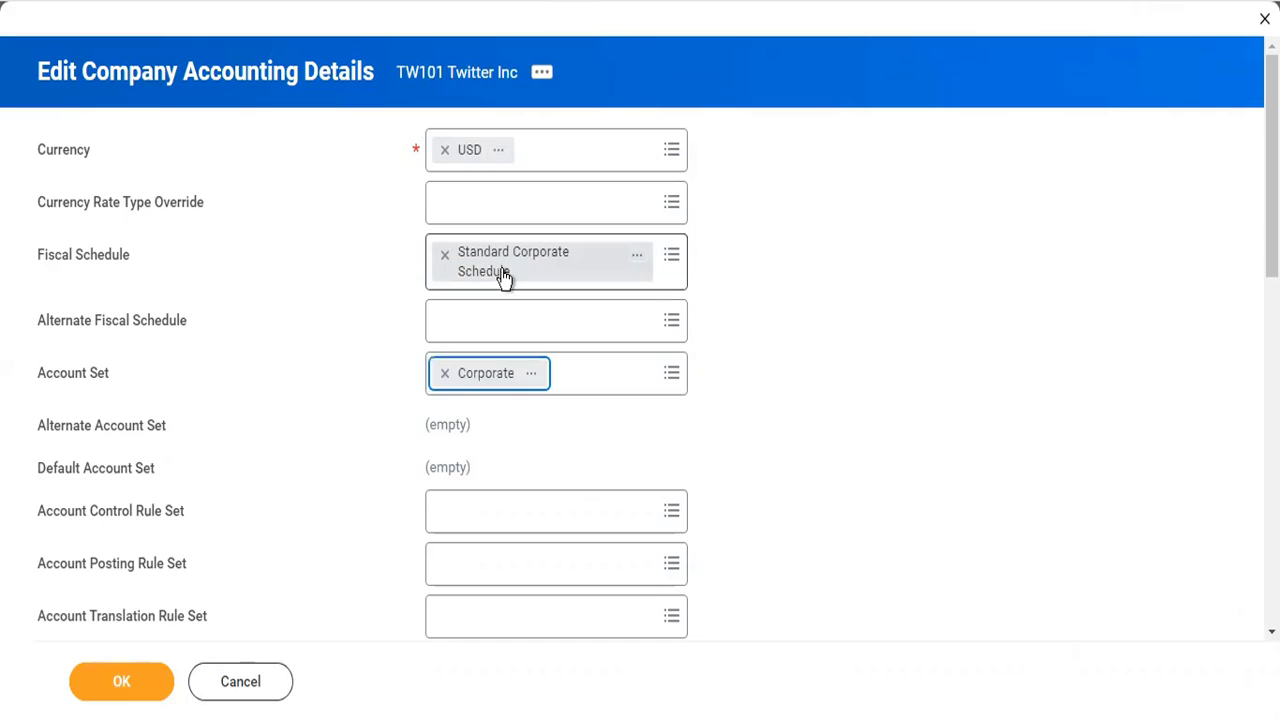
- Open the Corporate account set in a new browser tab and examine its ledger accounts, identifiers and account types
{"action": "right_click", "coordinate": [531, 373]}
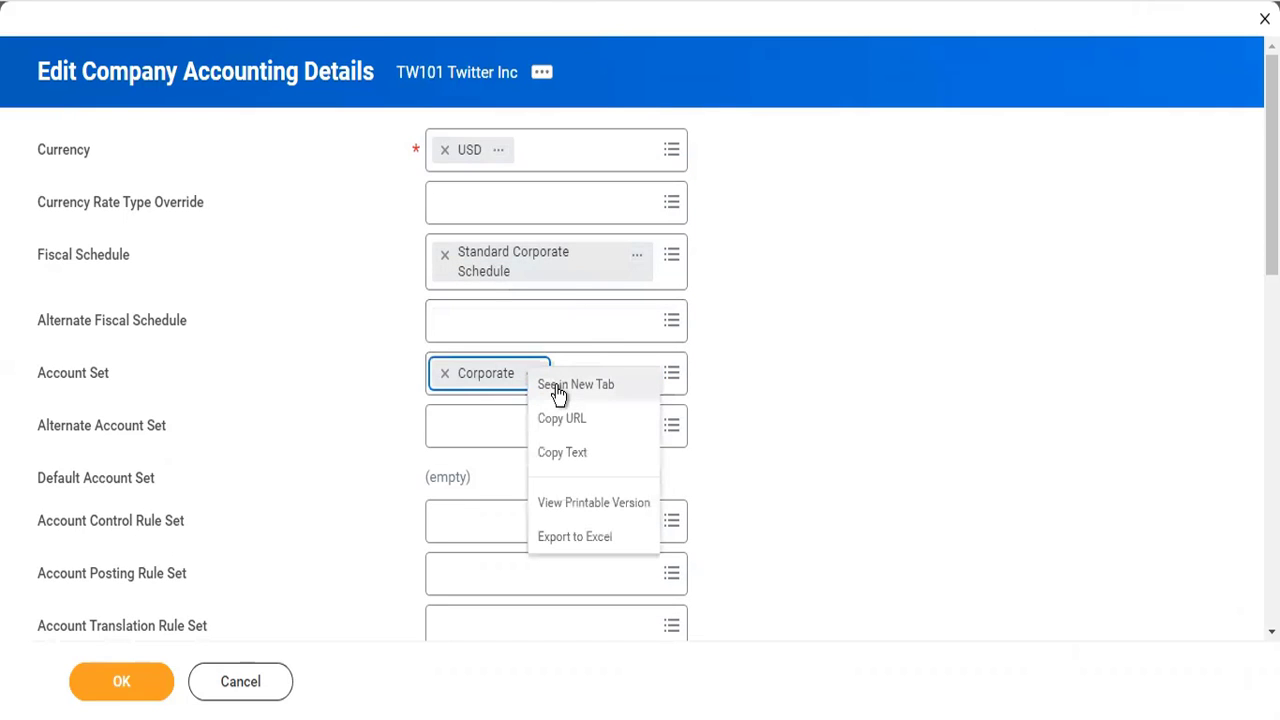
{"action": "right_click", "coordinate": [556, 392]}
{"action": "key", "text": "Escape"}
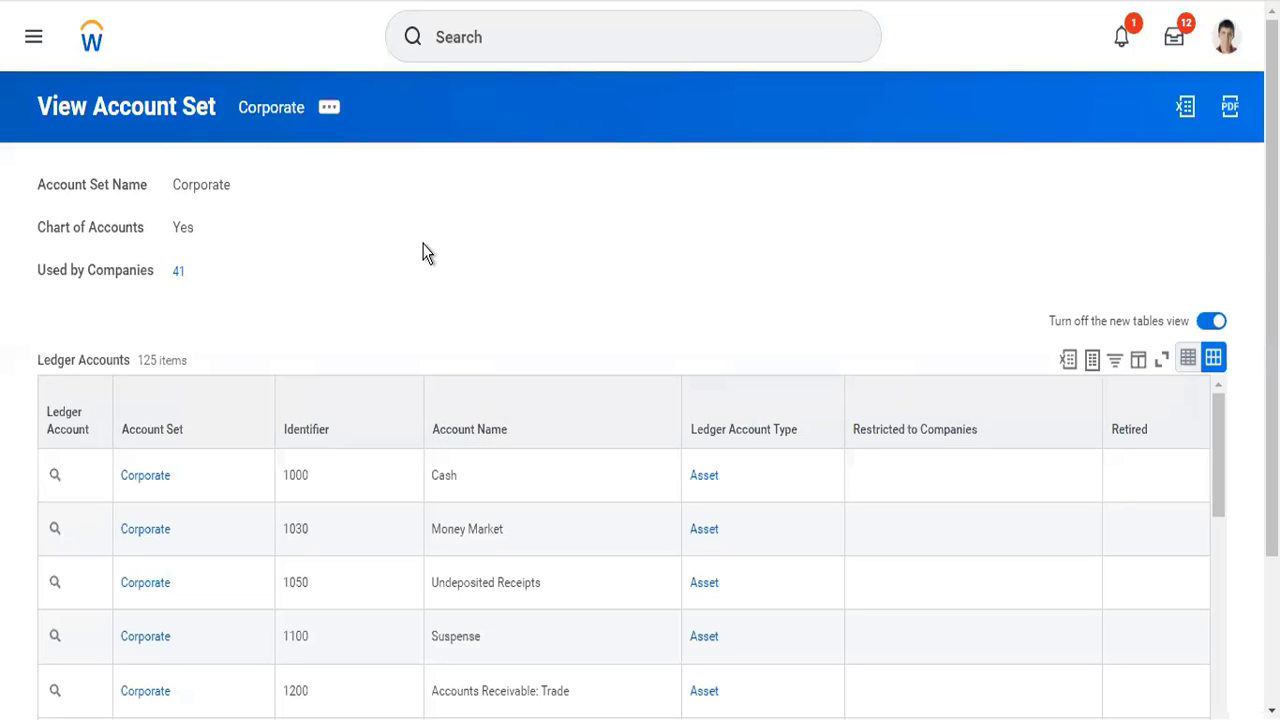
{"action": "scroll", "coordinate": [419, 252], "scroll_direction": "down", "scroll_amount": 2}
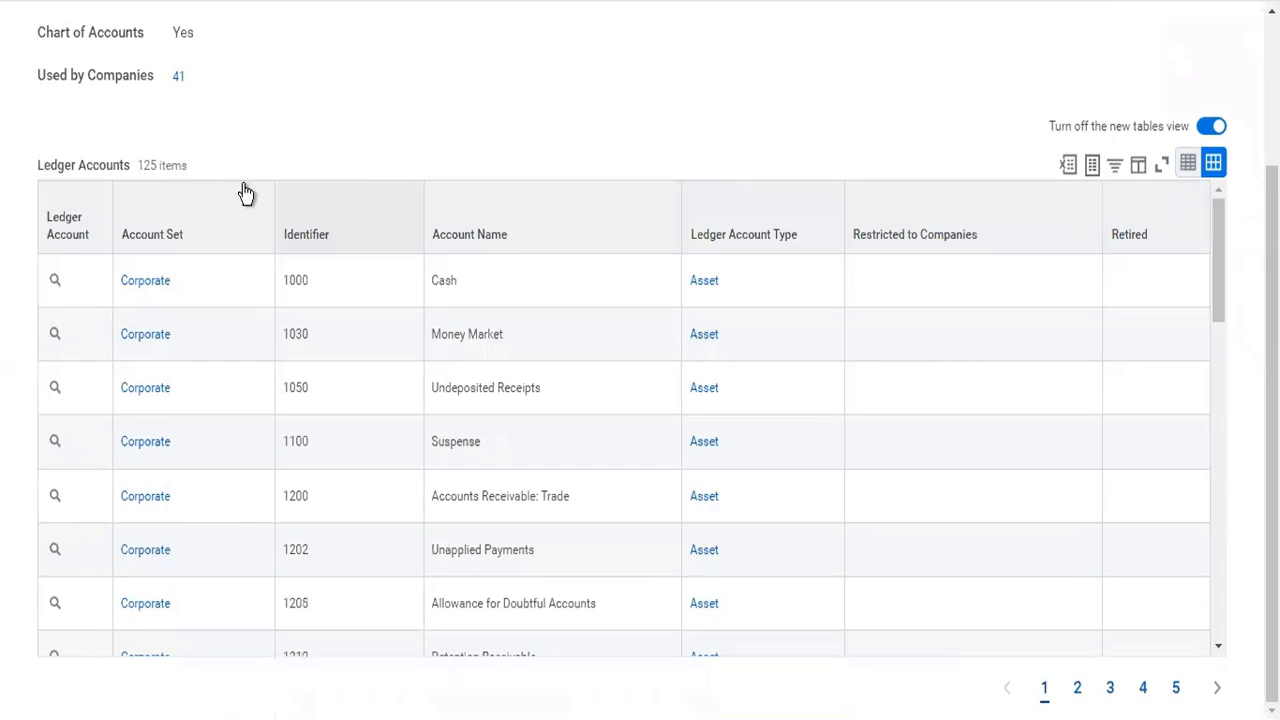
{"action": "scroll", "coordinate": [391, 189], "scroll_direction": "up", "scroll_amount": 2}
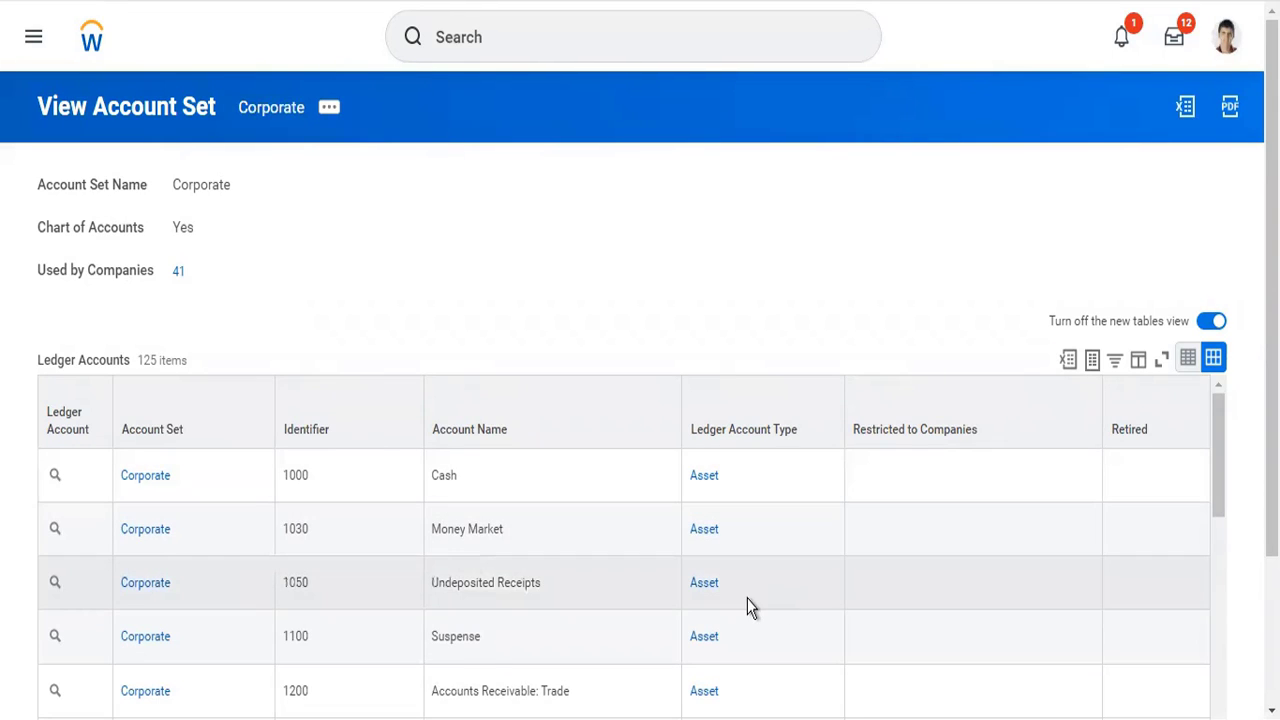
{"action": "scroll", "coordinate": [750, 606], "scroll_direction": "down", "scroll_amount": 3}
{"action": "scroll", "coordinate": [747, 608], "scroll_direction": "down", "scroll_amount": 10}
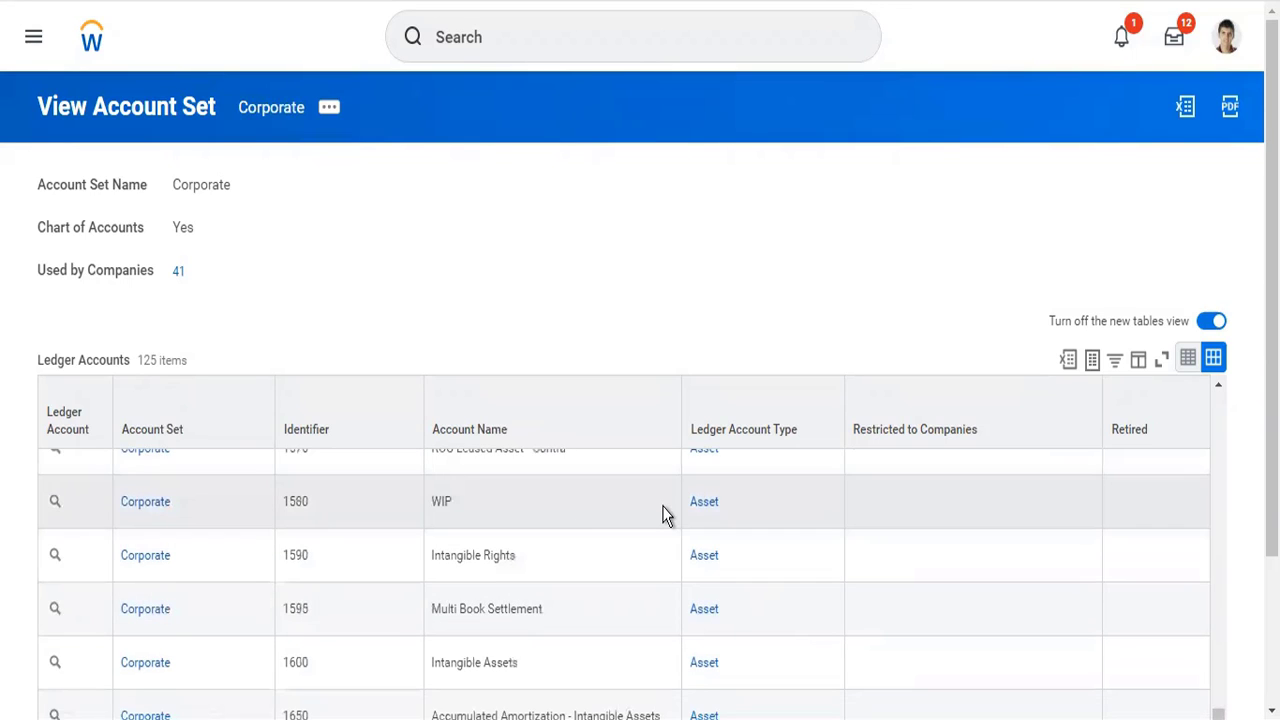
{"action": "scroll", "coordinate": [650, 505], "scroll_direction": "up", "scroll_amount": 15}
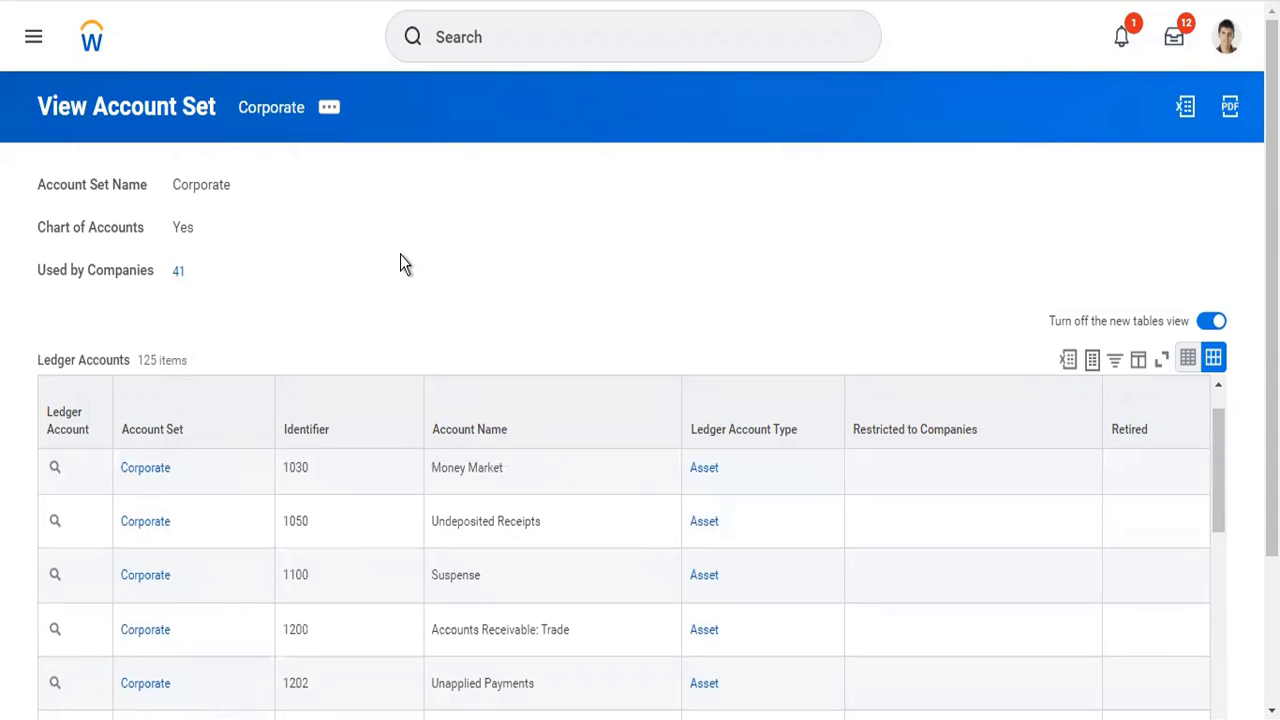
- Search for "cr acc set" and open the Create Account Set task
{"action": "left_click", "coordinate": [517, 27]}
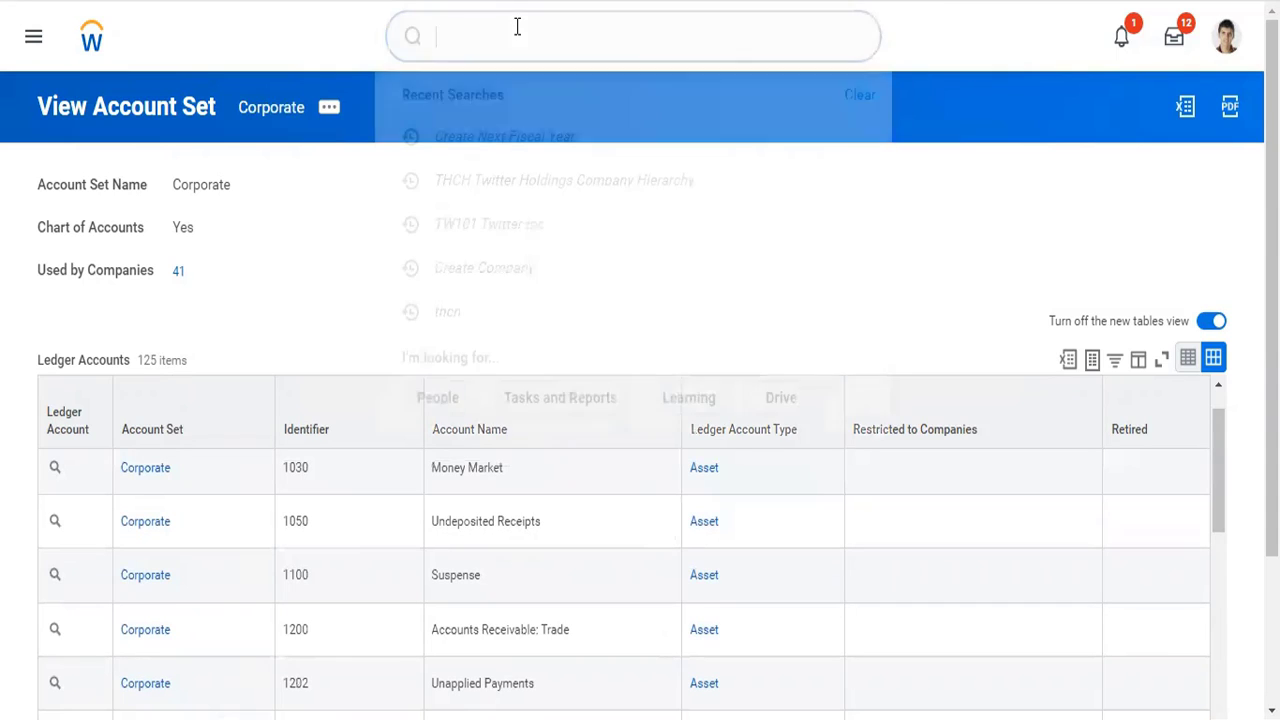
{"action": "type", "text": "cr"}
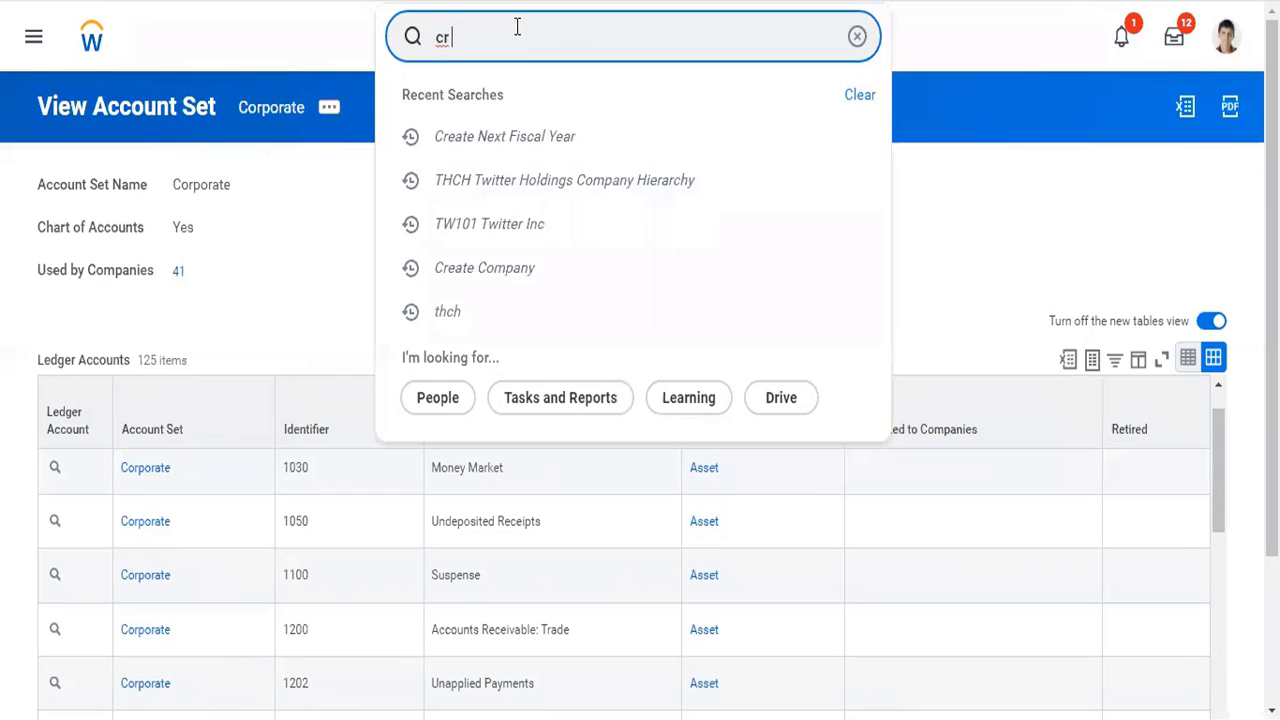
{"action": "type", "text": " acc set"}
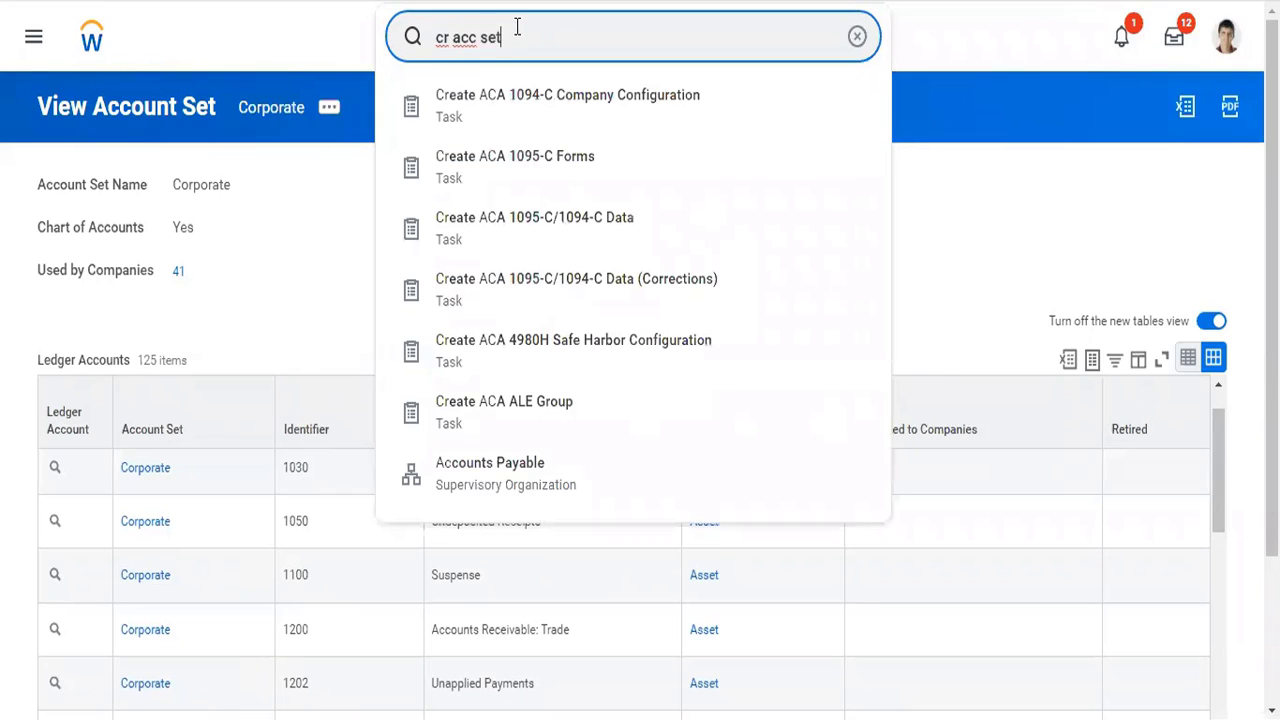
{"action": "key", "text": "Down"}
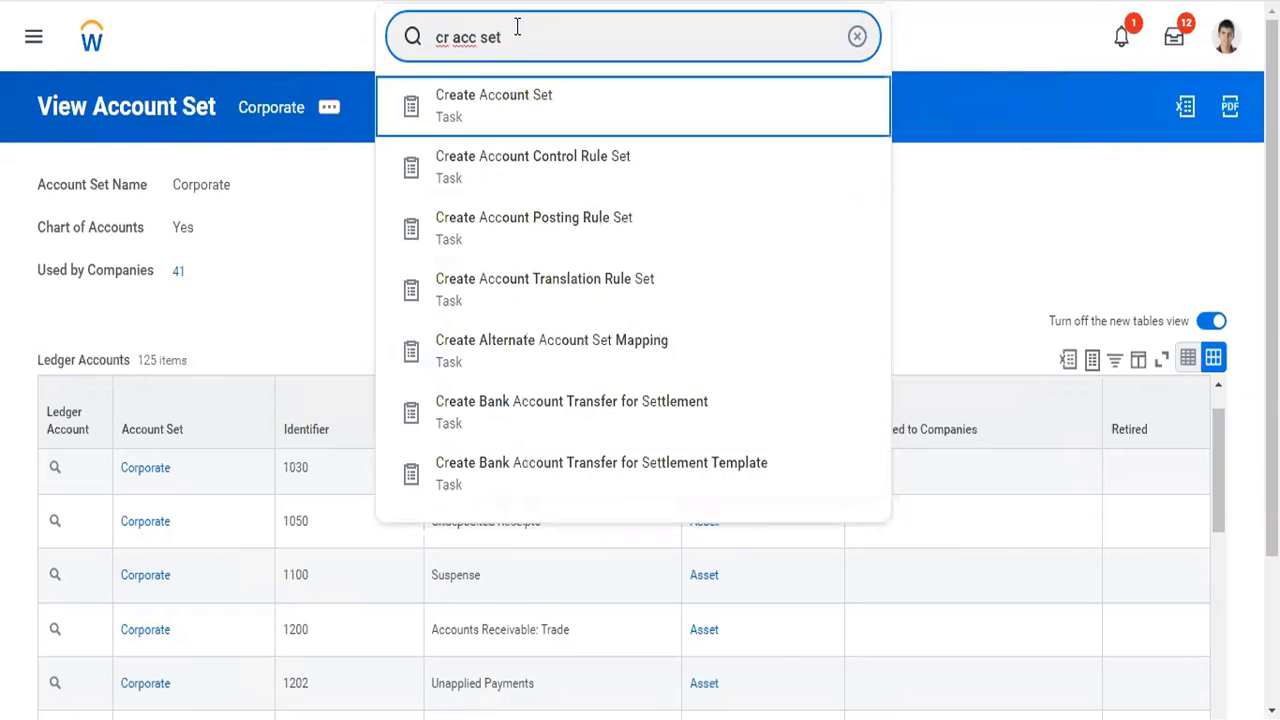
{"action": "key", "text": "Return"}
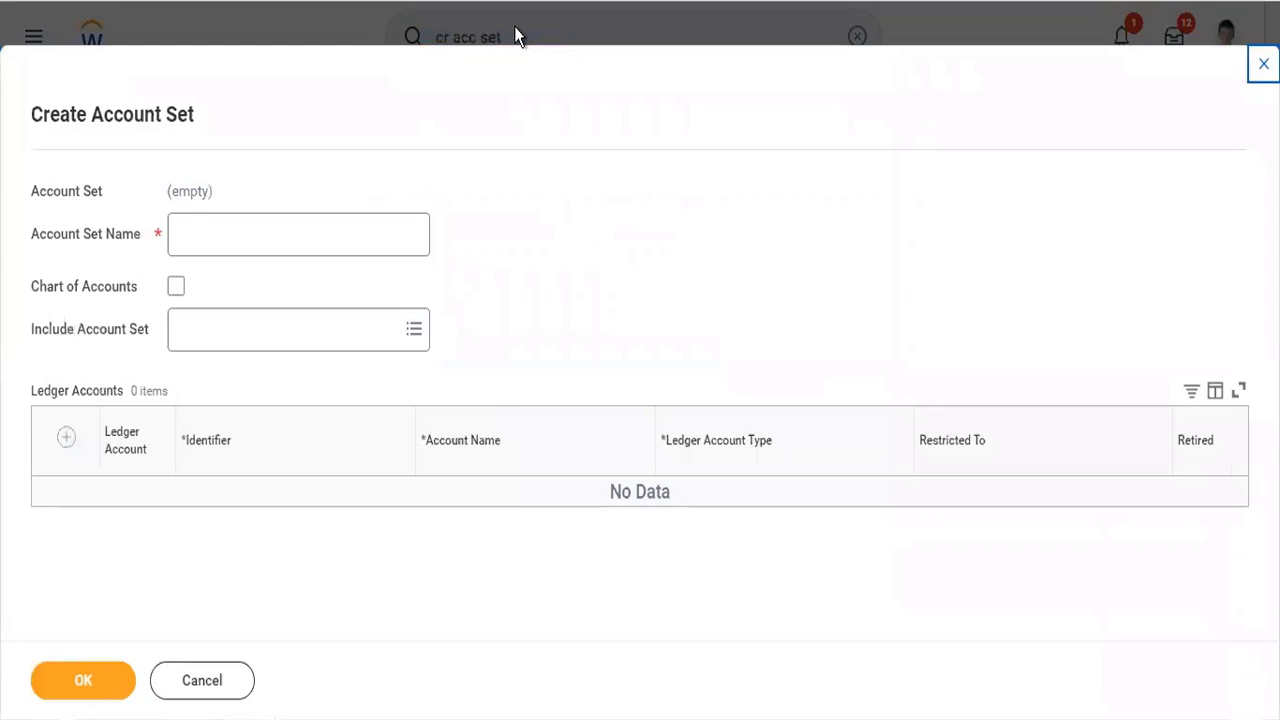
- Name the new account set "Test01"
{"action": "left_click", "coordinate": [314, 214]}
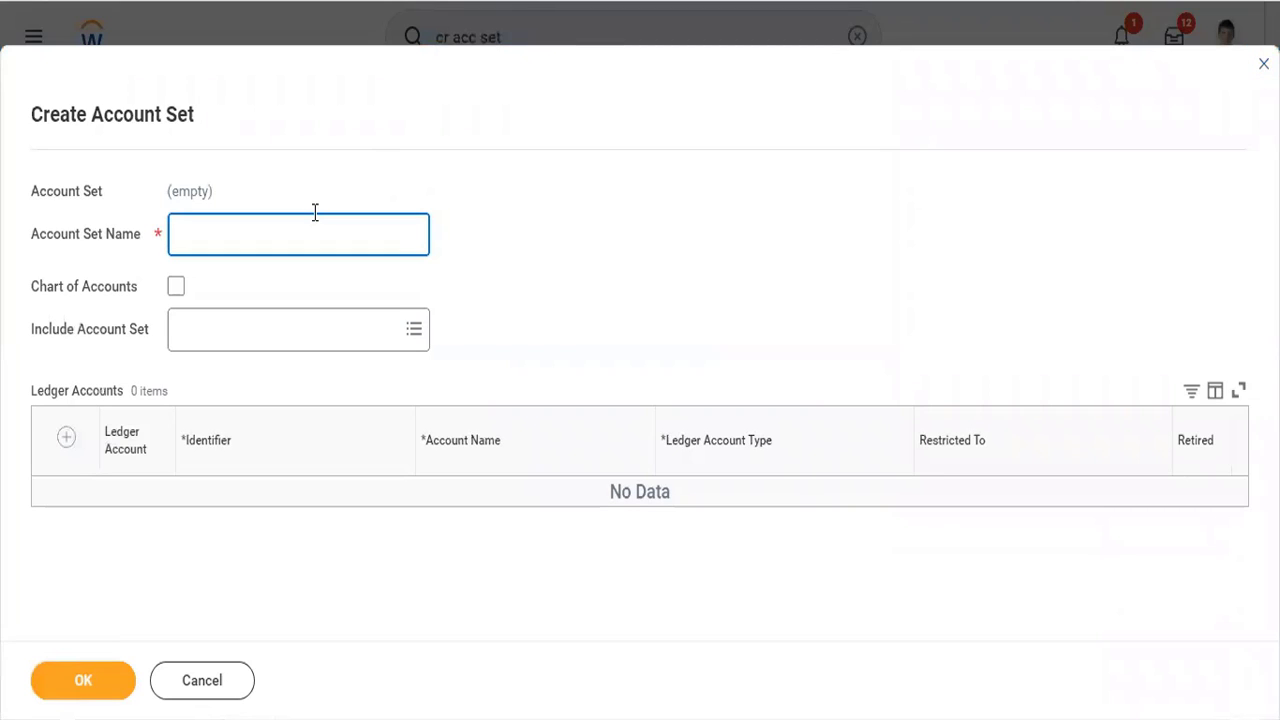
{"action": "type", "text": "Test01"}
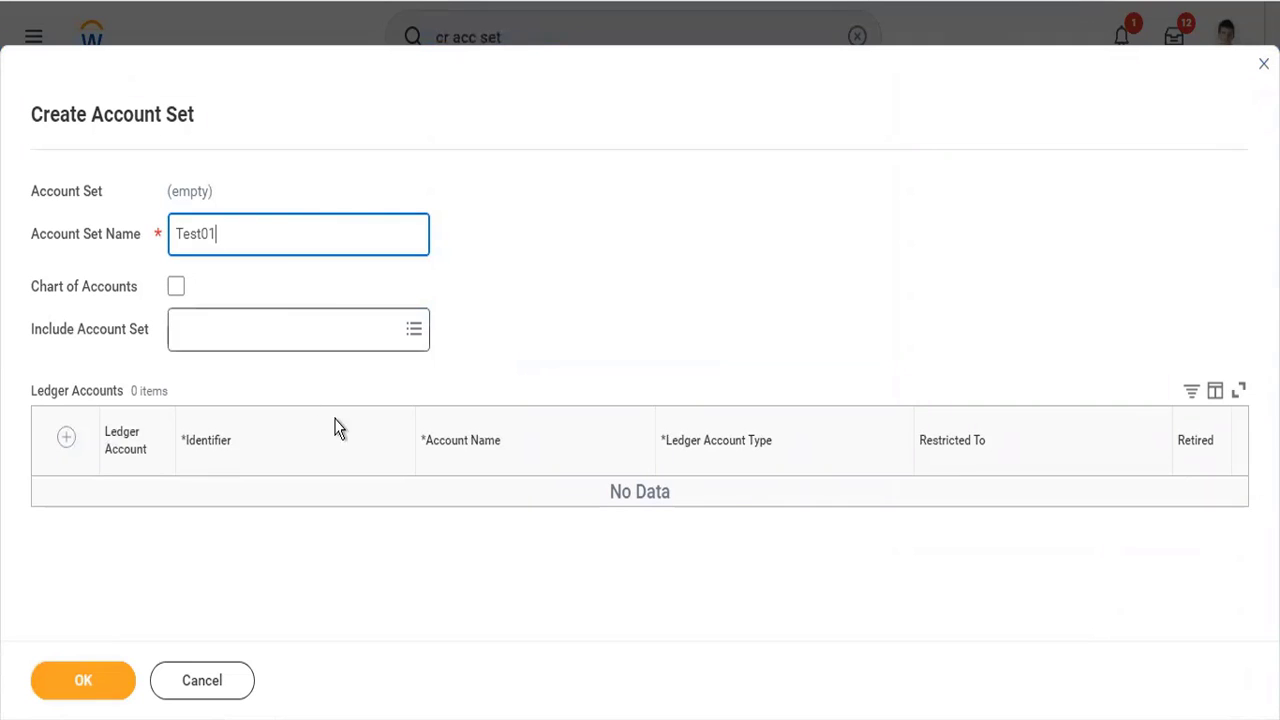
- Examine which existing account sets can be included in the new one, and close the list without choosing any
{"action": "left_click", "coordinate": [348, 340]}
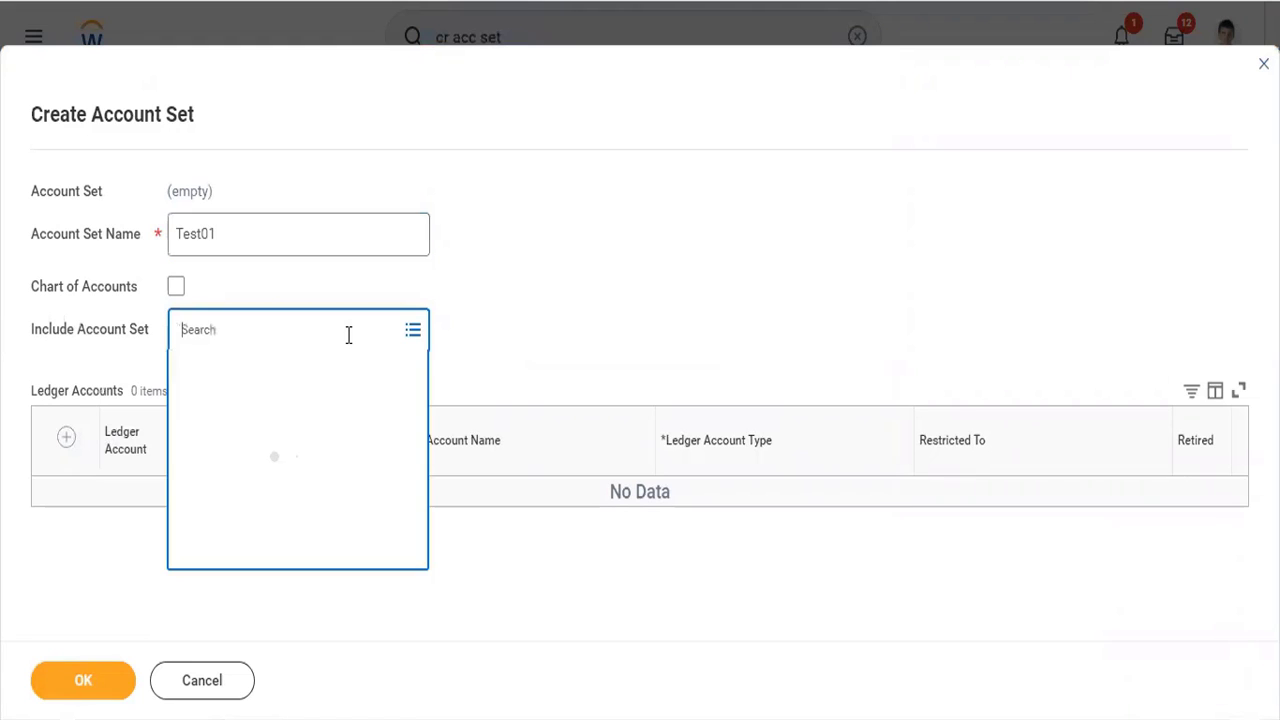
{"action": "left_click", "coordinate": [288, 368]}
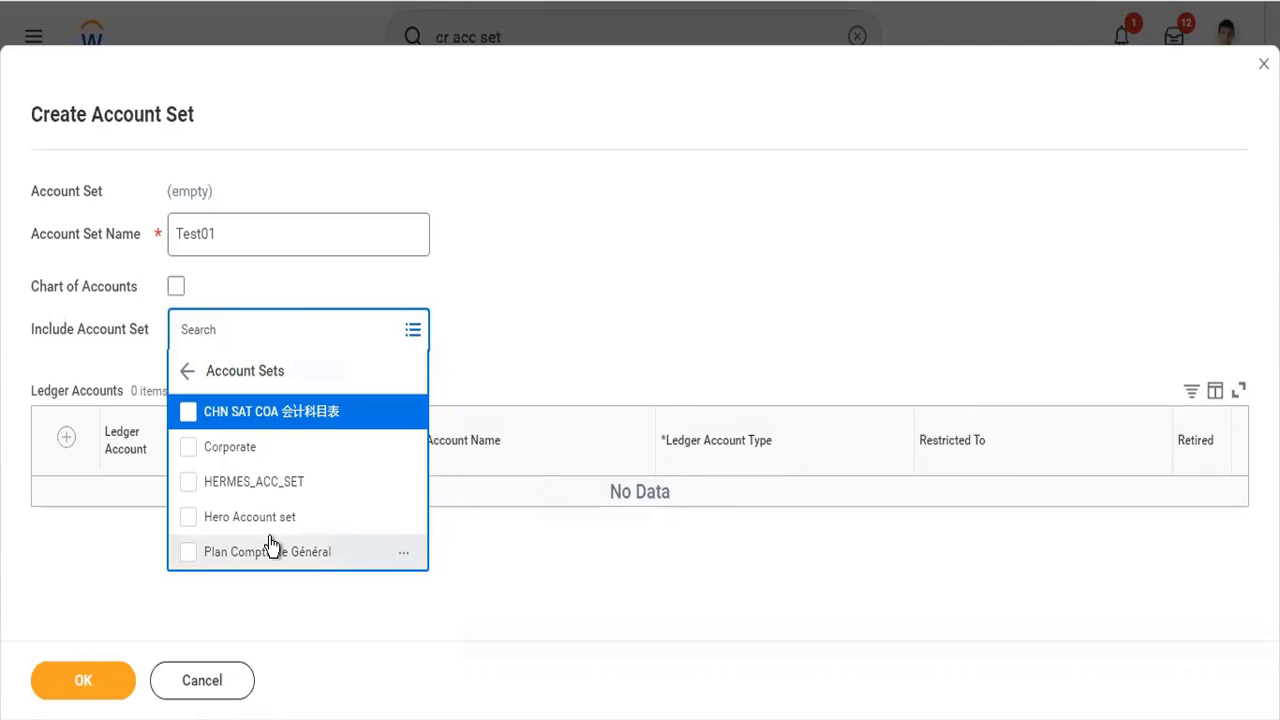
{"action": "right_click", "coordinate": [558, 286]}
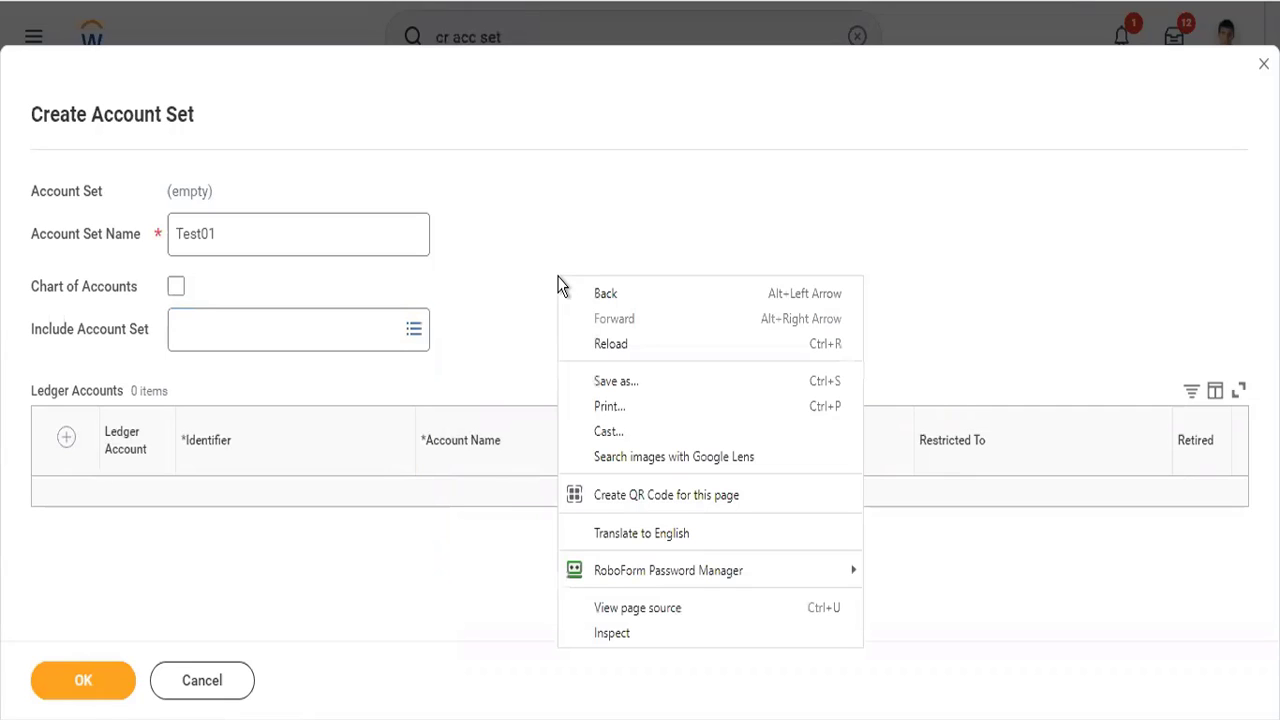
{"action": "left_click", "coordinate": [526, 260]}
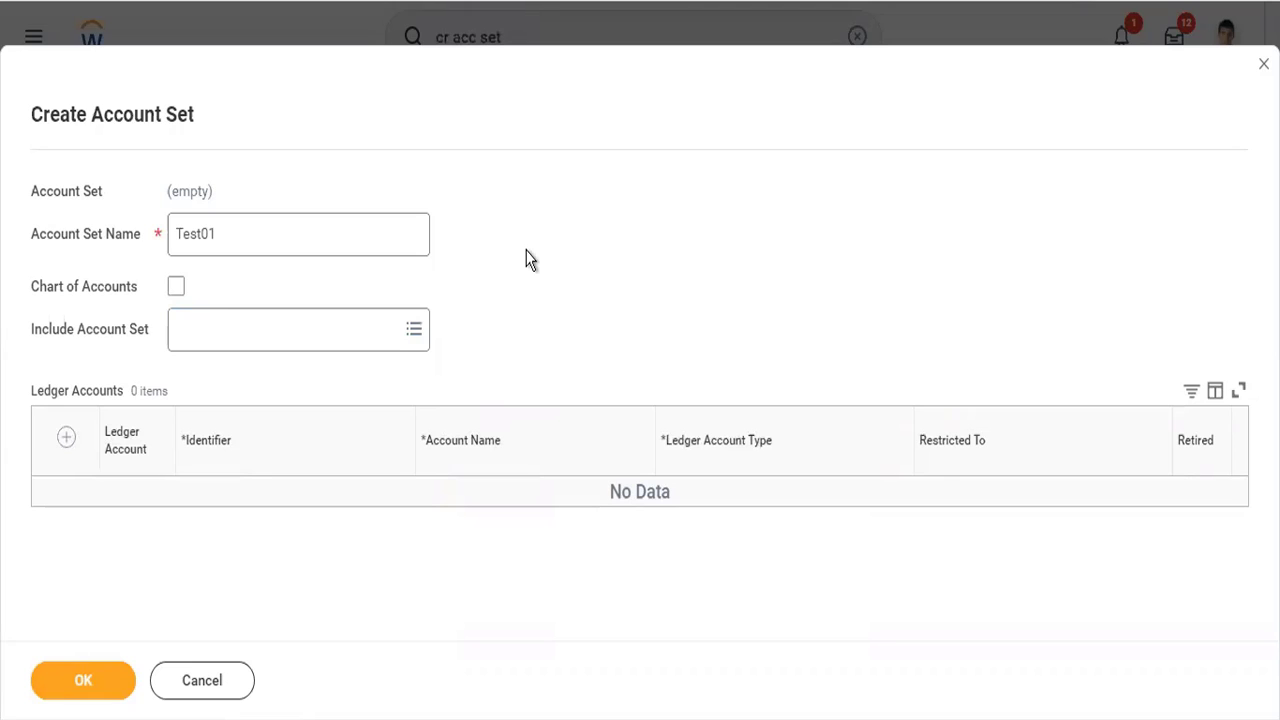
- Add a ledger account to the set with identifier 1000, account name Cash and ledger account type Asset
{"action": "left_click", "coordinate": [66, 440]}
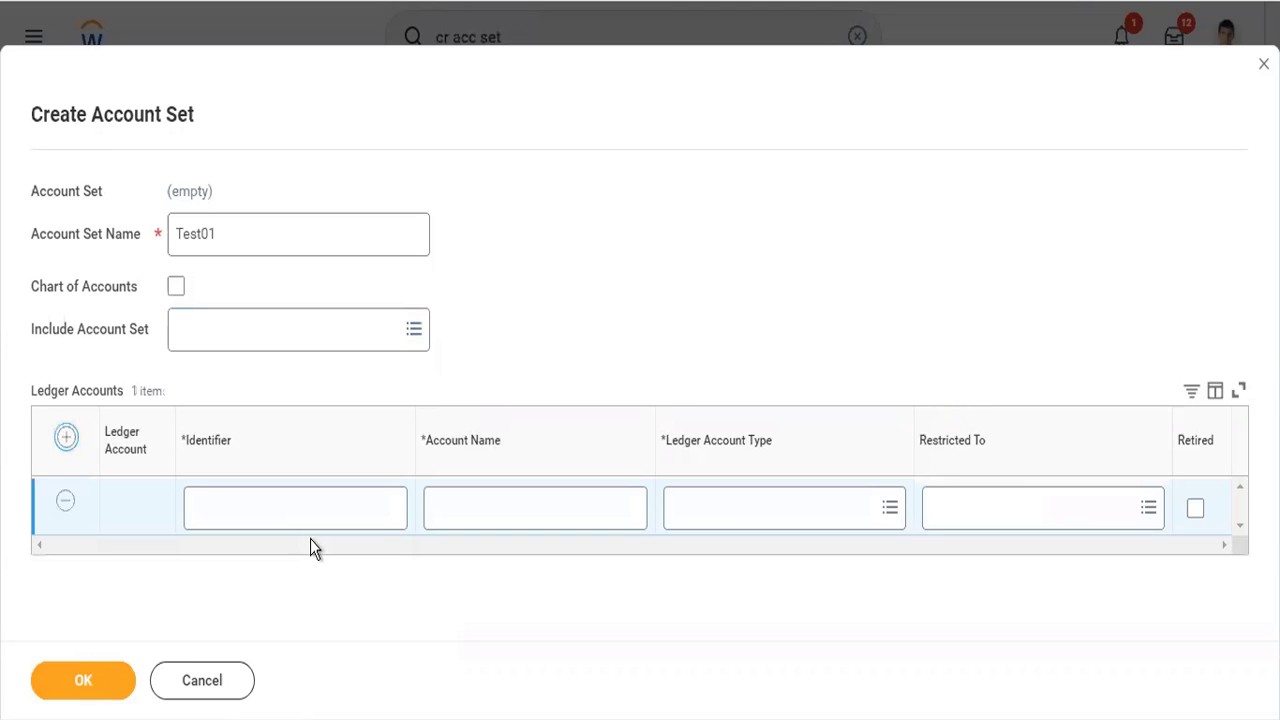
{"action": "left_click", "coordinate": [300, 514]}
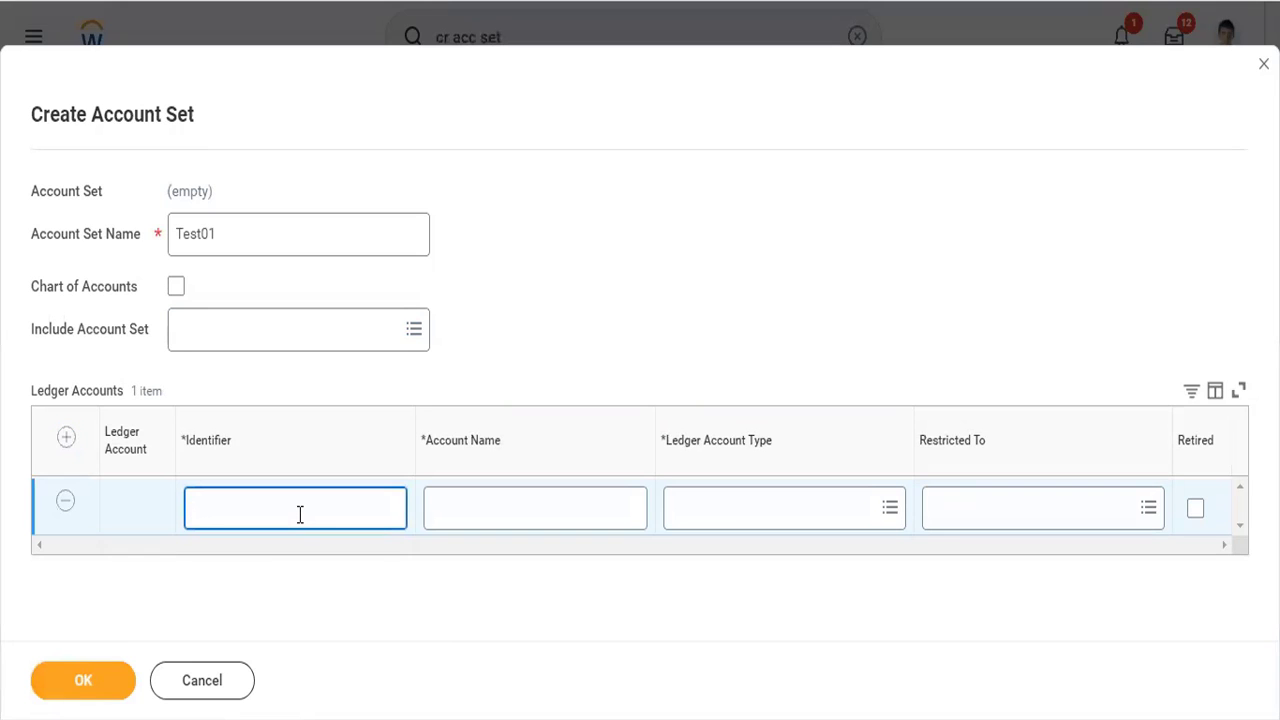
{"action": "type", "text": "1000"}
{"action": "key", "text": "Tab"}
{"action": "type", "text": "Cash"}
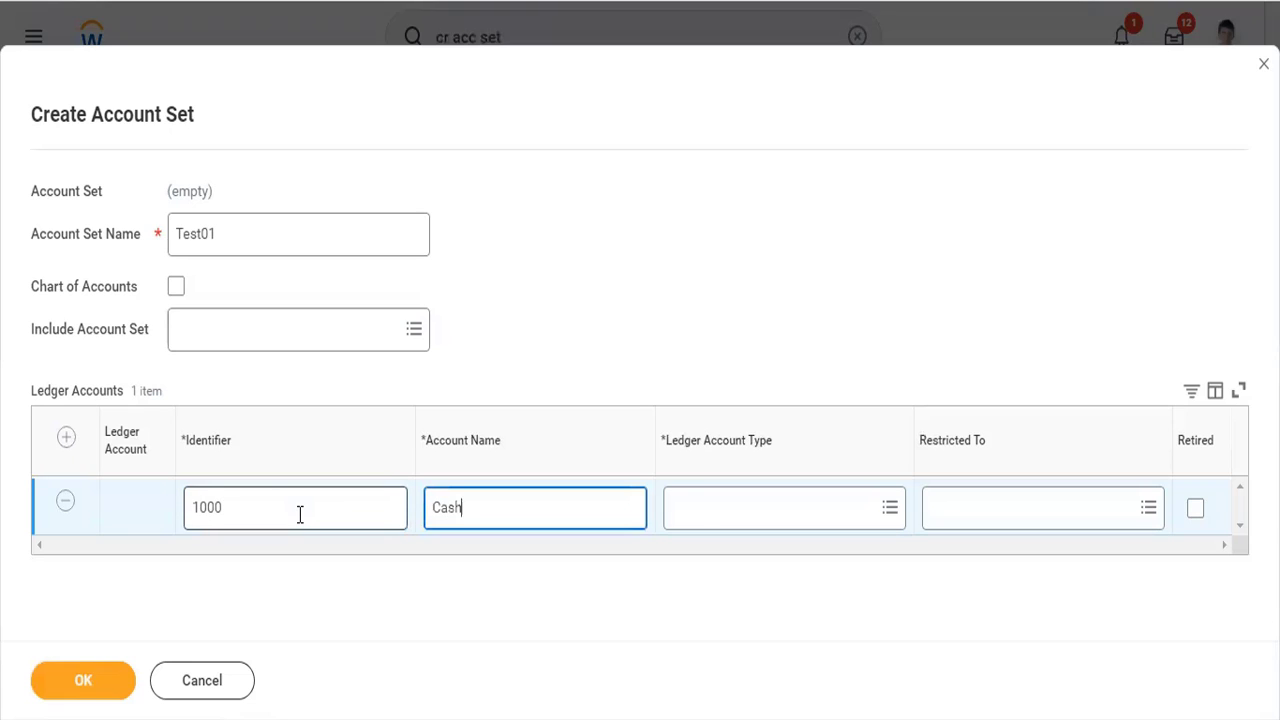
{"action": "key", "text": "Tab"}
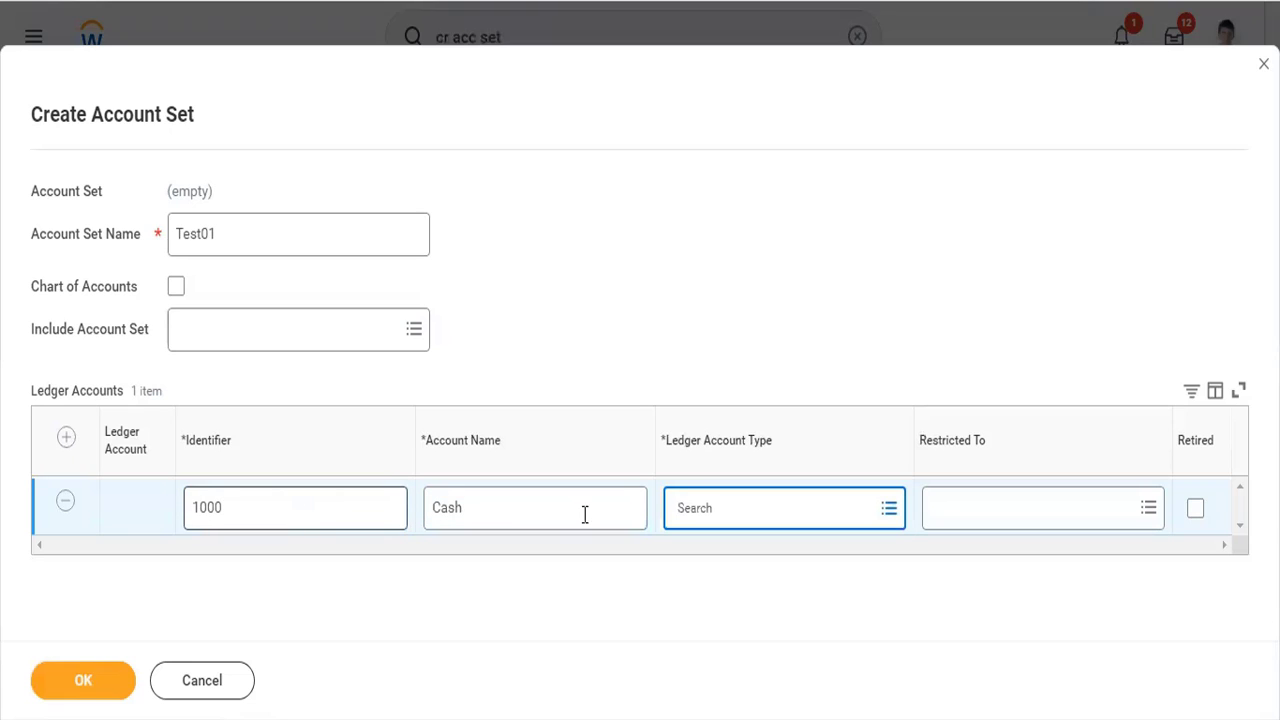
{"action": "left_click", "coordinate": [746, 502]}
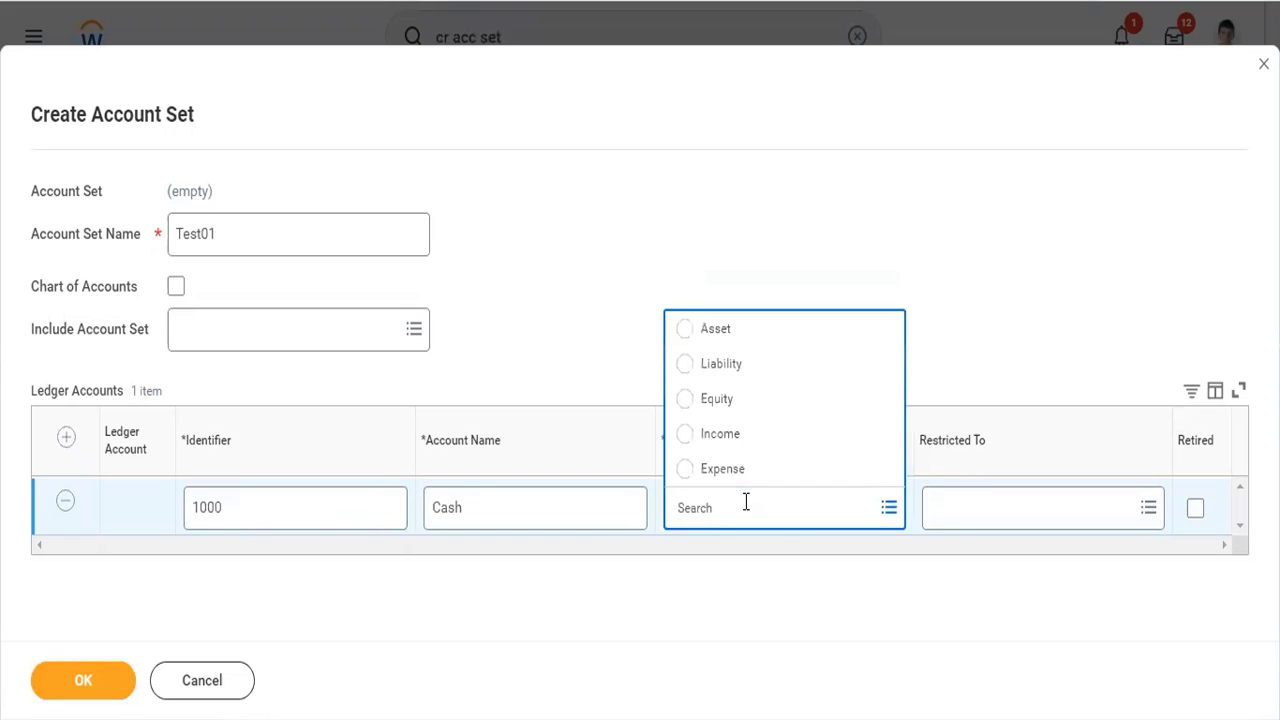
{"action": "left_click", "coordinate": [737, 331]}
- Restrict the Cash account to Global Modern Services, Inc. (USA) and TW101 Twitter Inc, and submit the account set
{"action": "left_click", "coordinate": [1002, 505]}
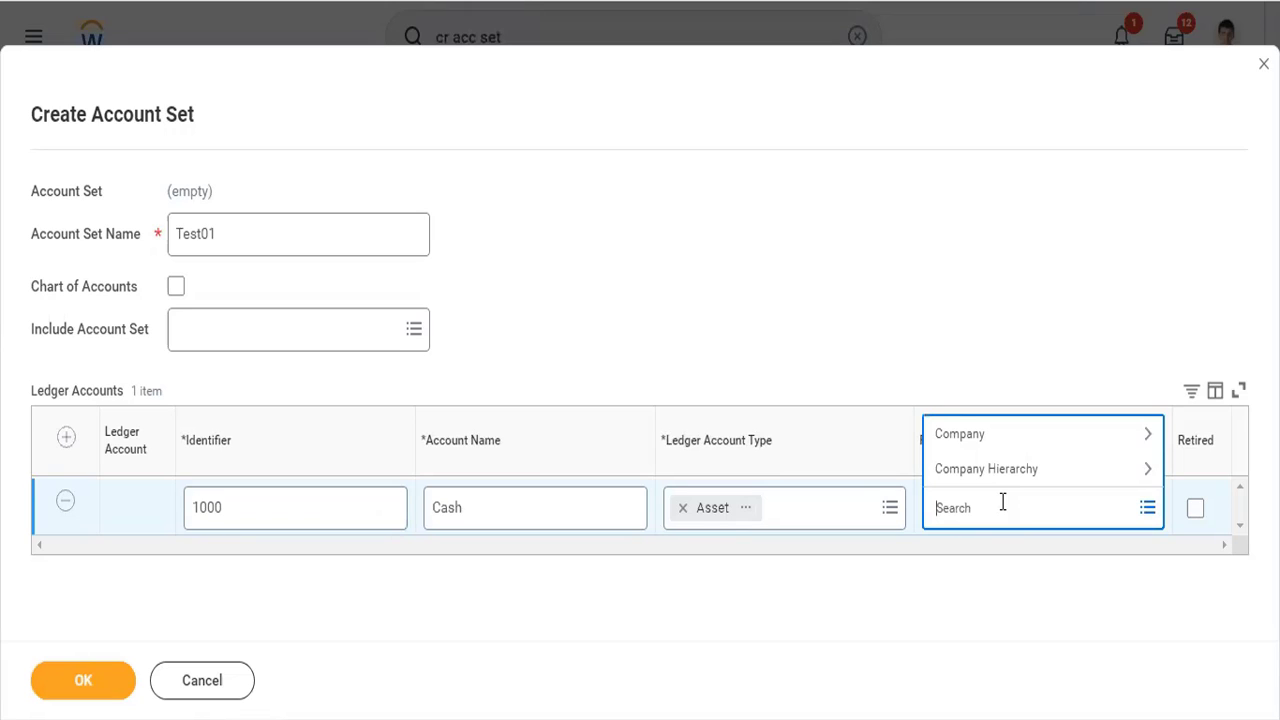
{"action": "type", "text": "gms usa"}
{"action": "key", "text": "Return"}
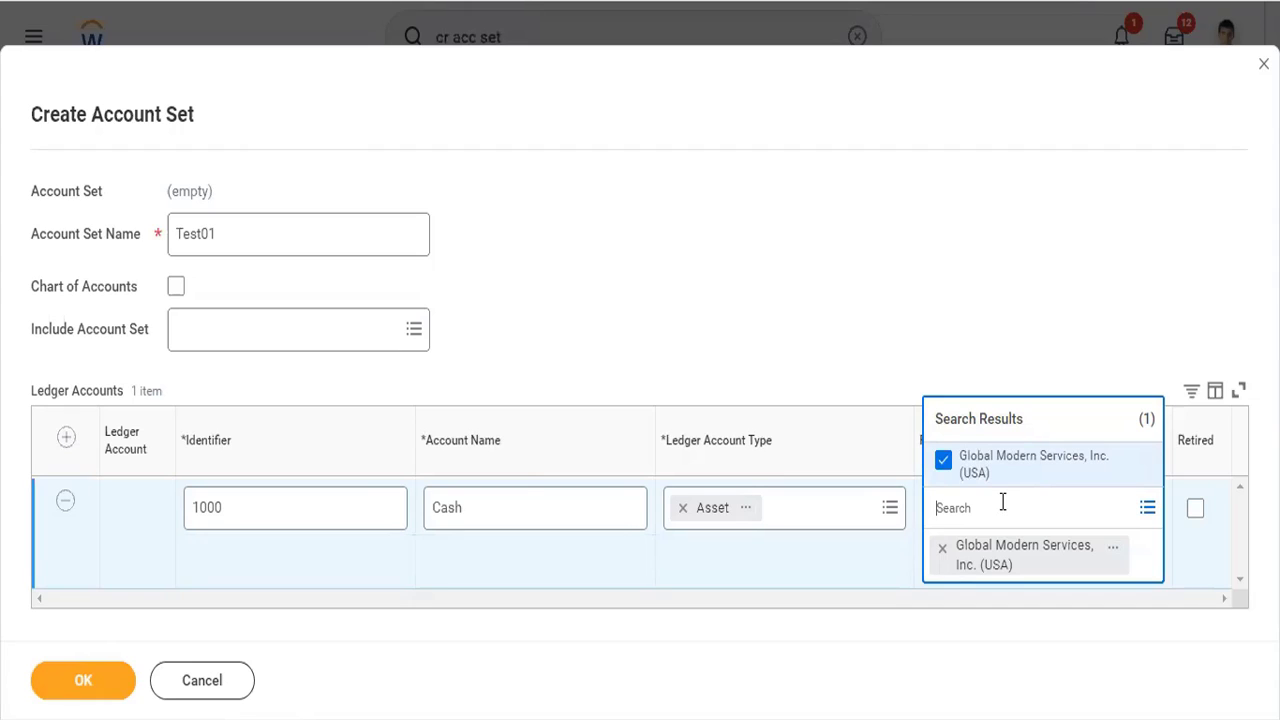
{"action": "type", "text": "twitter"}
{"action": "key", "text": "Return"}
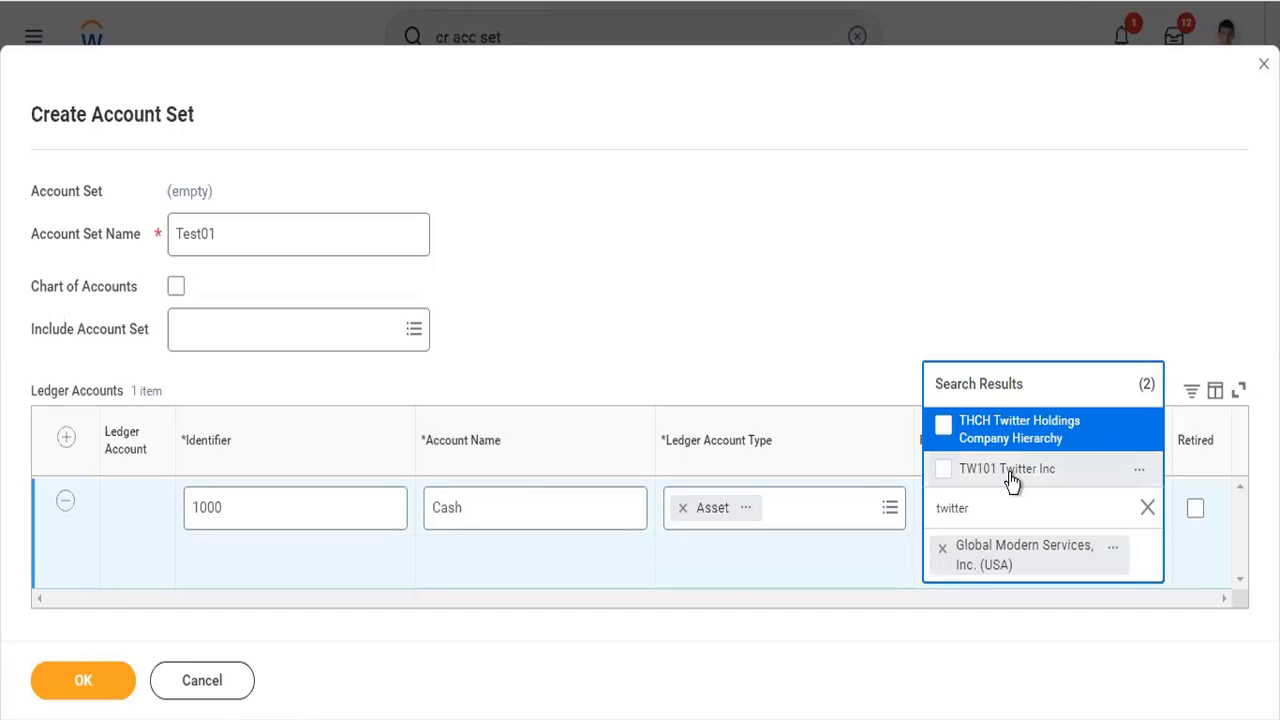
{"action": "left_click", "coordinate": [1010, 472]}
{"action": "left_click", "coordinate": [861, 208]}
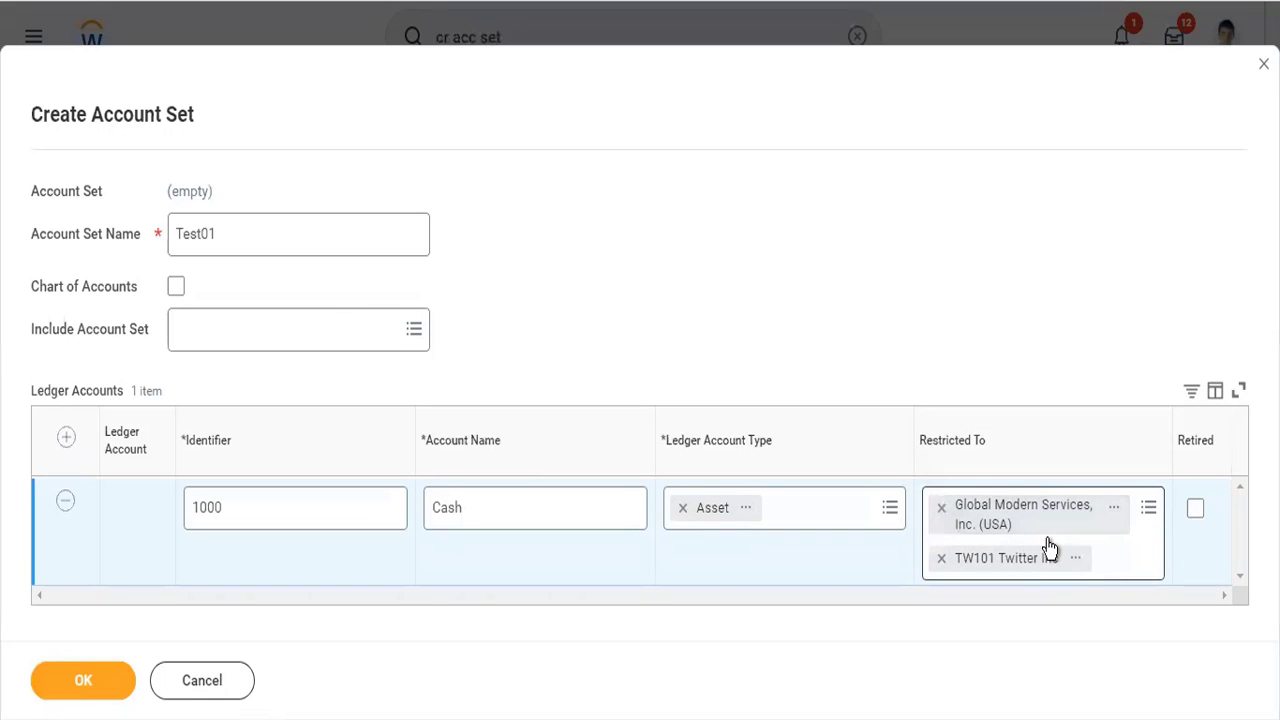
{"action": "left_click", "coordinate": [100, 684]}
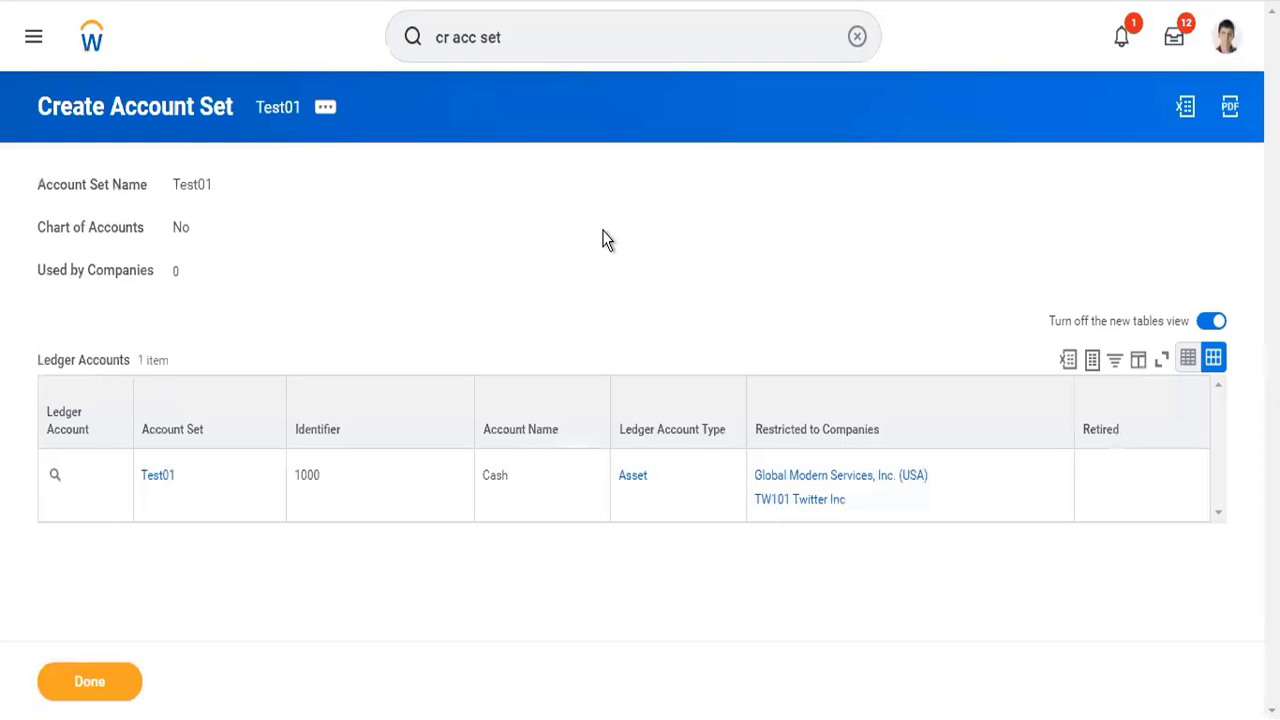
- Close the browser tab showing the created account set Test01
{"action": "right_click", "coordinate": [741, 1]}
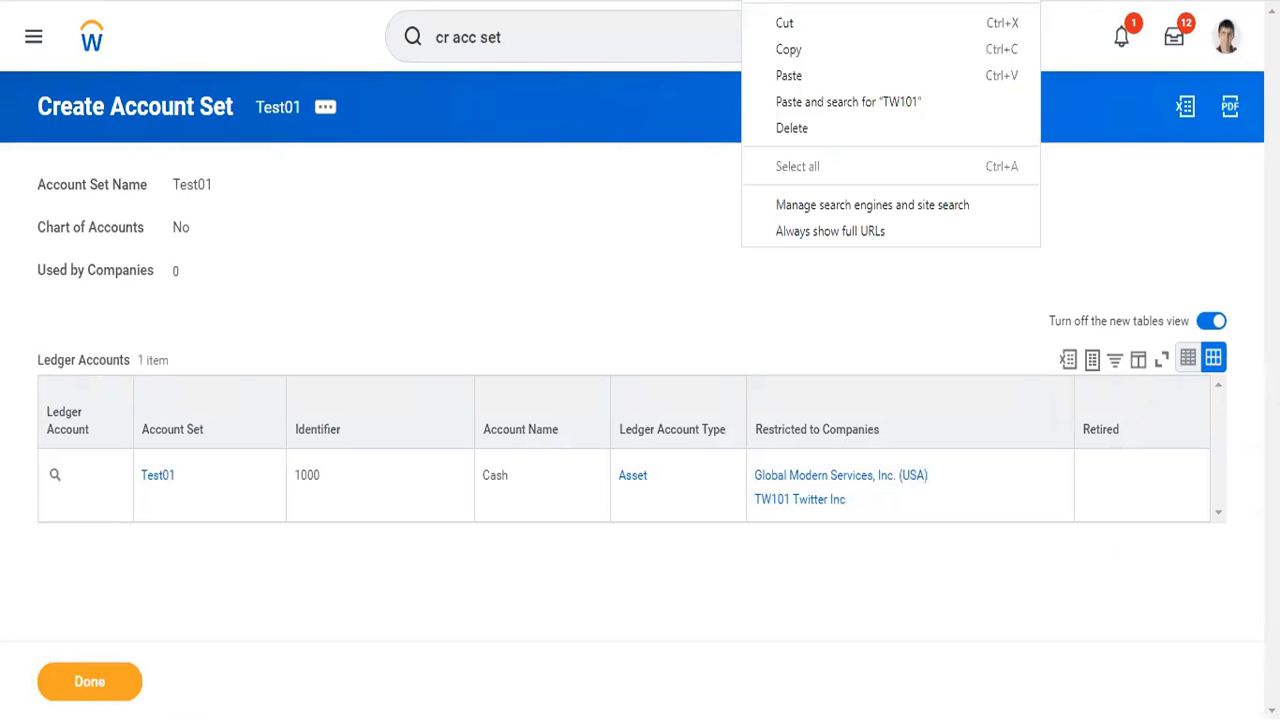
{"action": "left_click", "coordinate": [792, 128]}
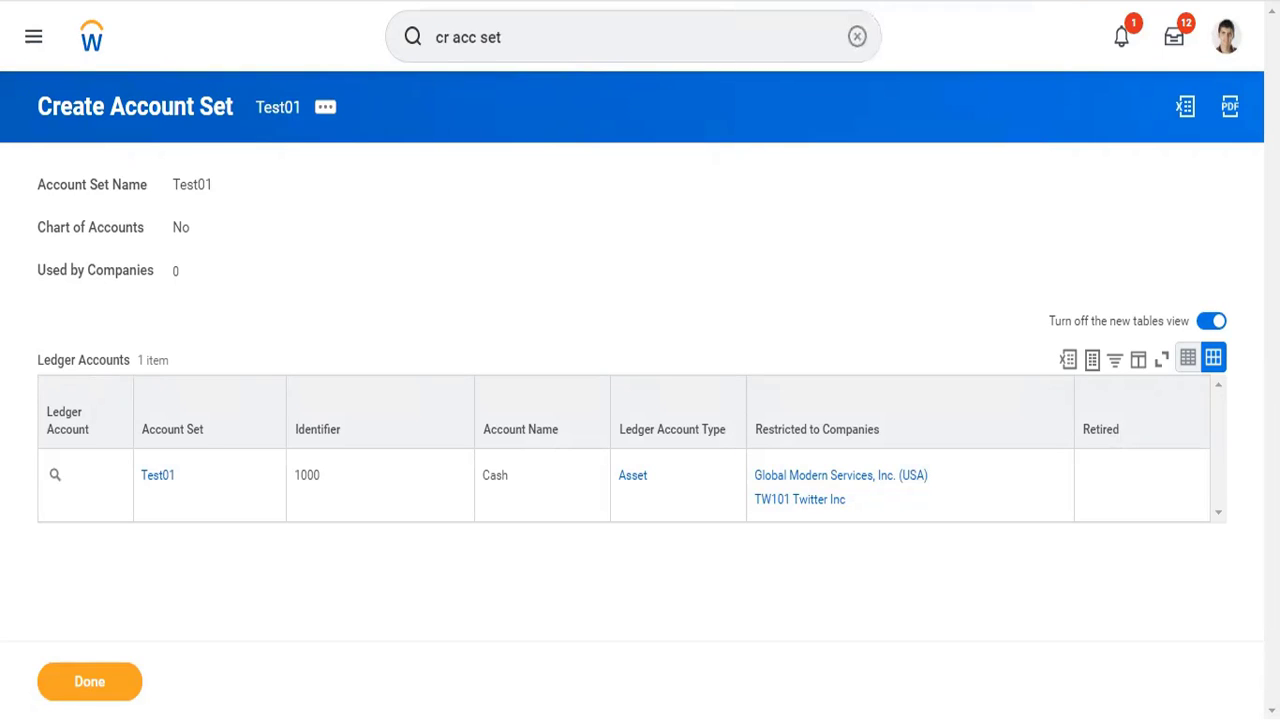
{"action": "right_click", "coordinate": [741, 0]}
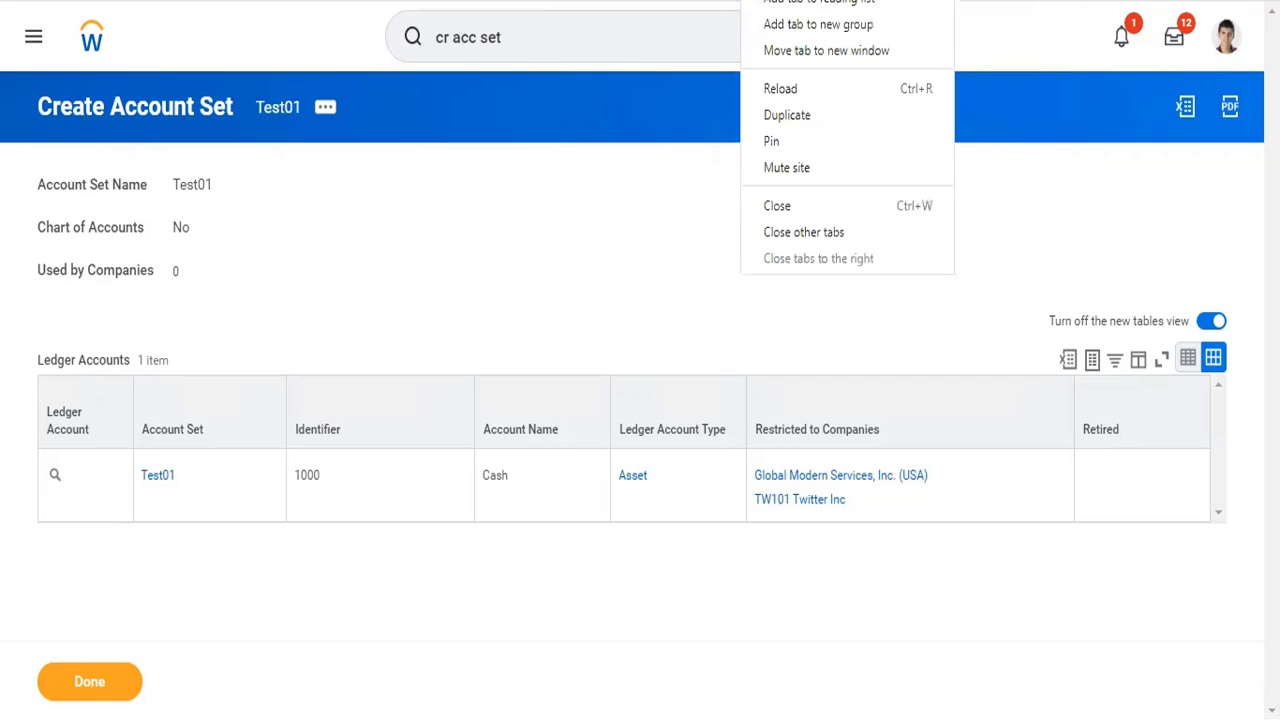
{"action": "left_click", "coordinate": [804, 203]}
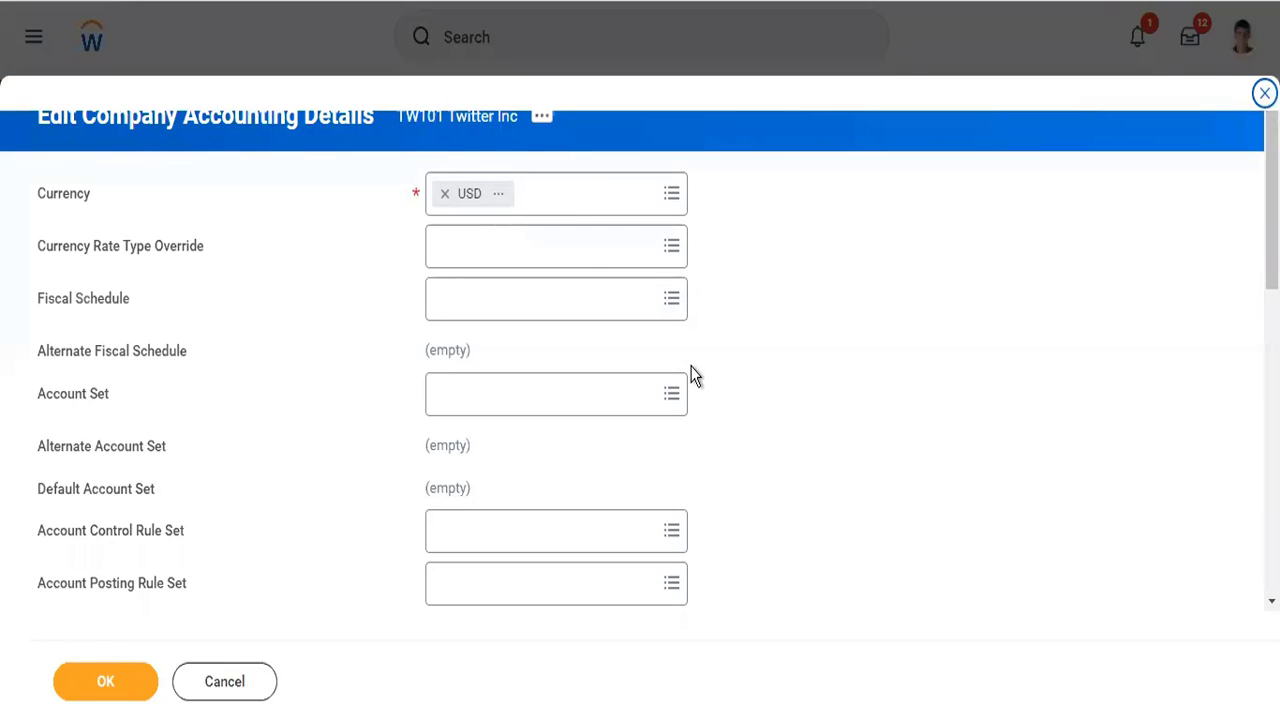
- Set the fiscal schedule of TW101 Twitter Inc to Standard Corporate Schedule
{"action": "scroll", "coordinate": [693, 375], "scroll_direction": "down", "scroll_amount": 2}
{"action": "scroll", "coordinate": [580, 257], "scroll_direction": "up", "scroll_amount": 3}
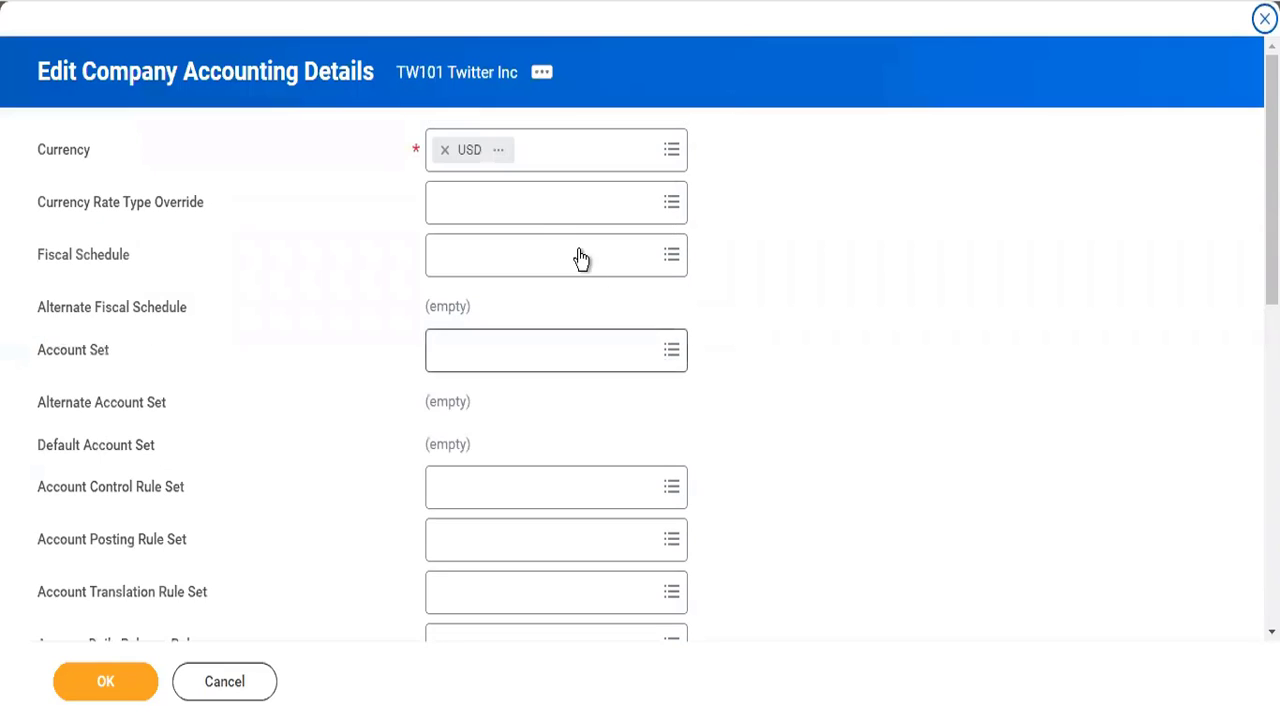
{"action": "left_click", "coordinate": [553, 221]}
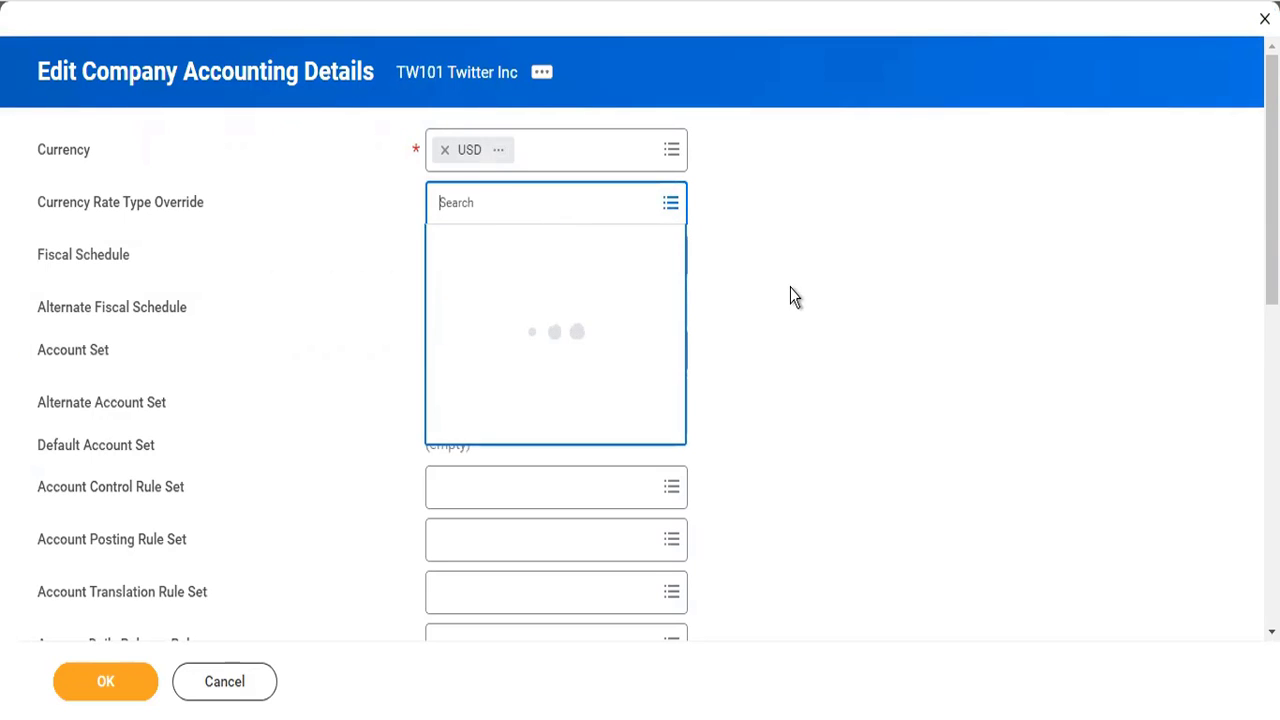
{"action": "left_click", "coordinate": [575, 260]}
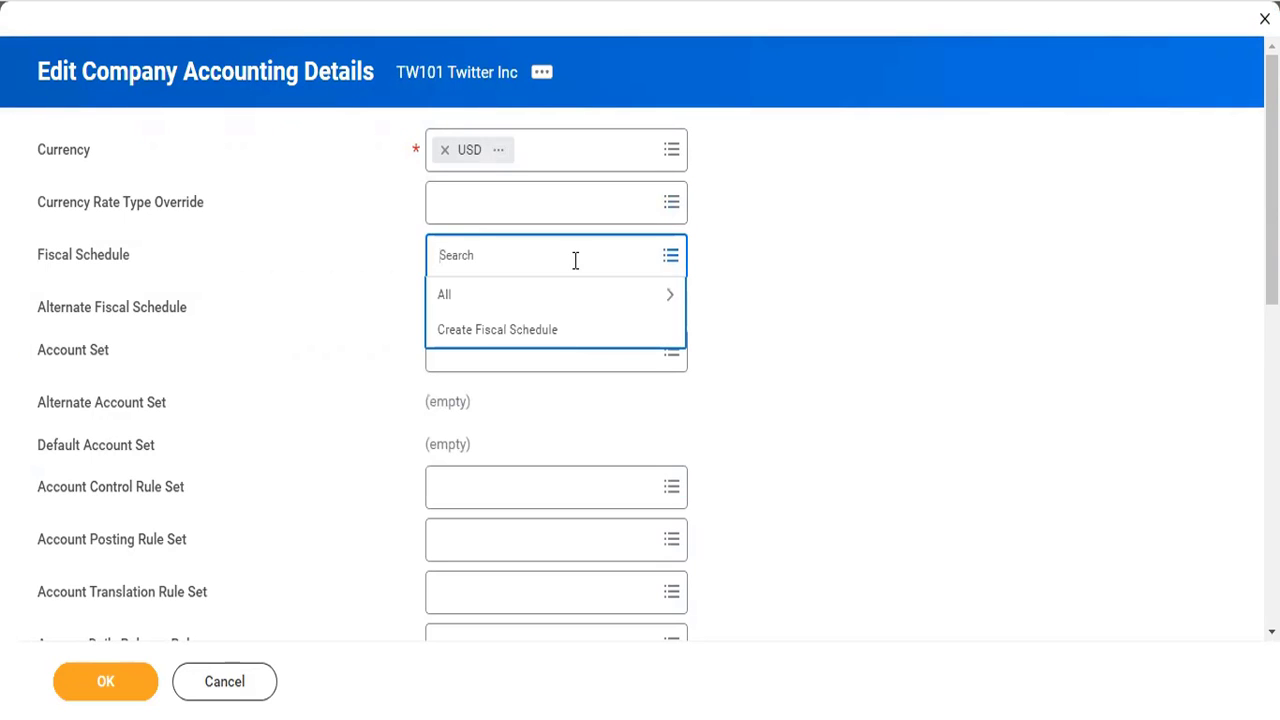
{"action": "type", "text": "standard"}
{"action": "key", "text": "Return"}
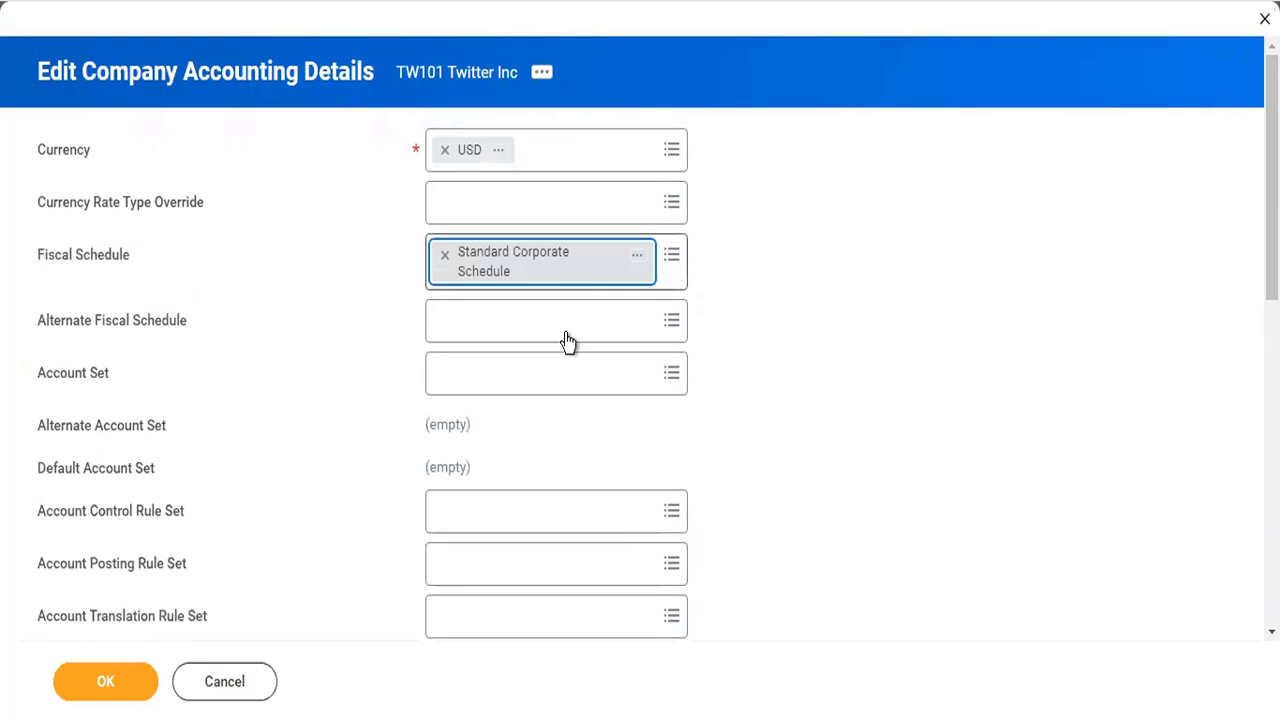
- Assign the Corporate account set in the company's accounting details
{"action": "left_click", "coordinate": [543, 387]}
{"action": "type", "text": "corp"}
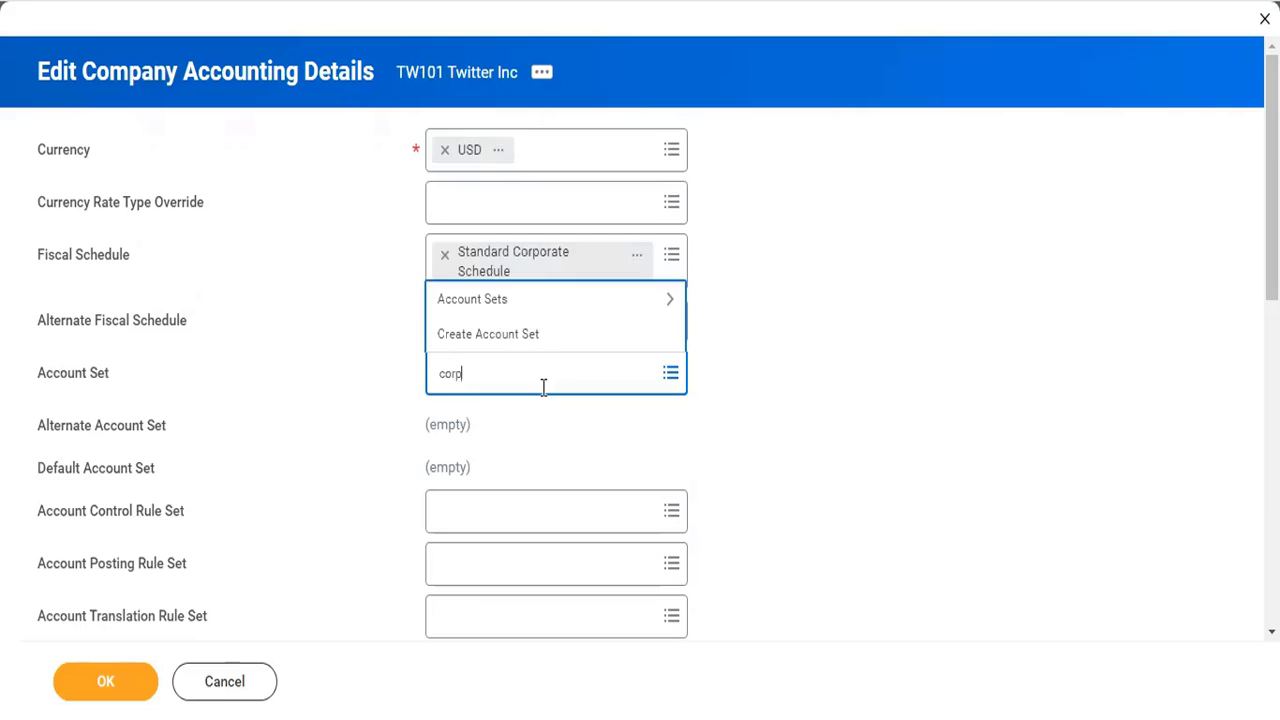
{"action": "key", "text": "Return"}
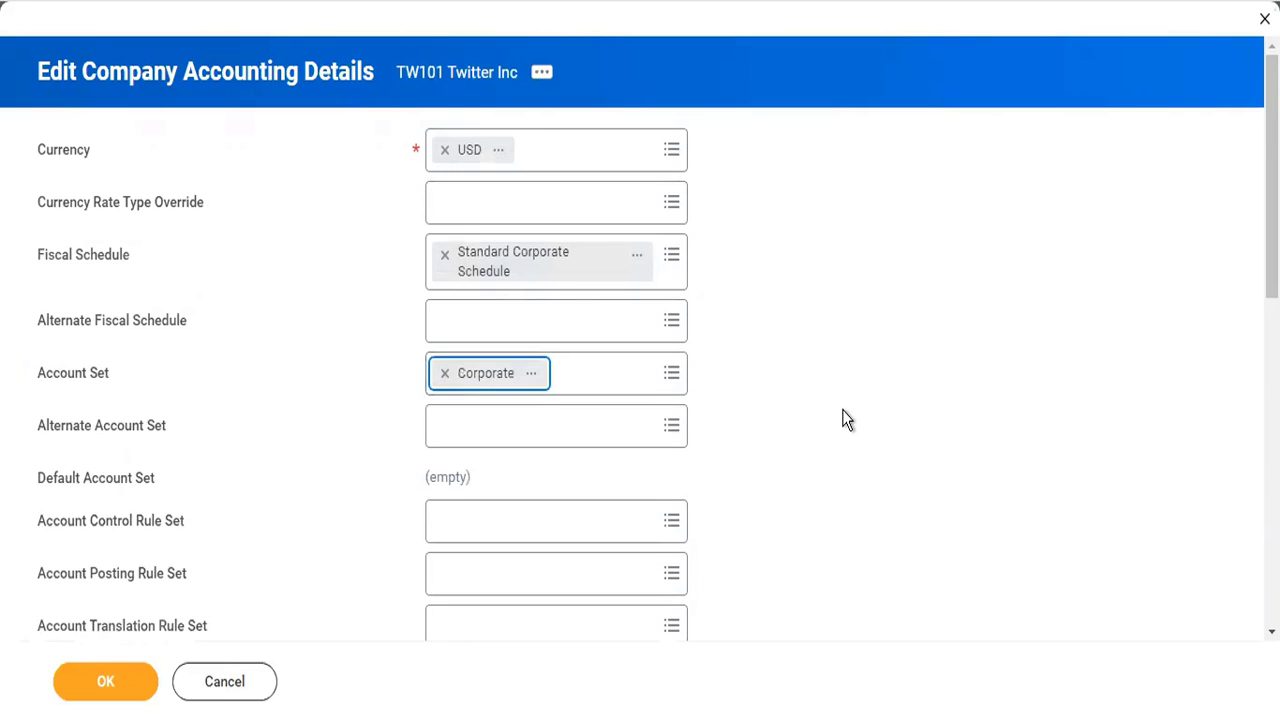
- Set the account control rule set to Standard Corporate Controls
{"action": "scroll", "coordinate": [843, 419], "scroll_direction": "down", "scroll_amount": 3}
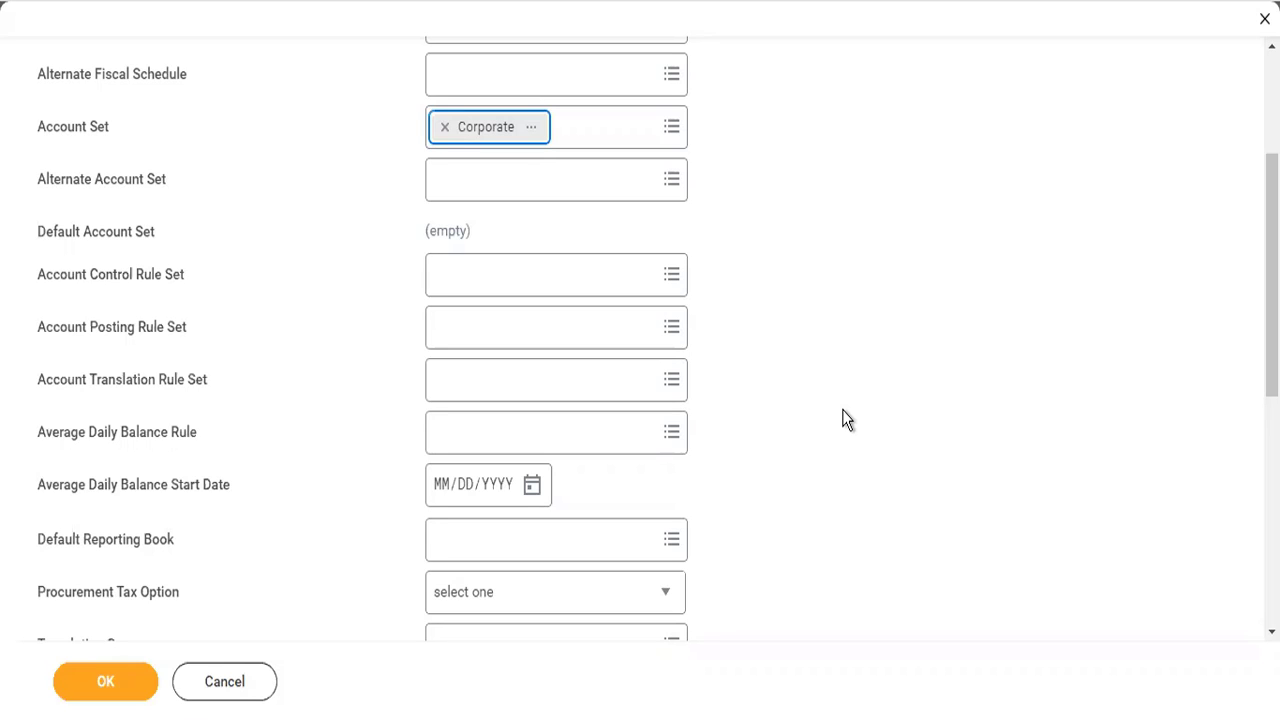
{"action": "scroll", "coordinate": [845, 419], "scroll_direction": "up", "scroll_amount": 2}
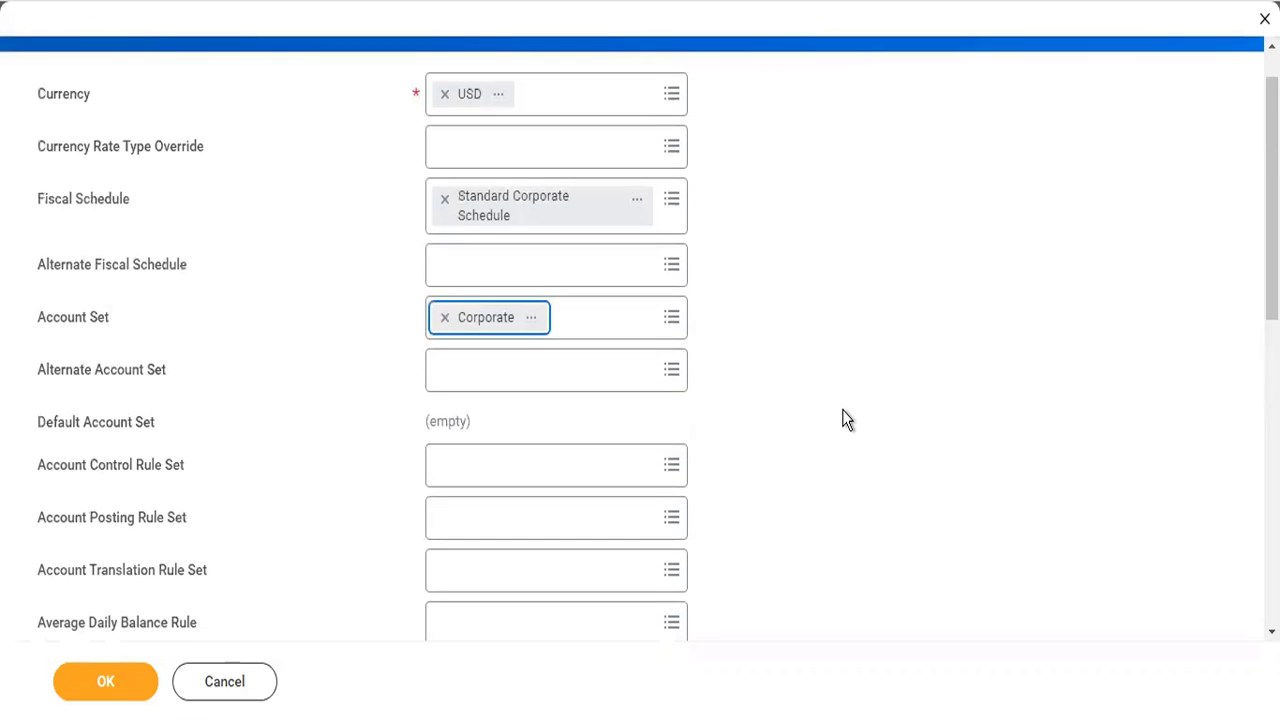
{"action": "left_click", "coordinate": [560, 468]}
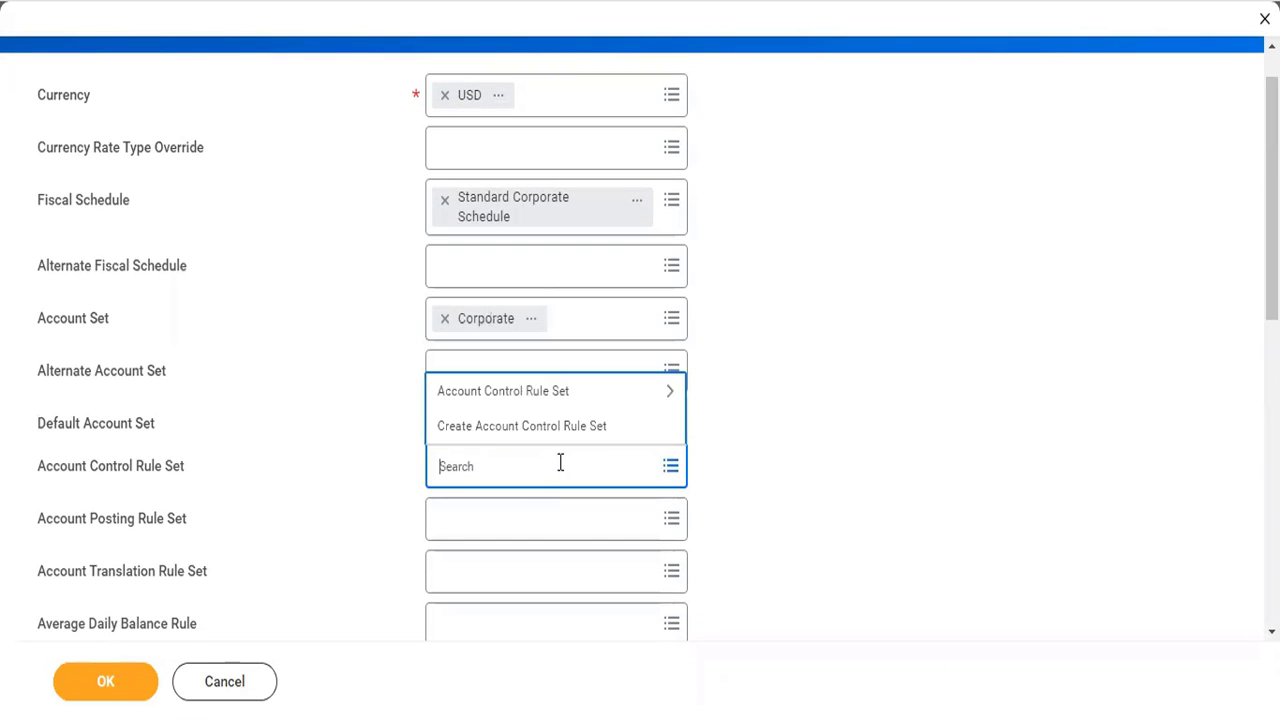
{"action": "left_click", "coordinate": [560, 400]}
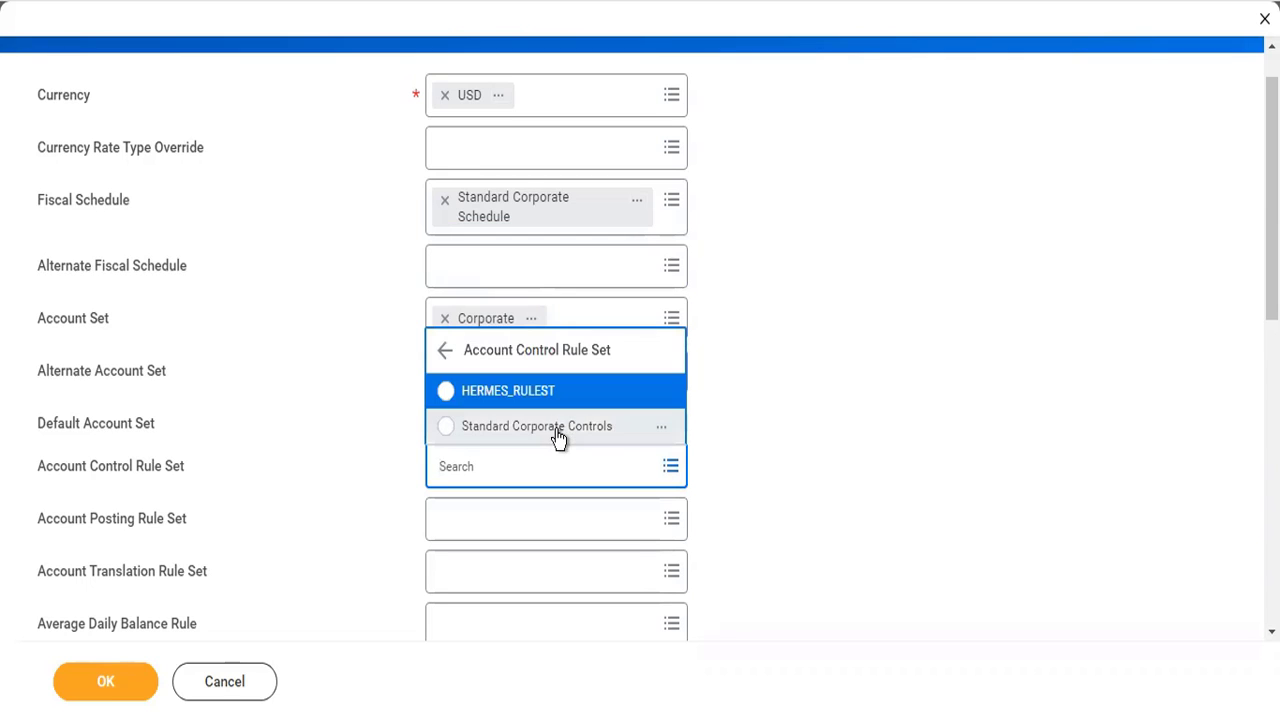
{"action": "left_click", "coordinate": [558, 434]}
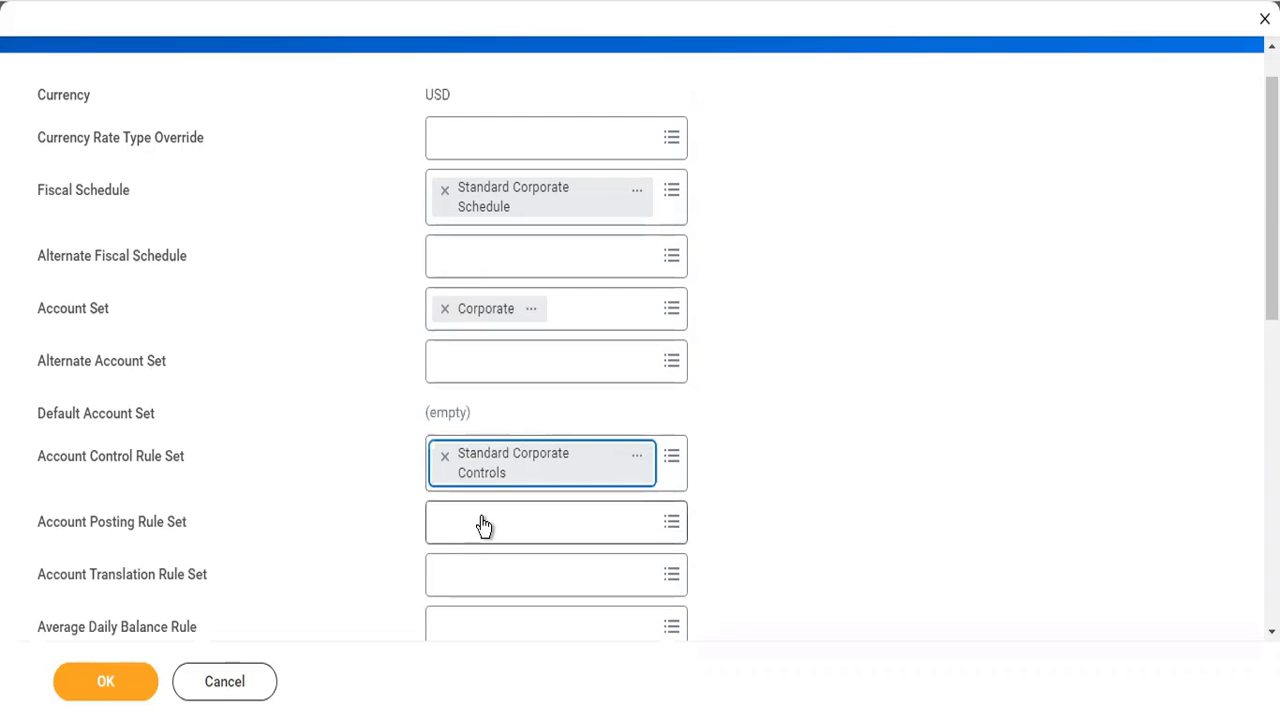
- Set the account posting rule set to Standard Corporate Account Posting Rule
{"action": "left_click", "coordinate": [484, 525]}
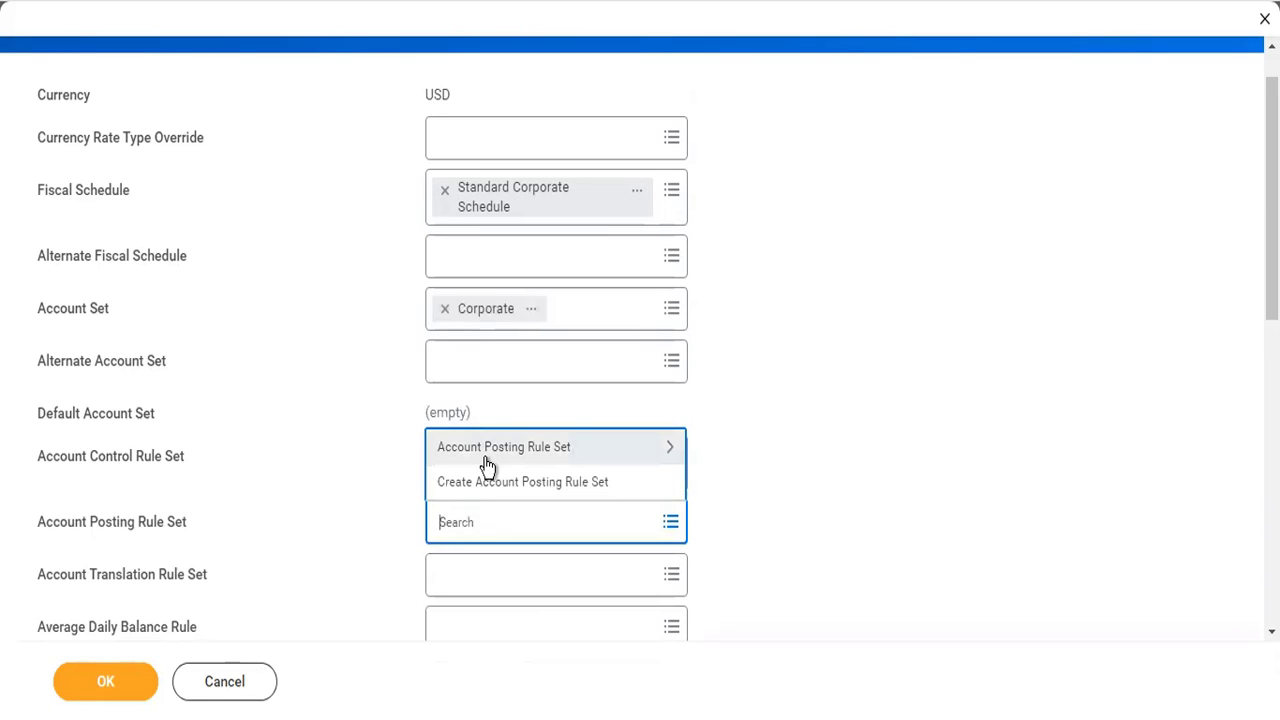
{"action": "left_click", "coordinate": [487, 467]}
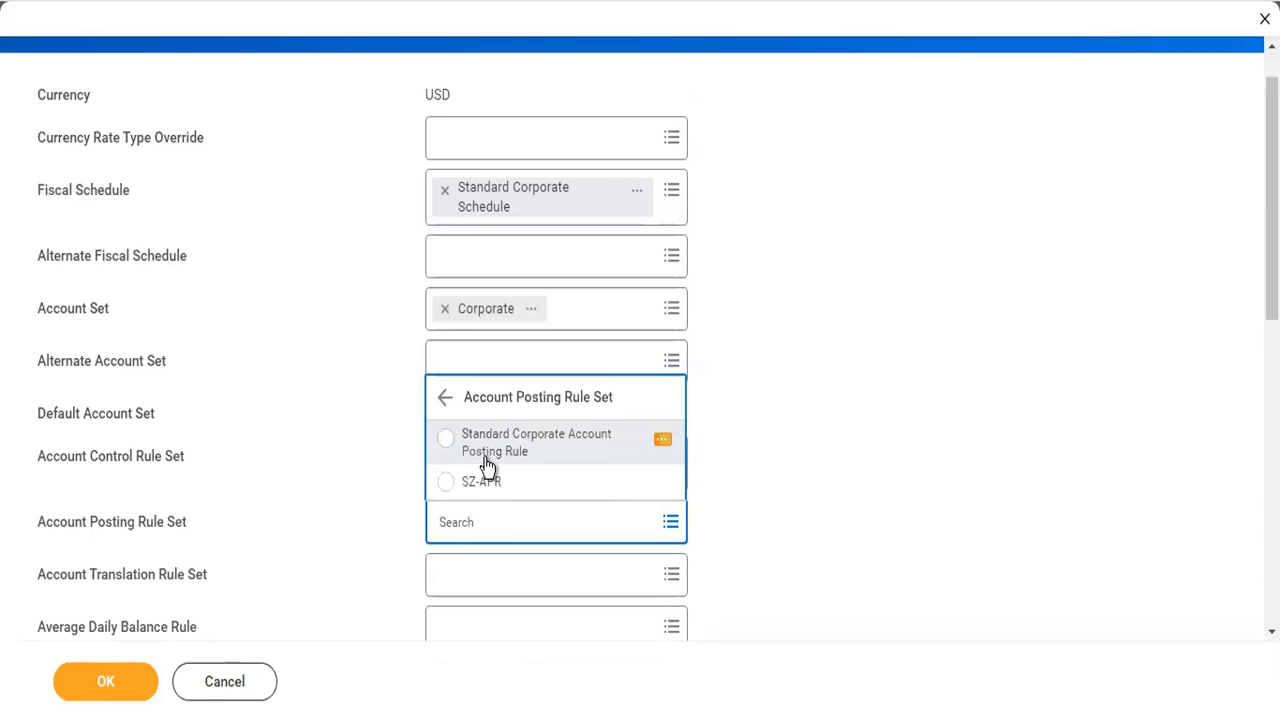
{"action": "left_click", "coordinate": [487, 465]}
- Choose Reverse Debit/Credit as the journal reversal option and submit the company accounting details
{"action": "scroll", "coordinate": [745, 515], "scroll_direction": "down", "scroll_amount": 3}
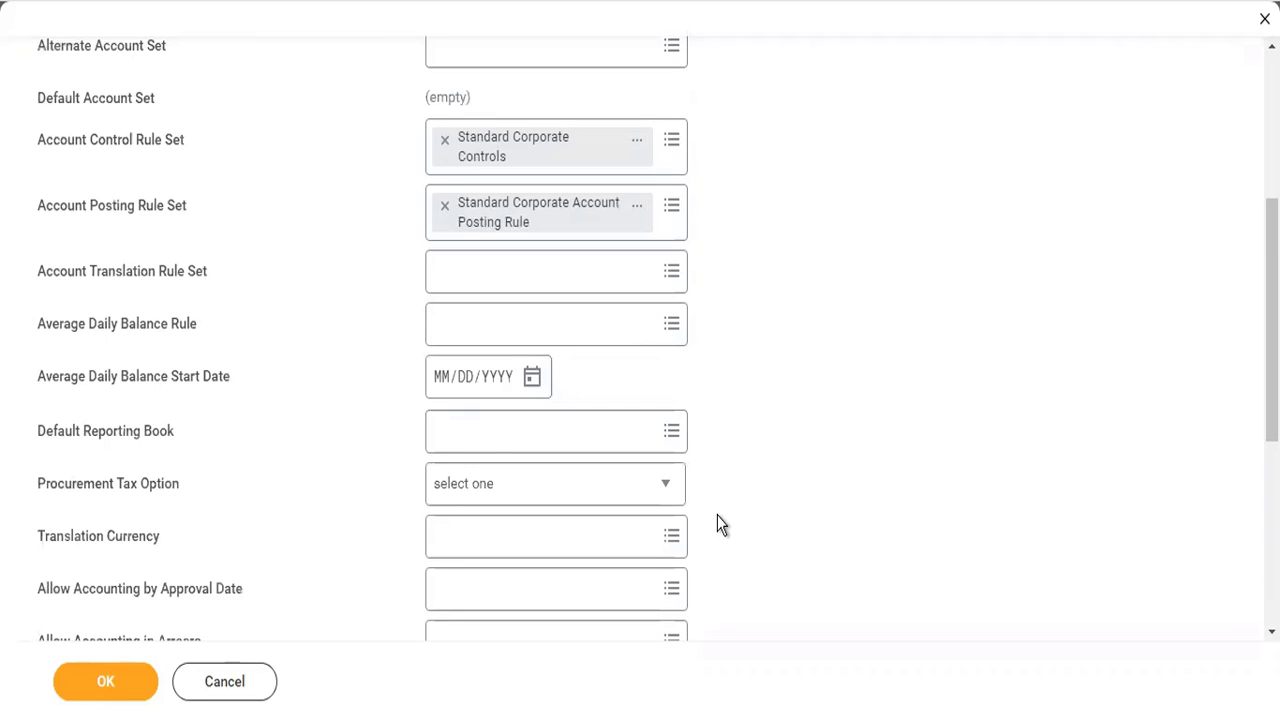
{"action": "scroll", "coordinate": [642, 515], "scroll_direction": "down", "scroll_amount": 3}
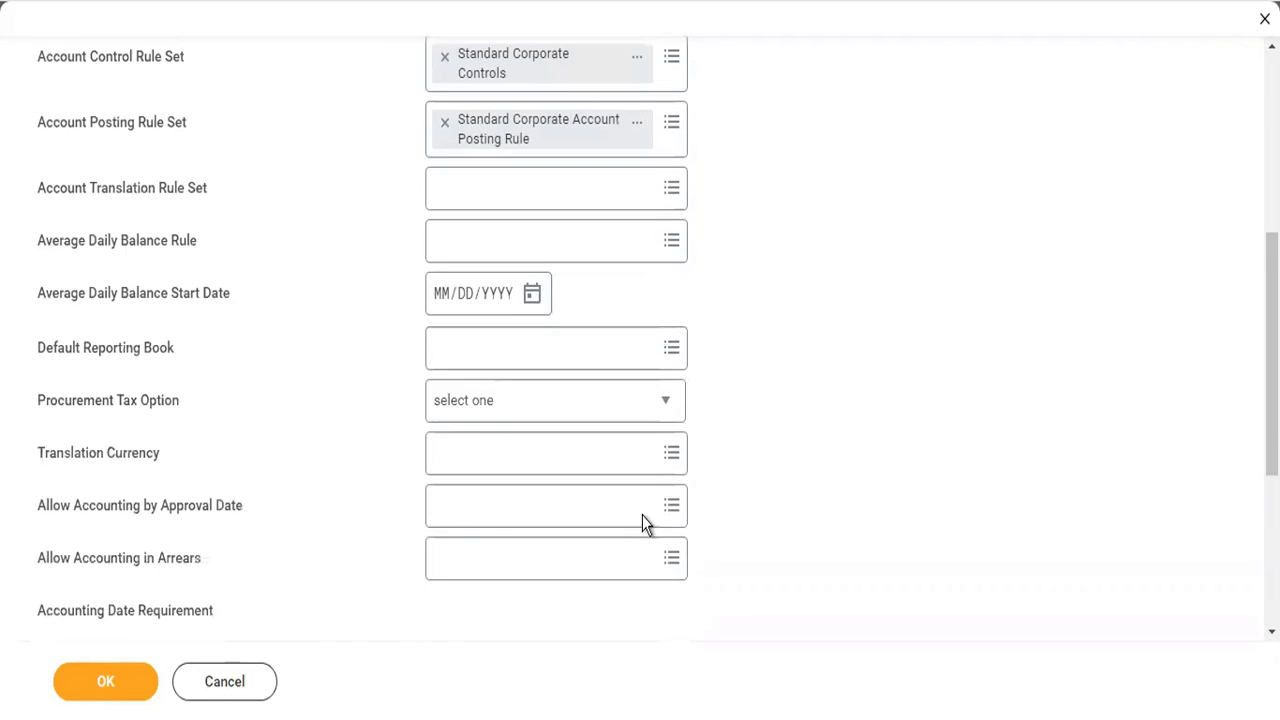
{"action": "scroll", "coordinate": [548, 543], "scroll_direction": "down", "scroll_amount": 3}
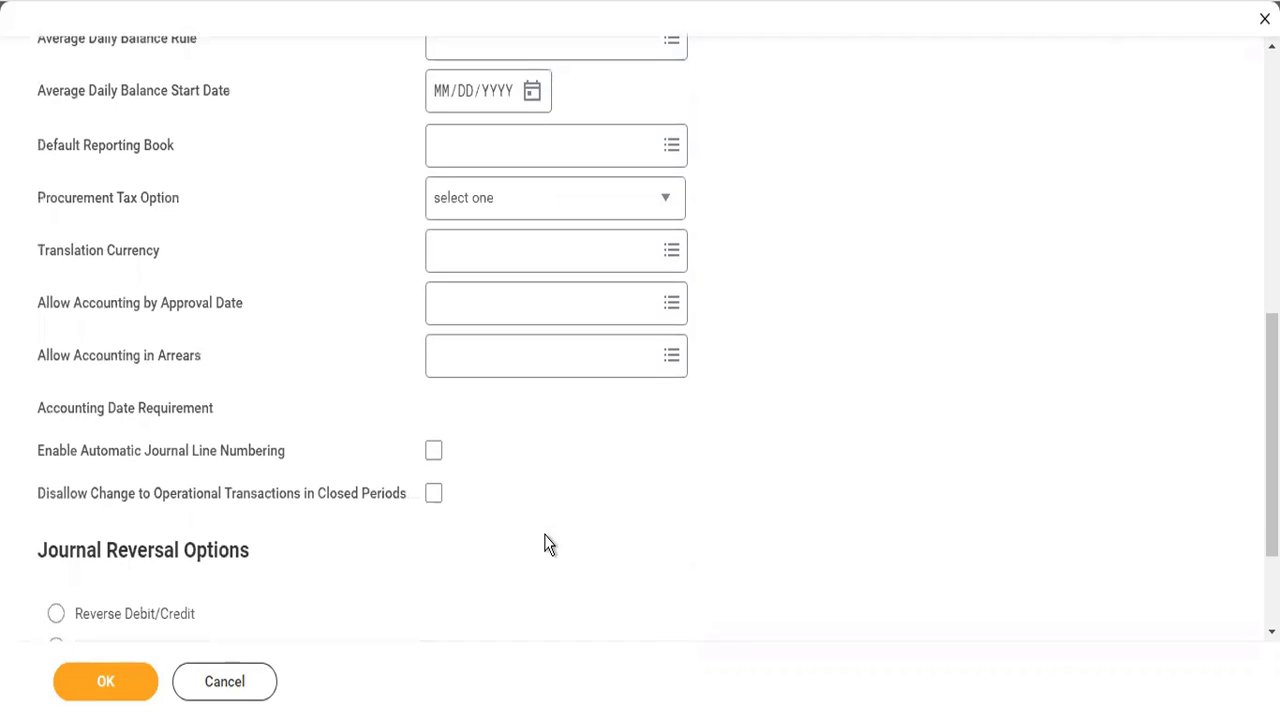
{"action": "left_click", "coordinate": [162, 613]}
{"action": "left_click", "coordinate": [101, 688]}
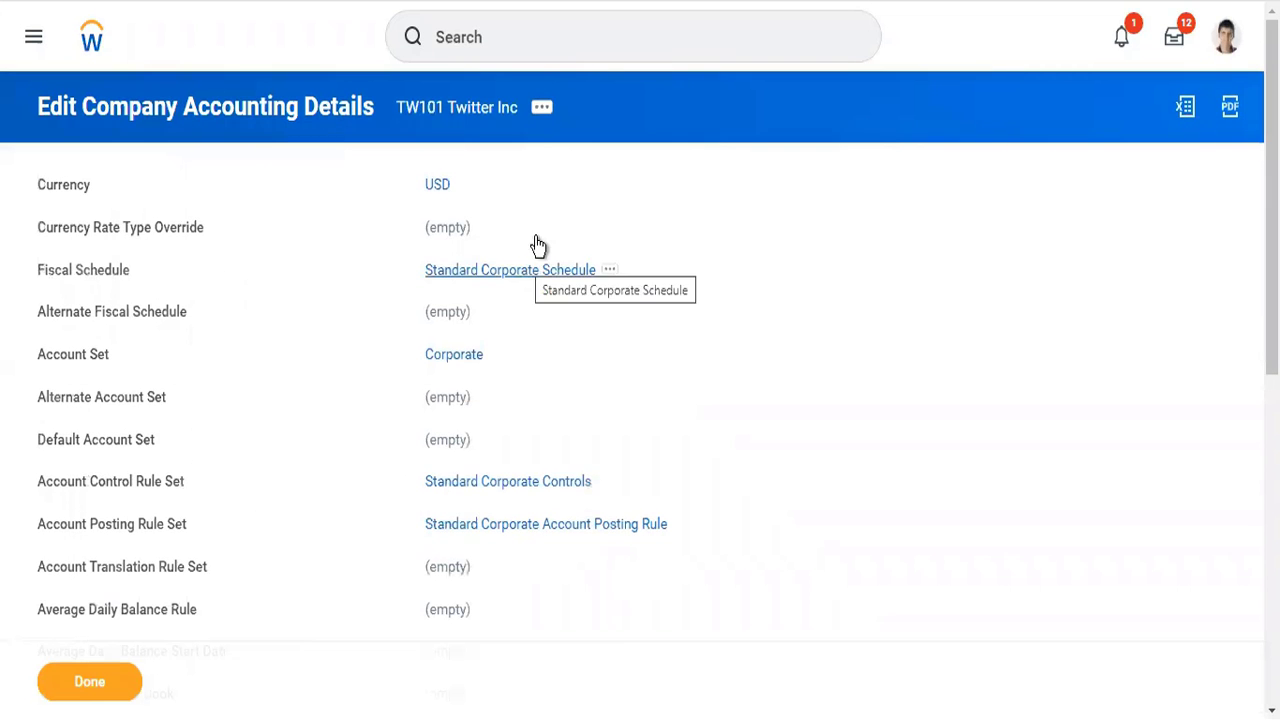
- Reopen the accounting details of TW101 Twitter Inc for editing from the company's related actions
{"action": "left_click", "coordinate": [553, 120]}
{"action": "left_click", "coordinate": [553, 120]}
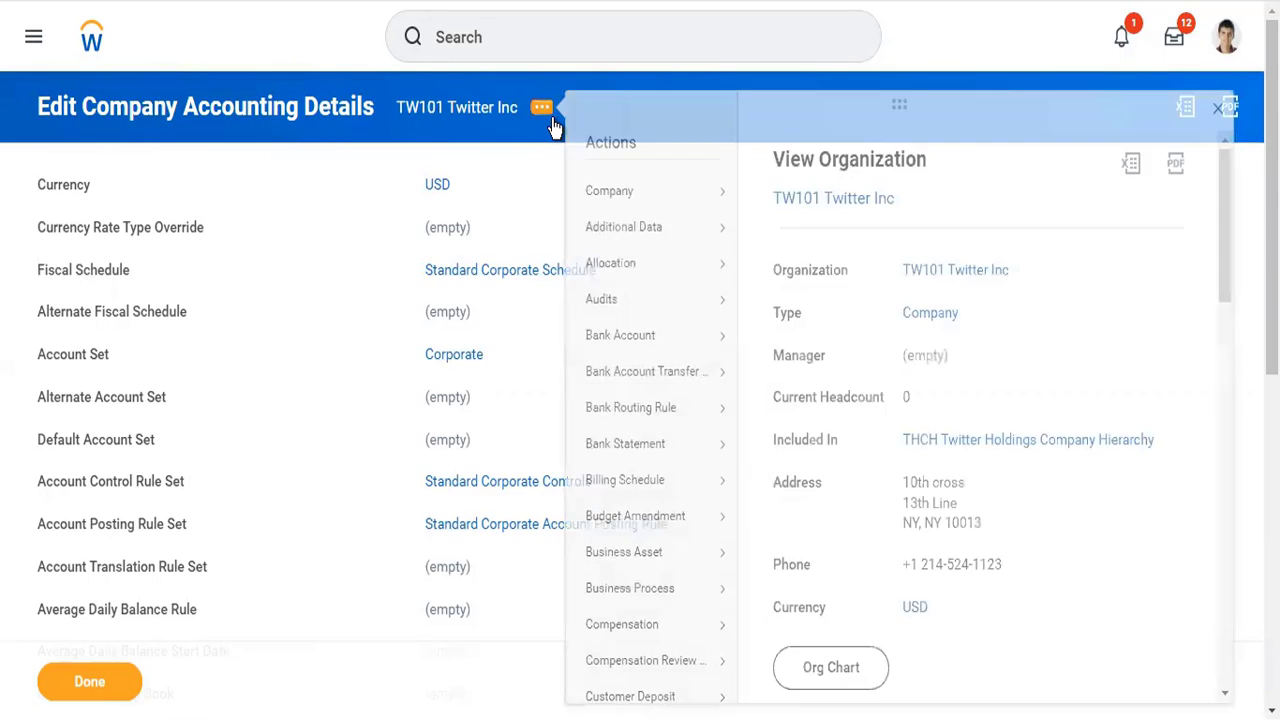
{"action": "left_click", "coordinate": [553, 120]}
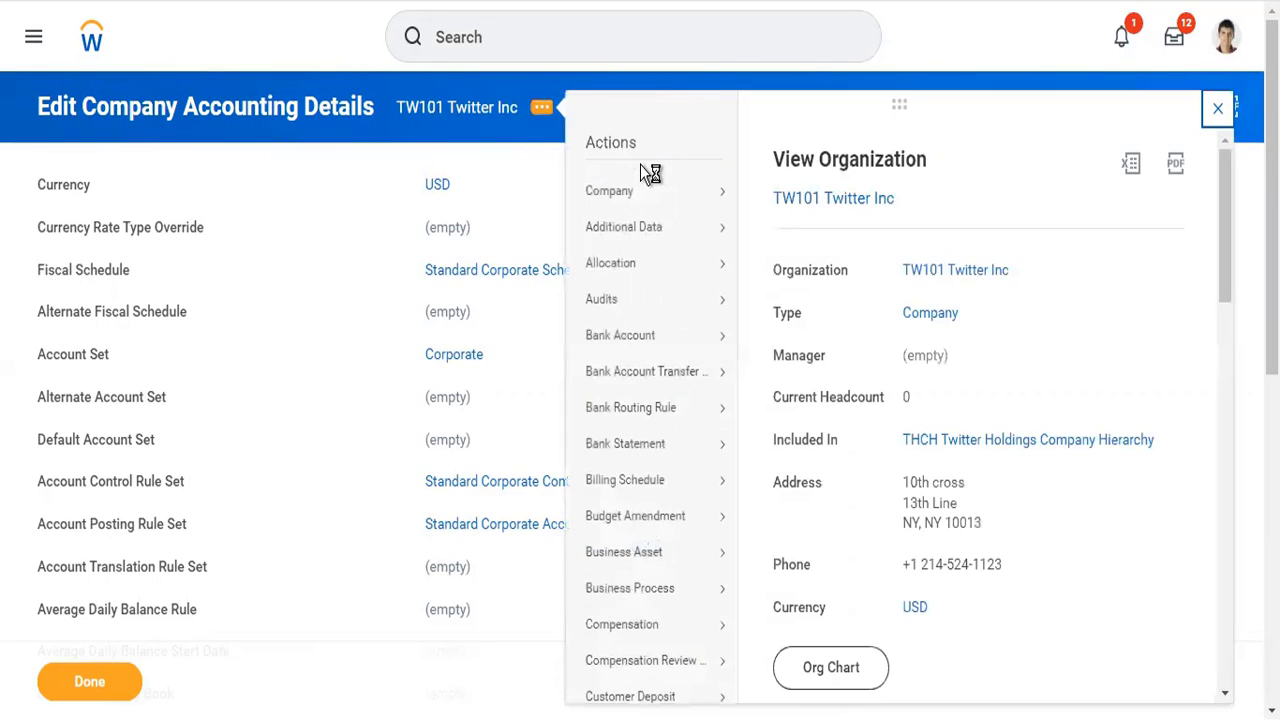
{"action": "mouse_move", "coordinate": [695, 193]}
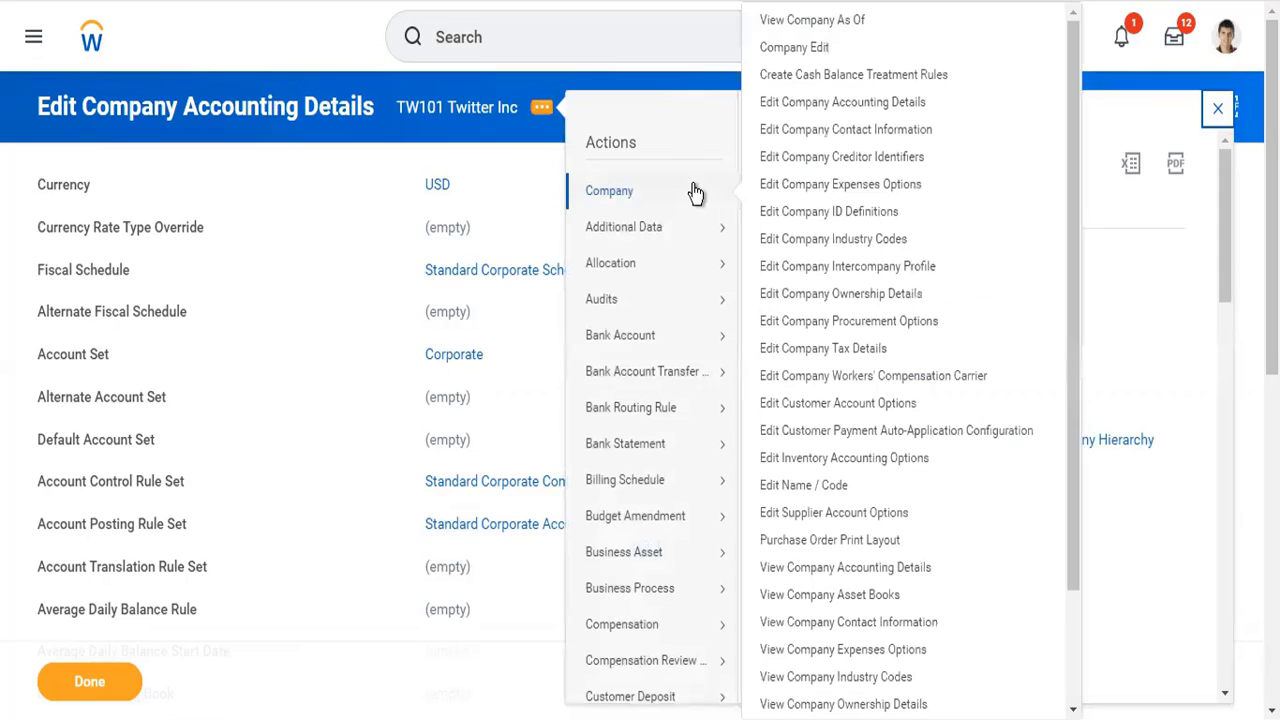
{"action": "left_click", "coordinate": [858, 104]}
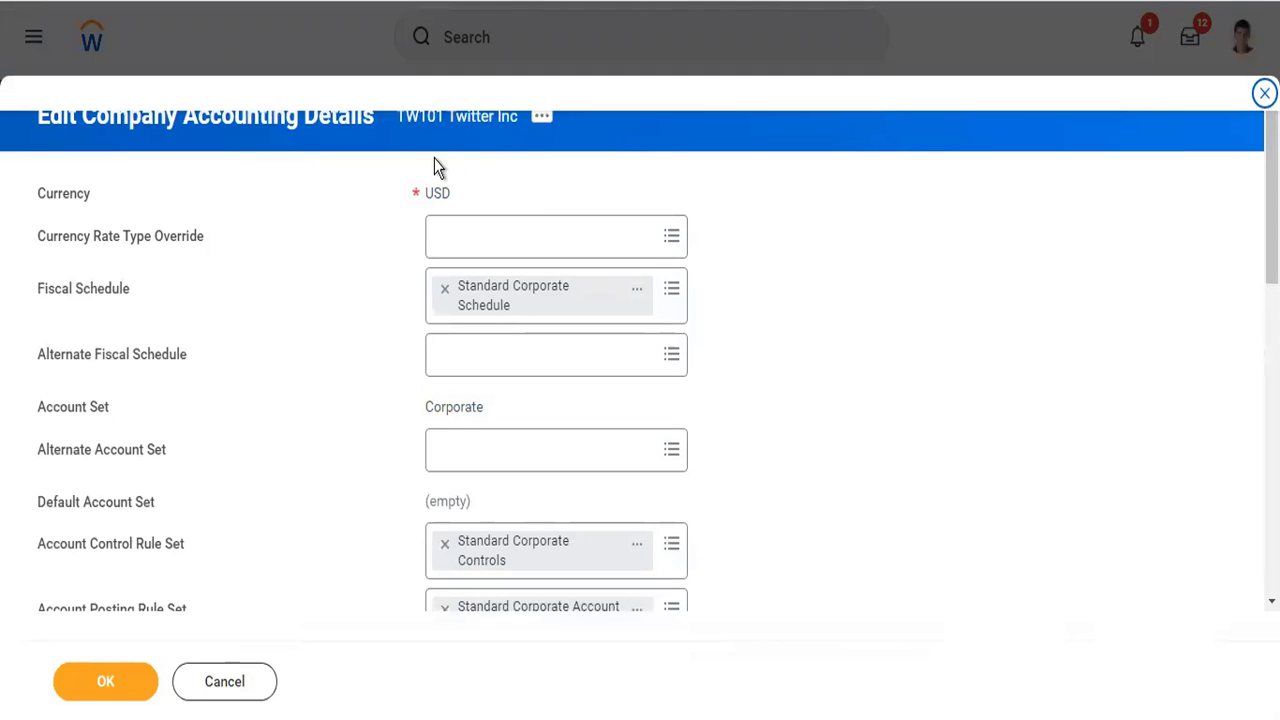
- Clear the account control rule set and select Standard Corporate Controls for it again
{"action": "mouse_move", "coordinate": [476, 195]}
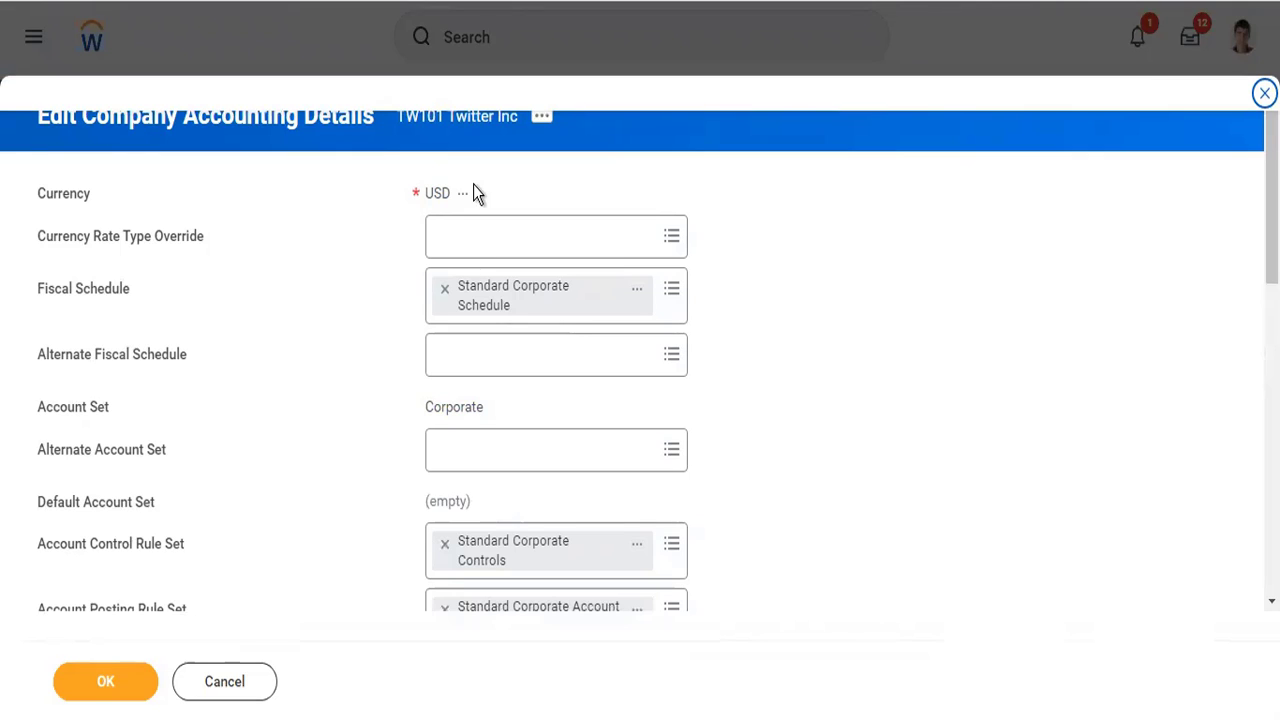
{"action": "left_click", "coordinate": [446, 545]}
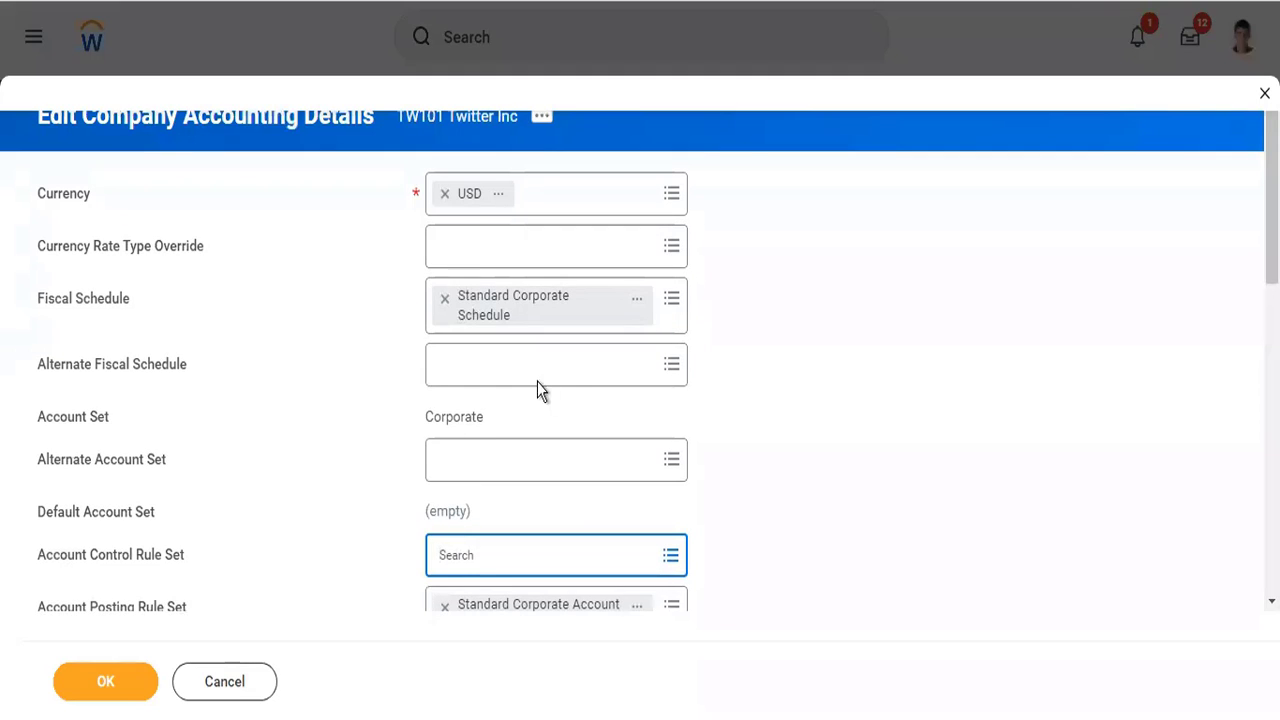
{"action": "left_click", "coordinate": [513, 558]}
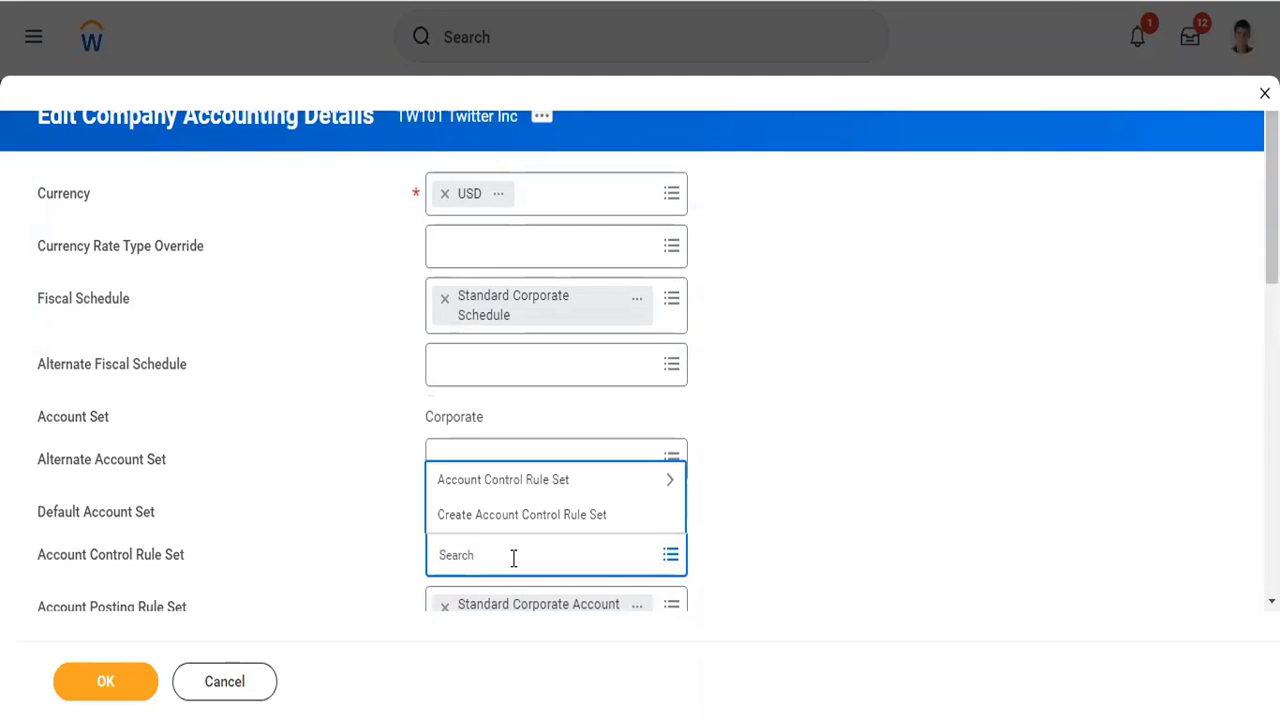
{"action": "left_click", "coordinate": [520, 485]}
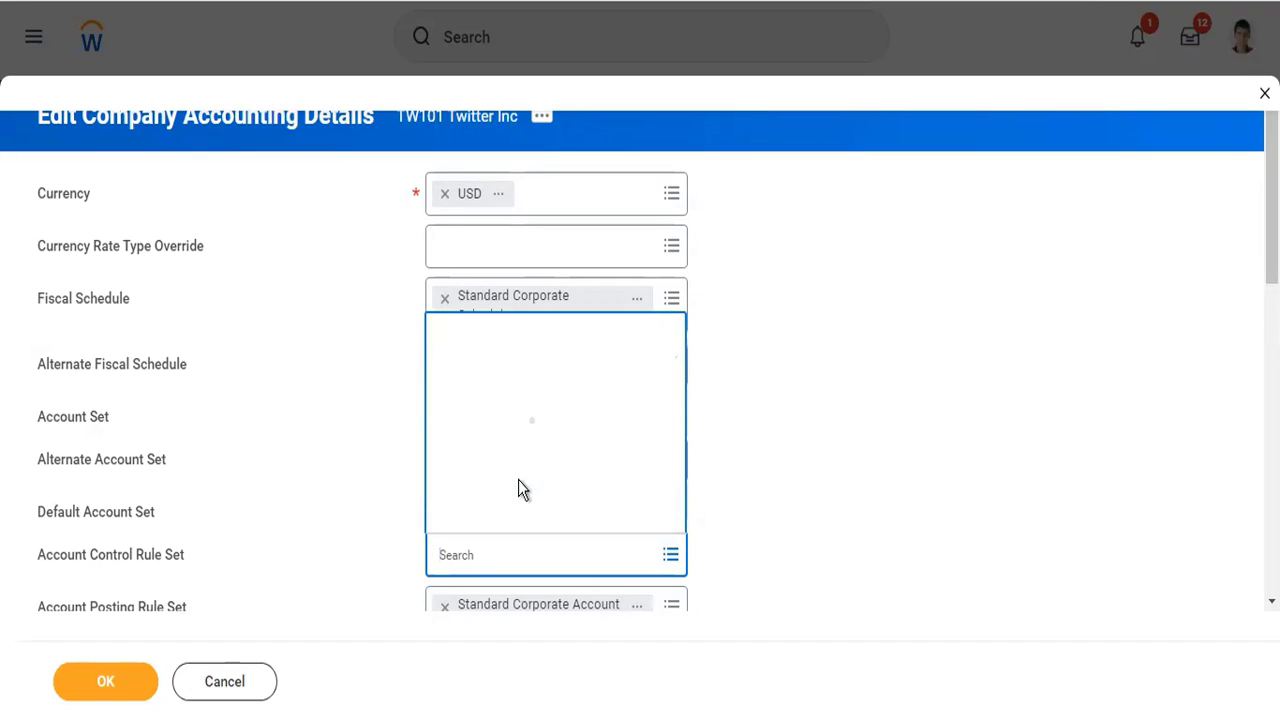
{"action": "left_click", "coordinate": [522, 518]}
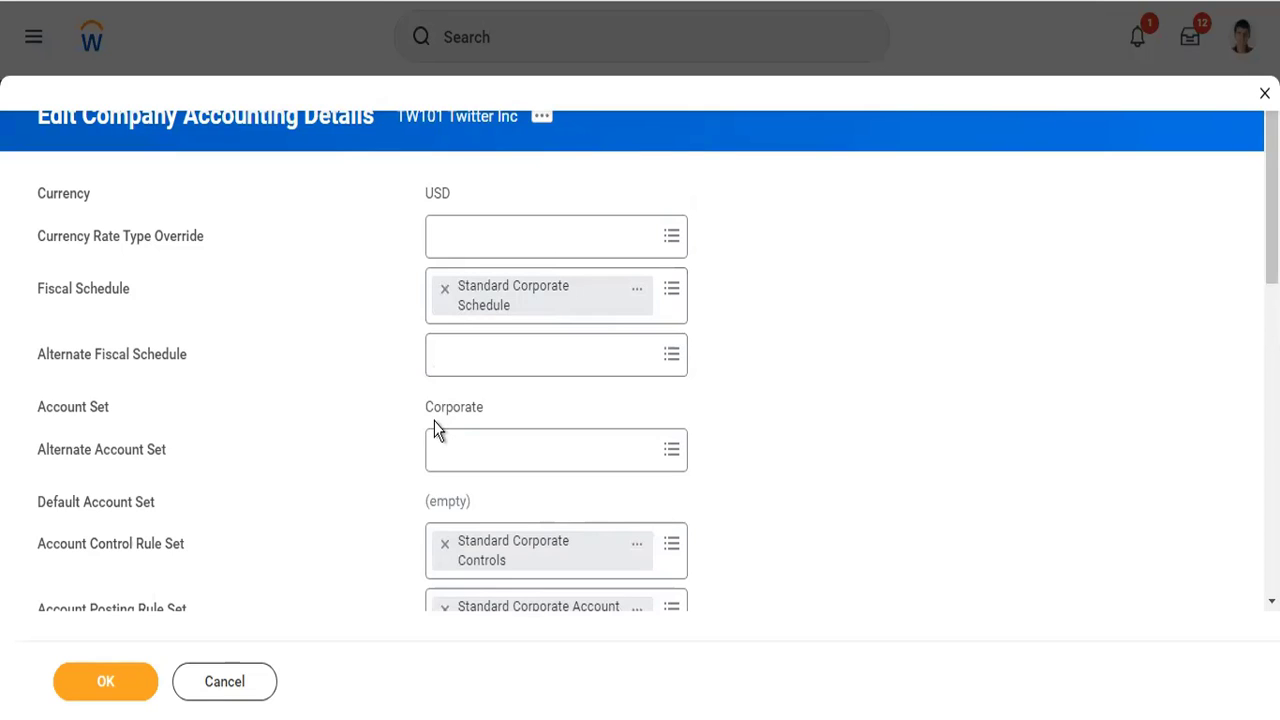
- Open the Standard Corporate Controls rule set in a new tab and examine its general threshold and ledger account approval thresholds
{"action": "scroll", "coordinate": [704, 513], "scroll_direction": "down", "scroll_amount": 3}
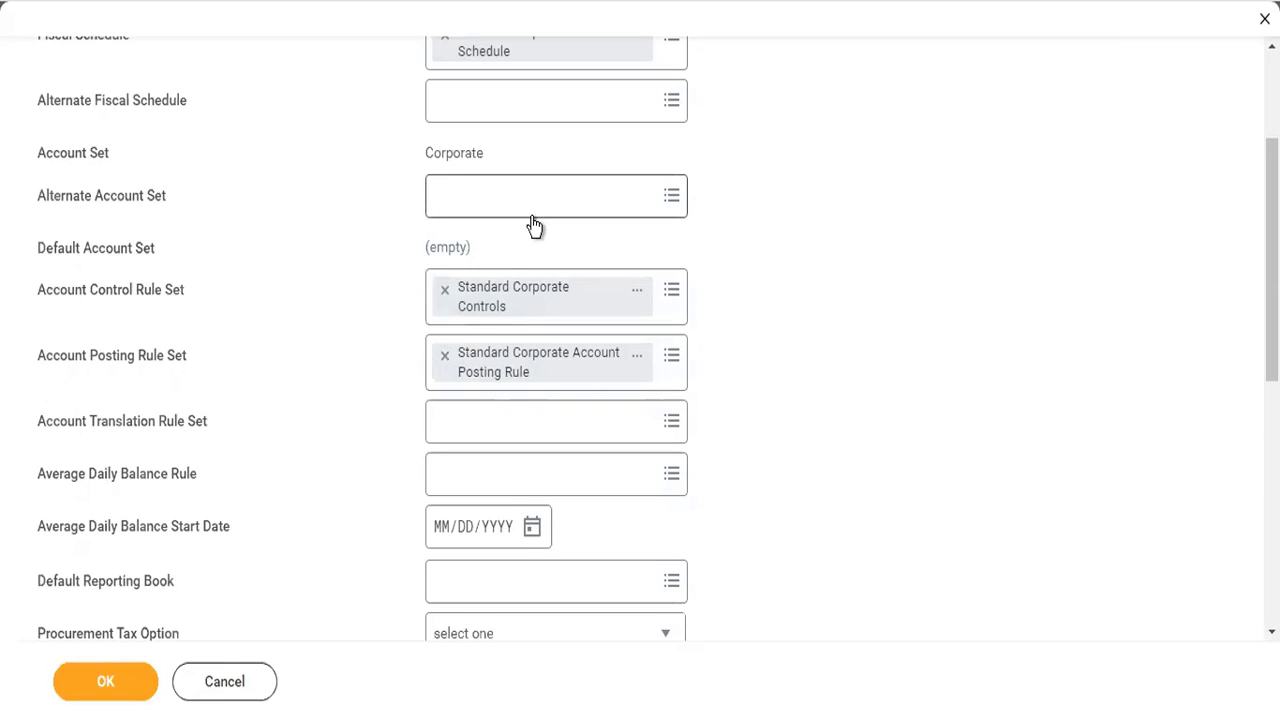
{"action": "right_click", "coordinate": [519, 314]}
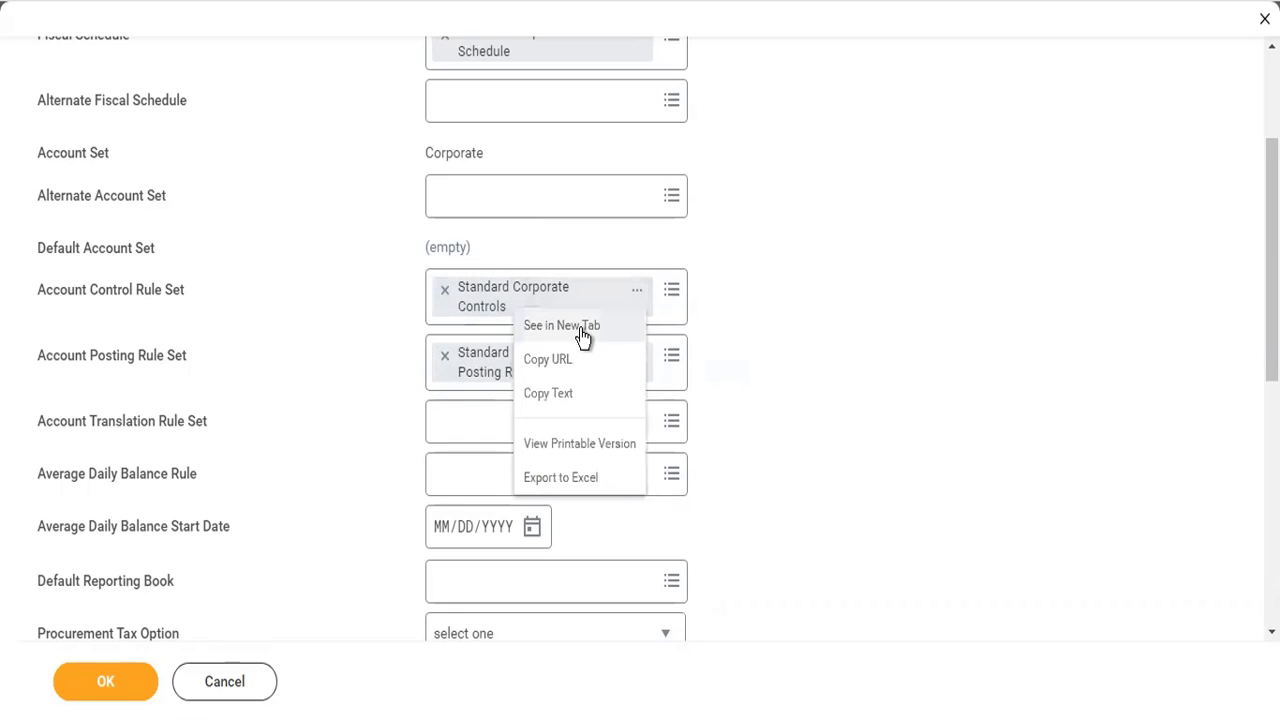
{"action": "left_click", "coordinate": [581, 331]}
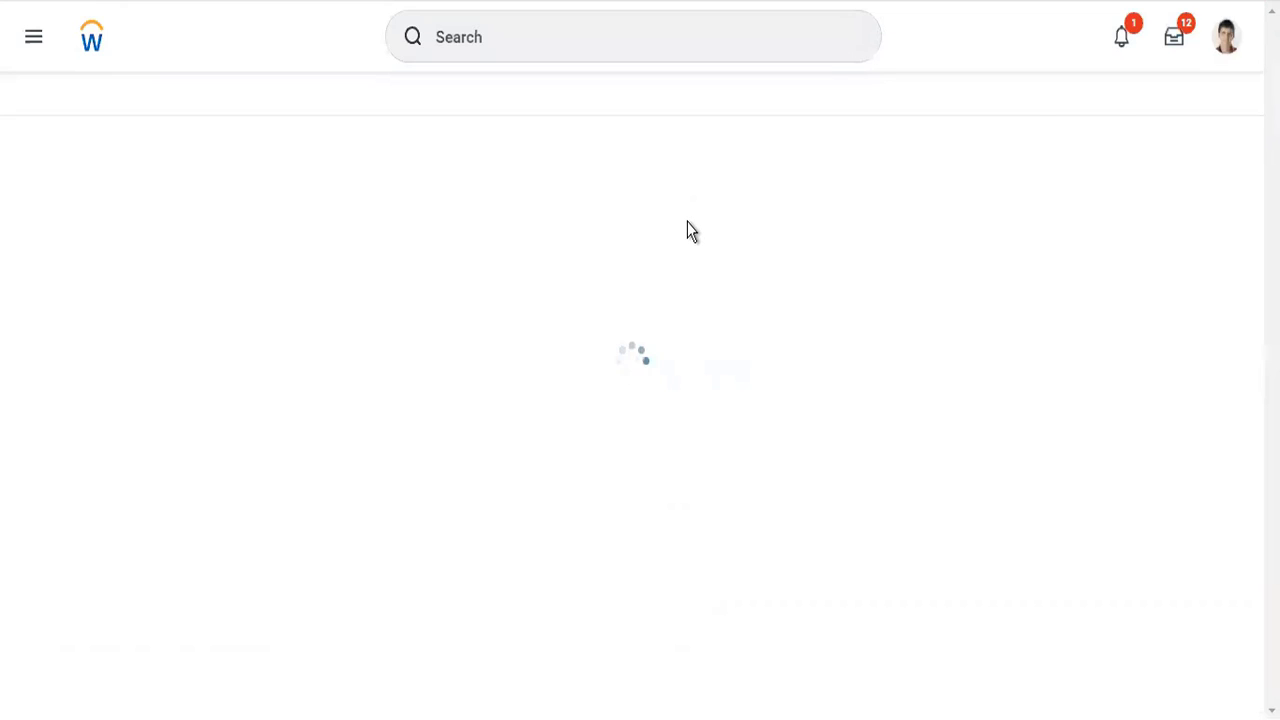
{"action": "scroll", "coordinate": [680, 183], "scroll_direction": "down", "scroll_amount": 2}
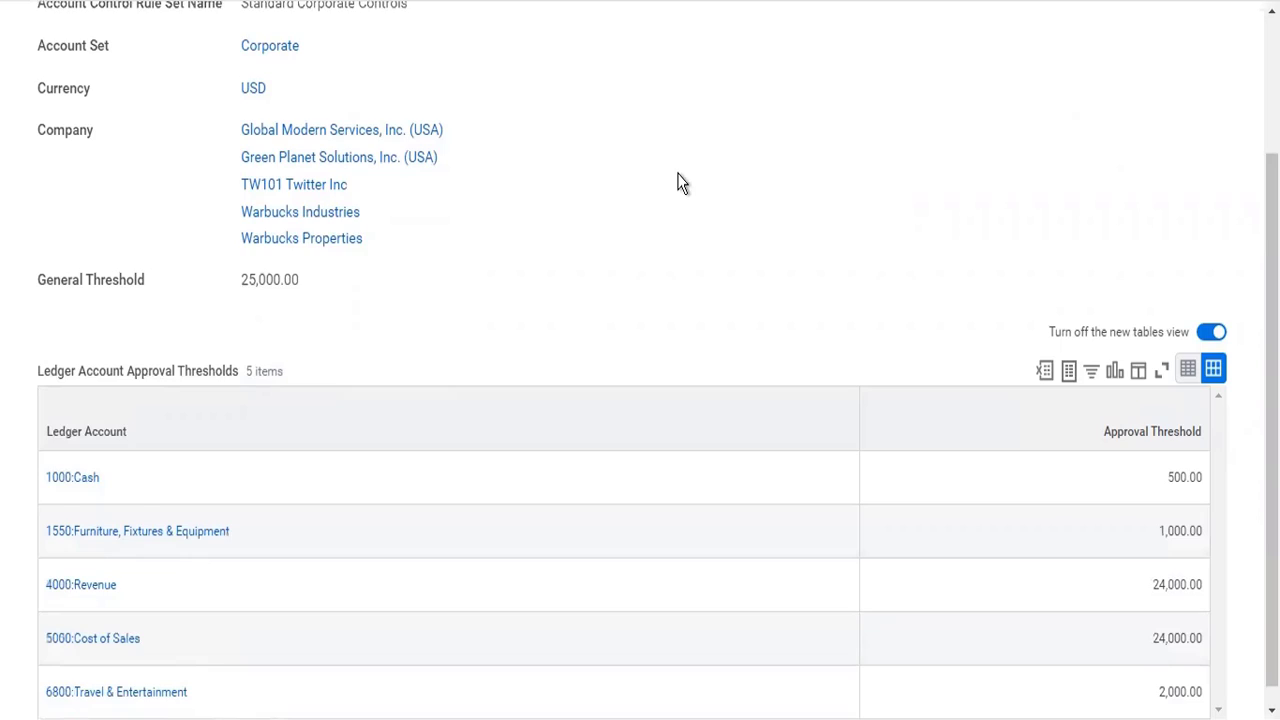
{"action": "scroll", "coordinate": [680, 183], "scroll_direction": "up", "scroll_amount": 2}
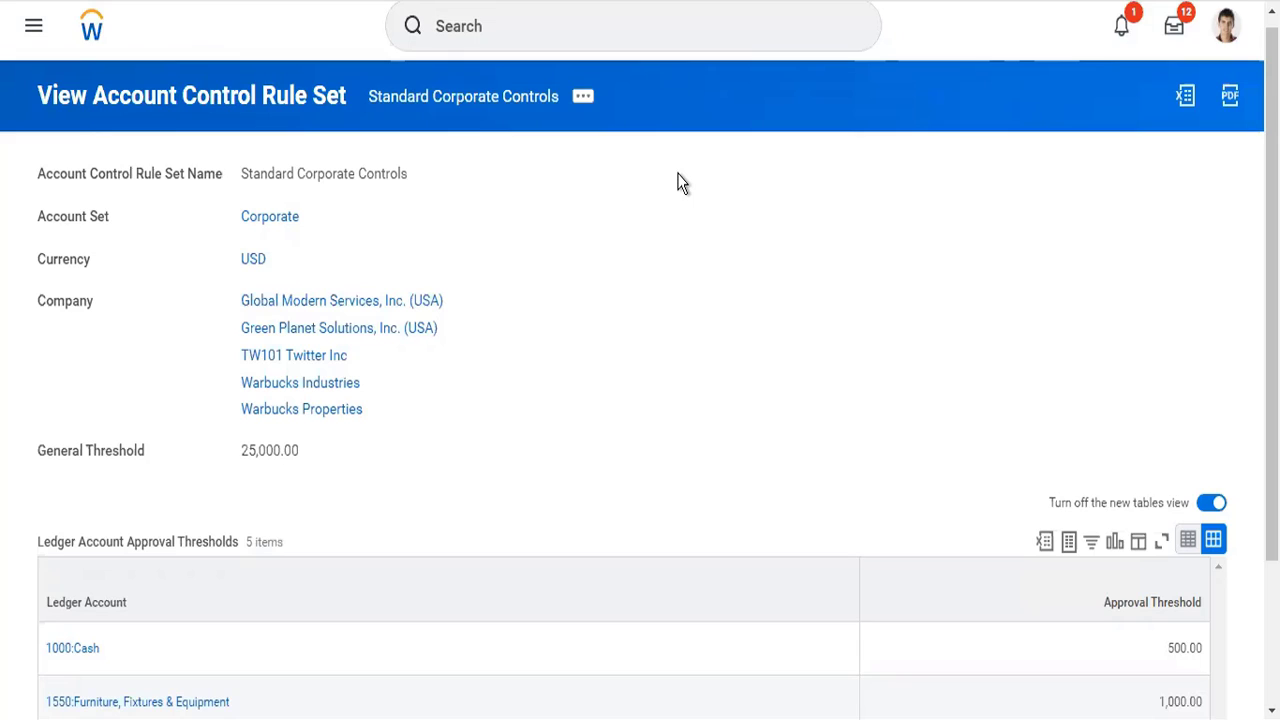
{"action": "scroll", "coordinate": [509, 403], "scroll_direction": "down", "scroll_amount": 2}
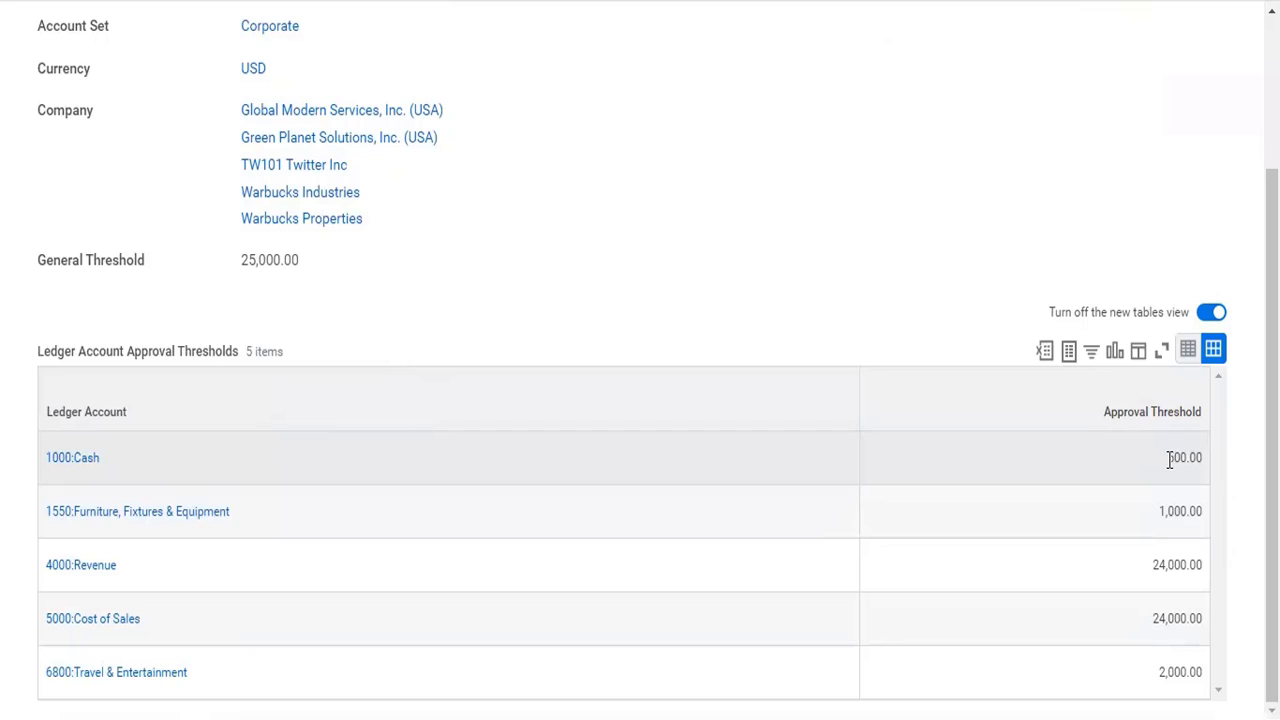
{"action": "right_click", "coordinate": [1204, 460]}
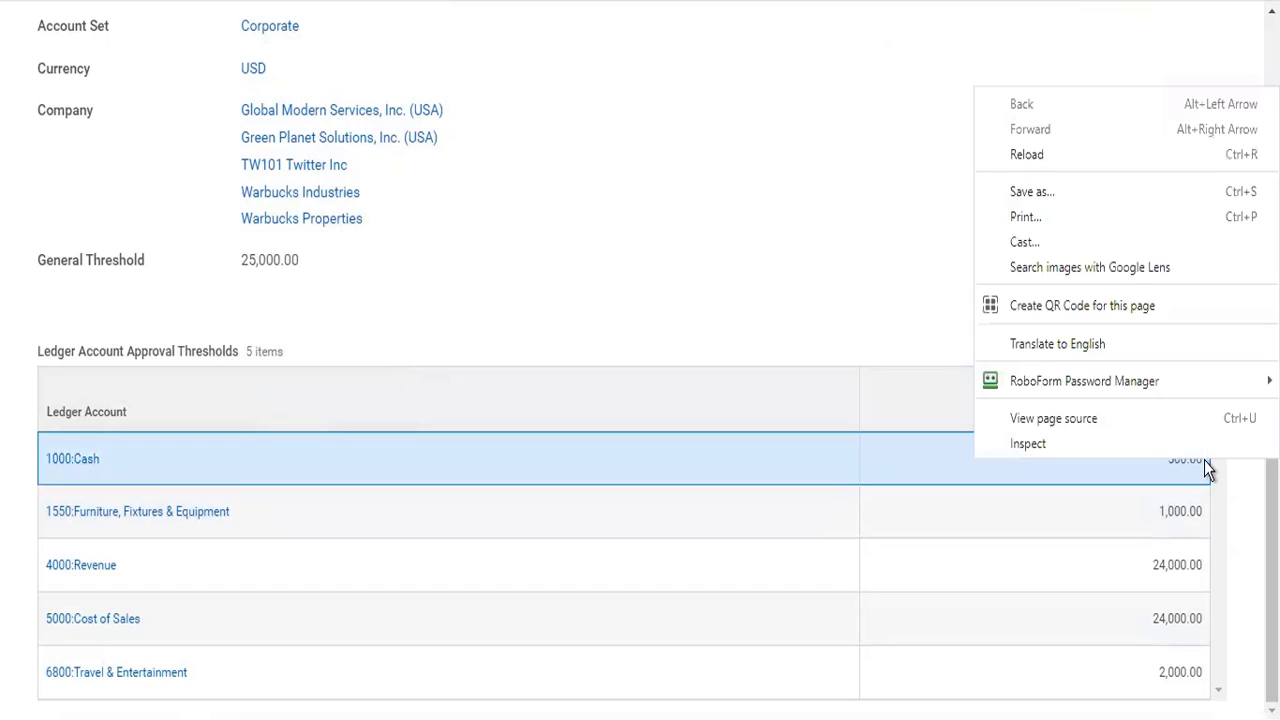
{"action": "left_click", "coordinate": [814, 287]}
{"action": "mouse_move", "coordinate": [101, 462]}
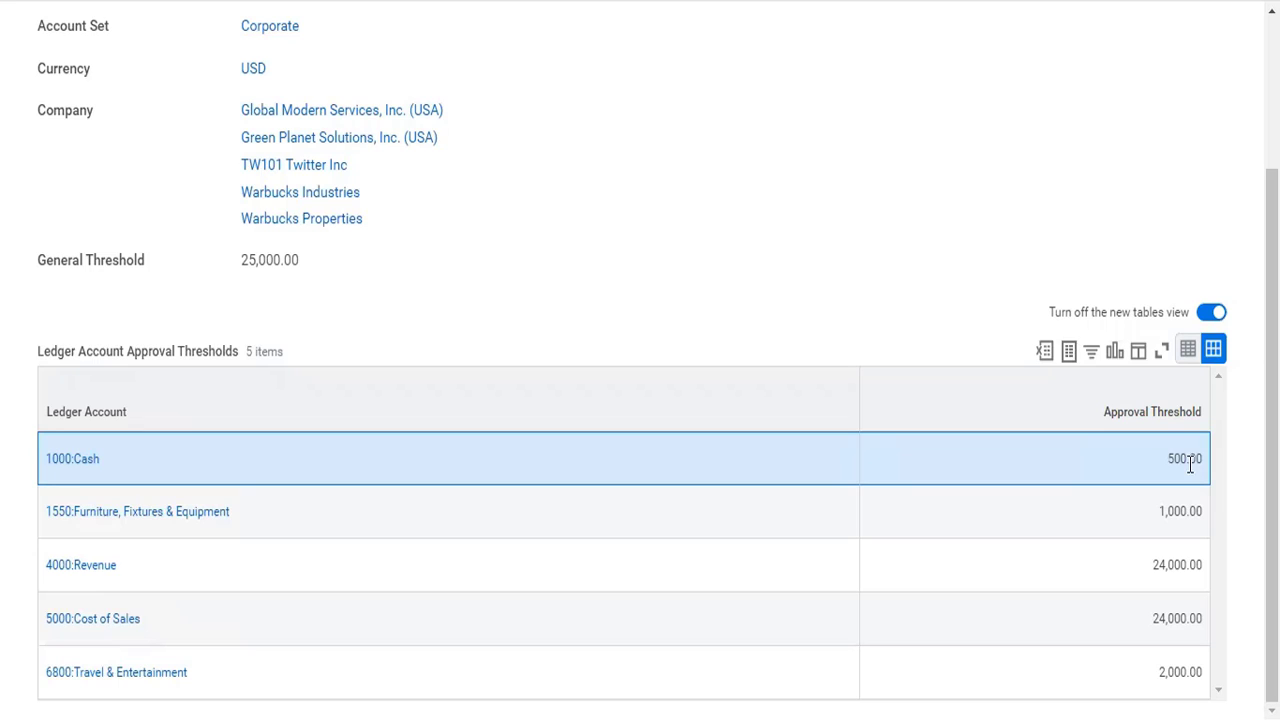
- Find the Create Account Control Rule Set task with the search "cr acc contr" and open it
{"action": "scroll", "coordinate": [1190, 465], "scroll_direction": "up", "scroll_amount": 3}
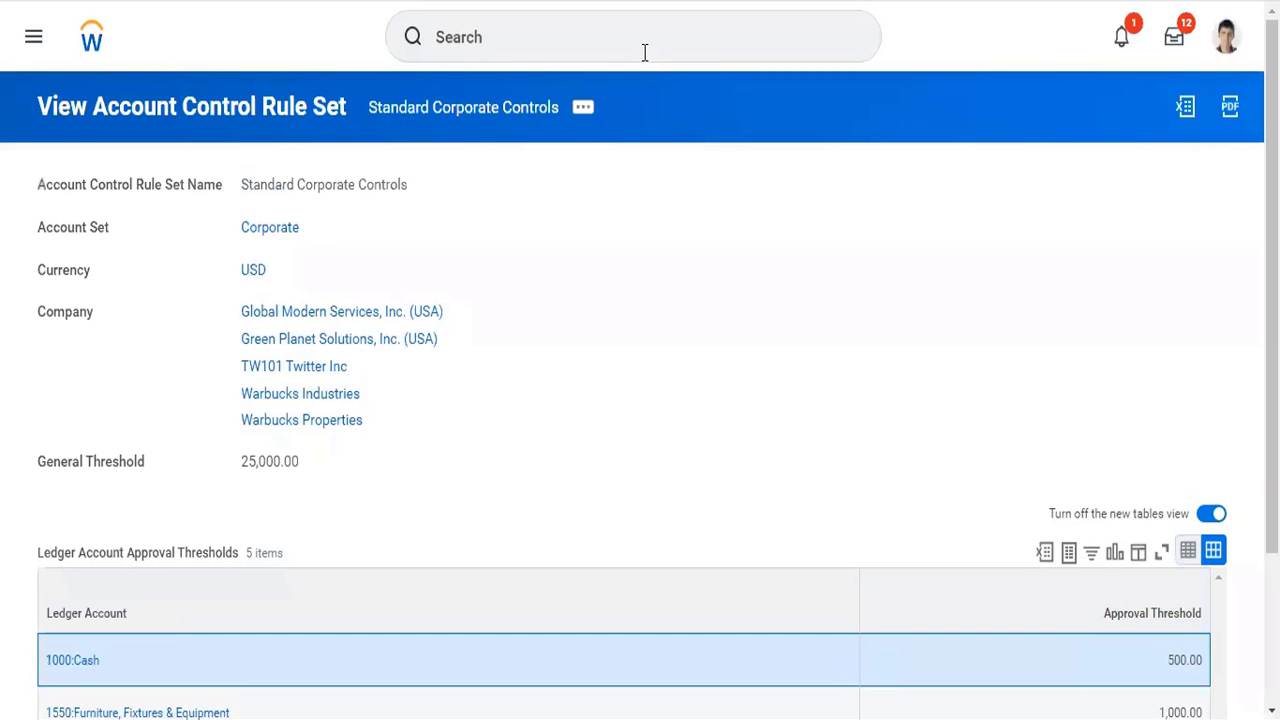
{"action": "left_click", "coordinate": [644, 50]}
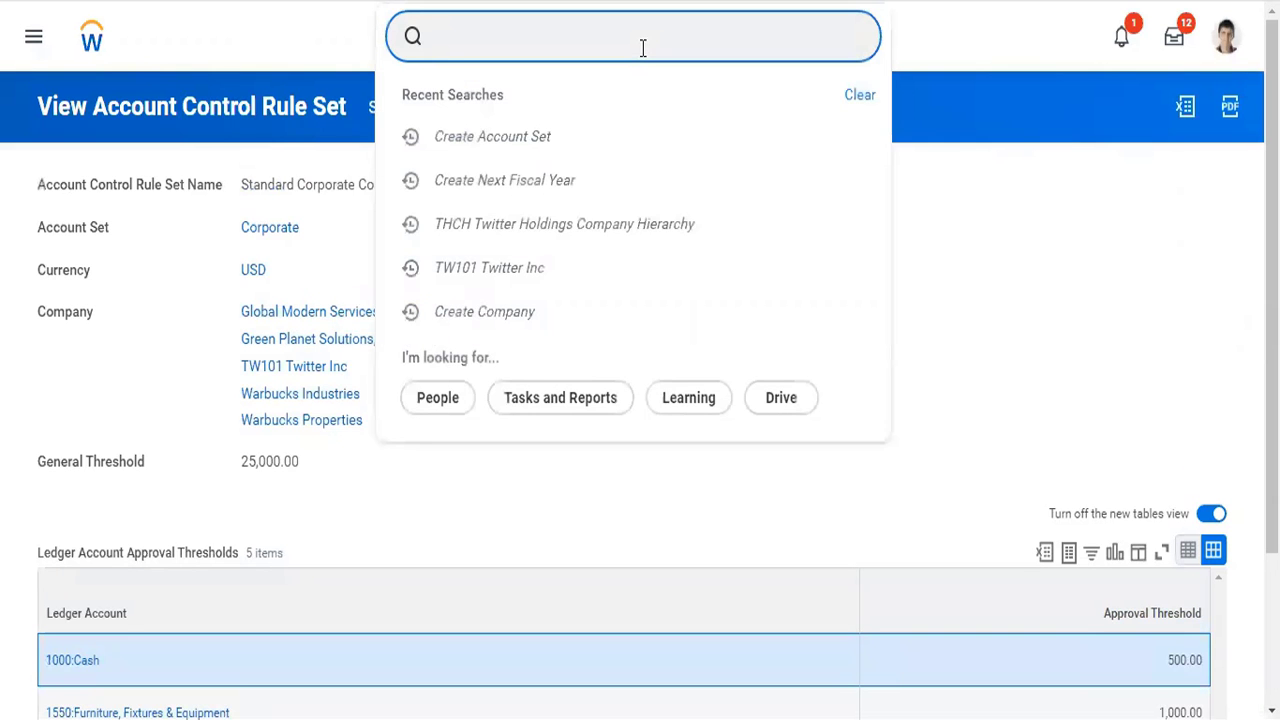
{"action": "type", "text": "cr acc contr"}
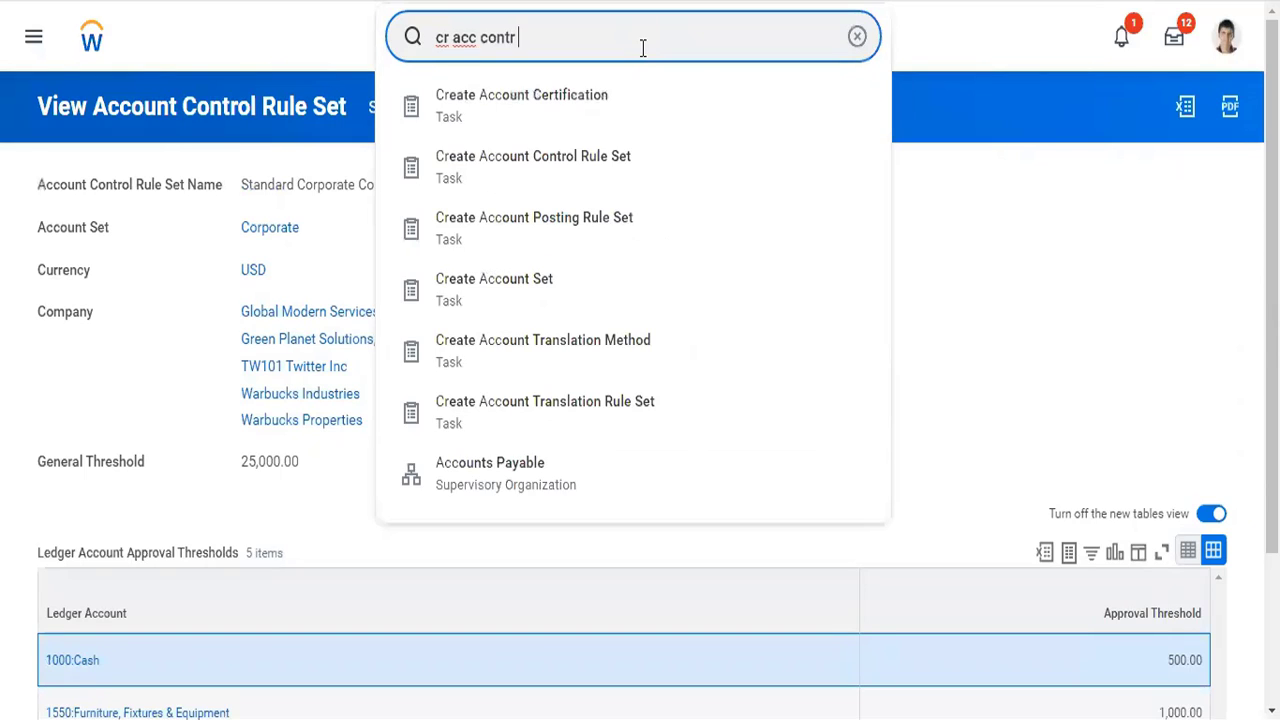
{"action": "key", "text": "Down"}
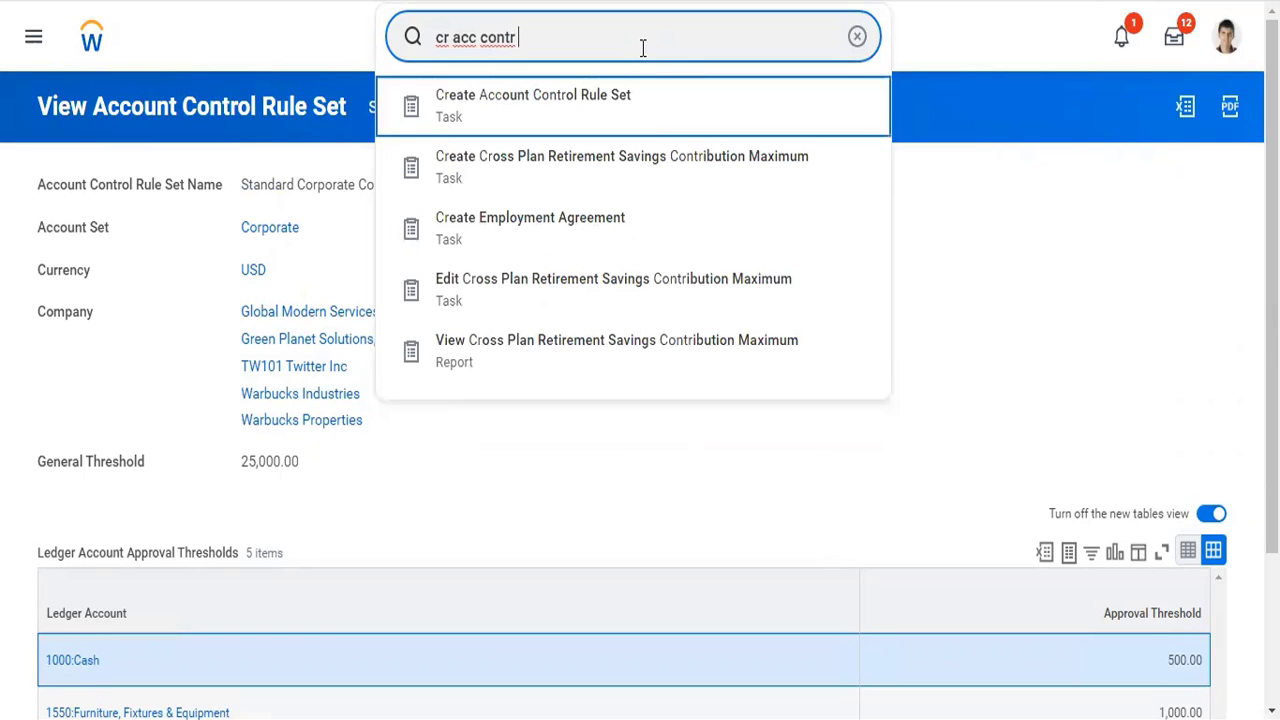
{"action": "key", "text": "Return"}
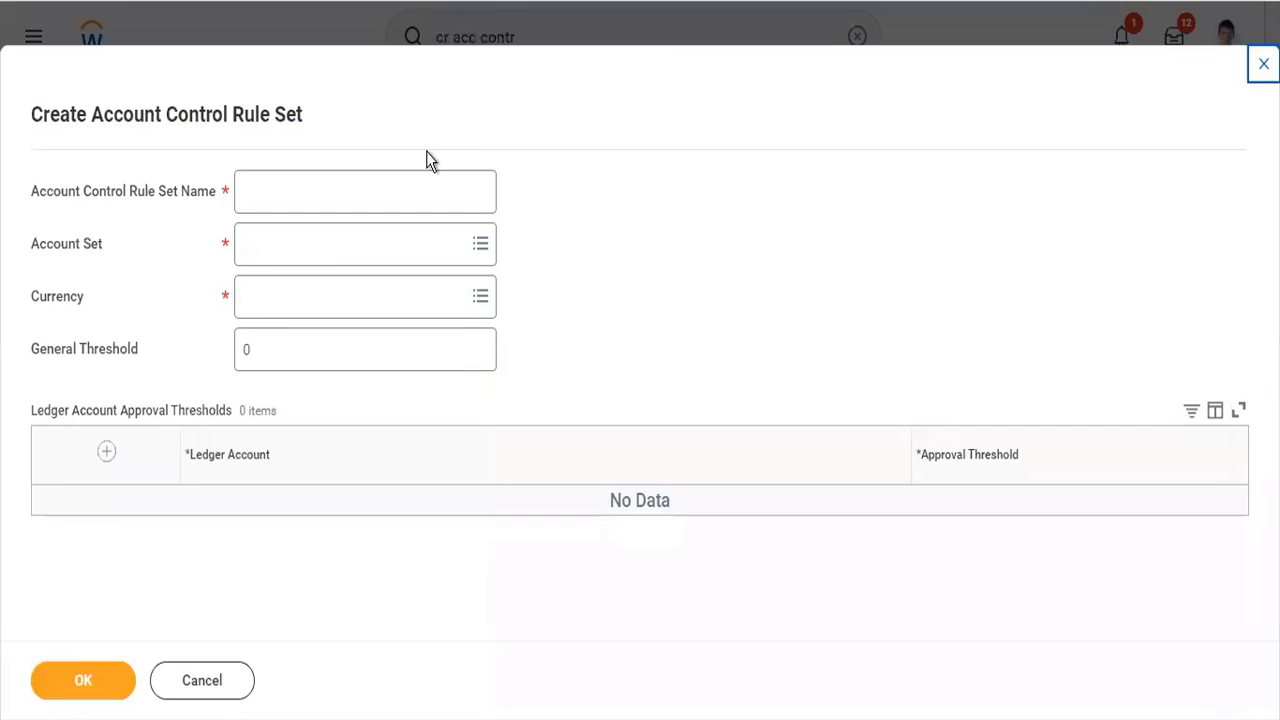
- Add a blank ledger account approval threshold row, check the Account Set choices, and close the browser tab without saving
{"action": "left_click", "coordinate": [109, 452]}
{"action": "left_click", "coordinate": [279, 249]}
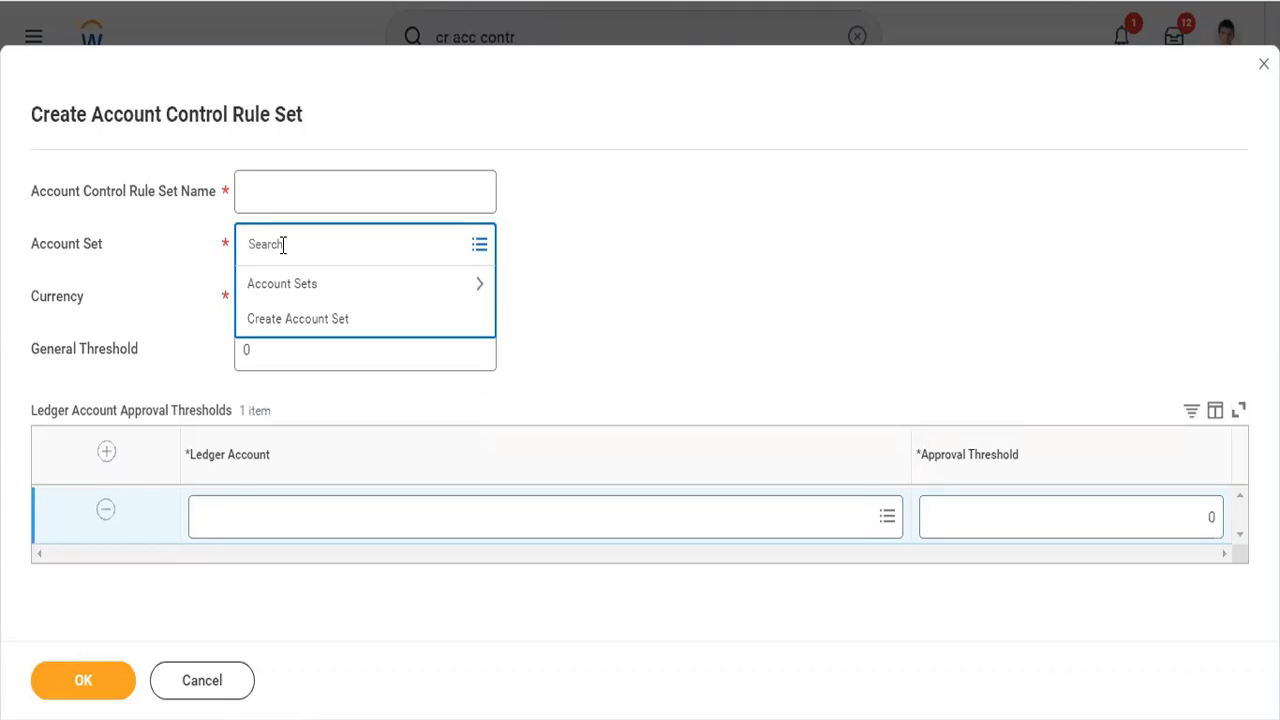
{"action": "left_click", "coordinate": [627, 296]}
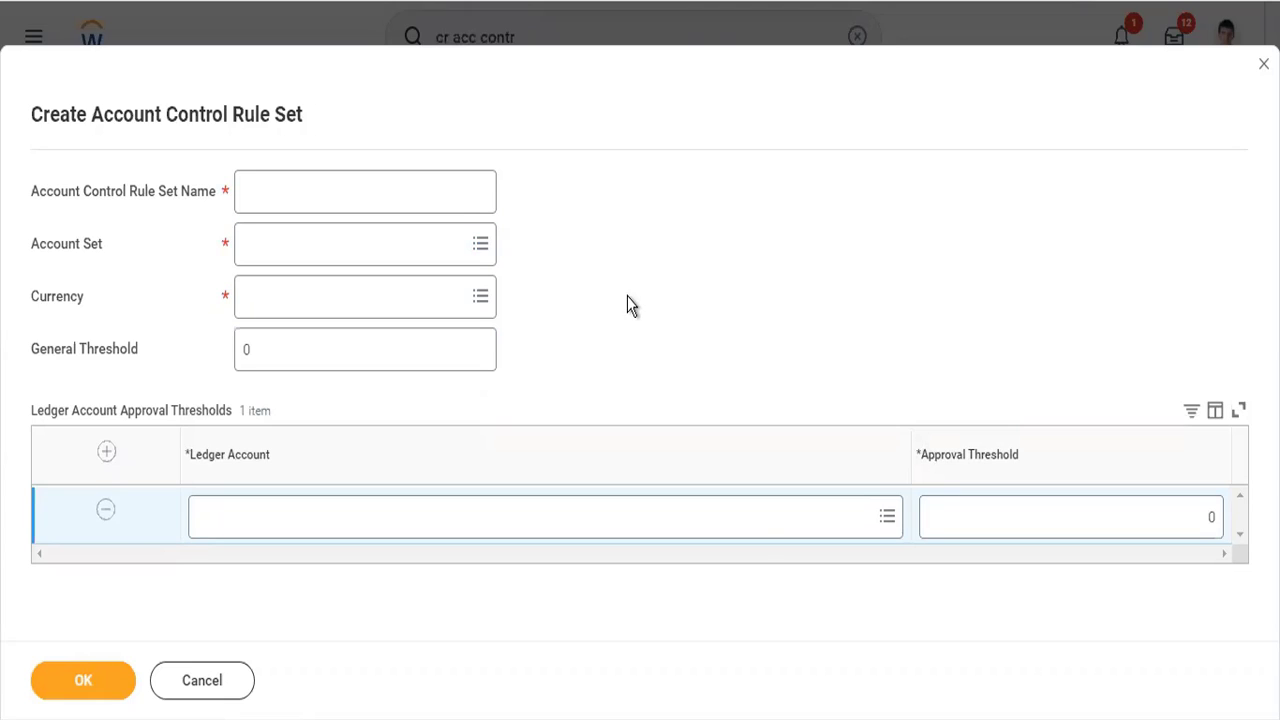
{"action": "left_click", "coordinate": [941, 513]}
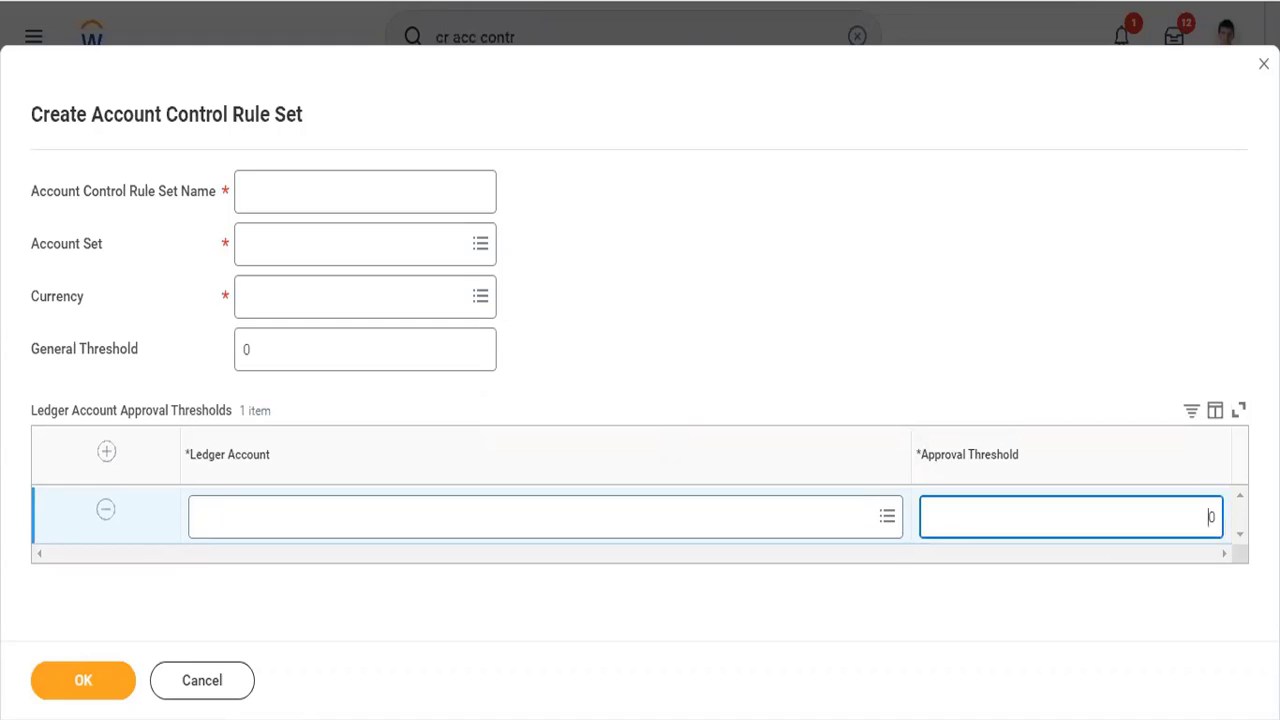
{"action": "right_click", "coordinate": [722, 1]}
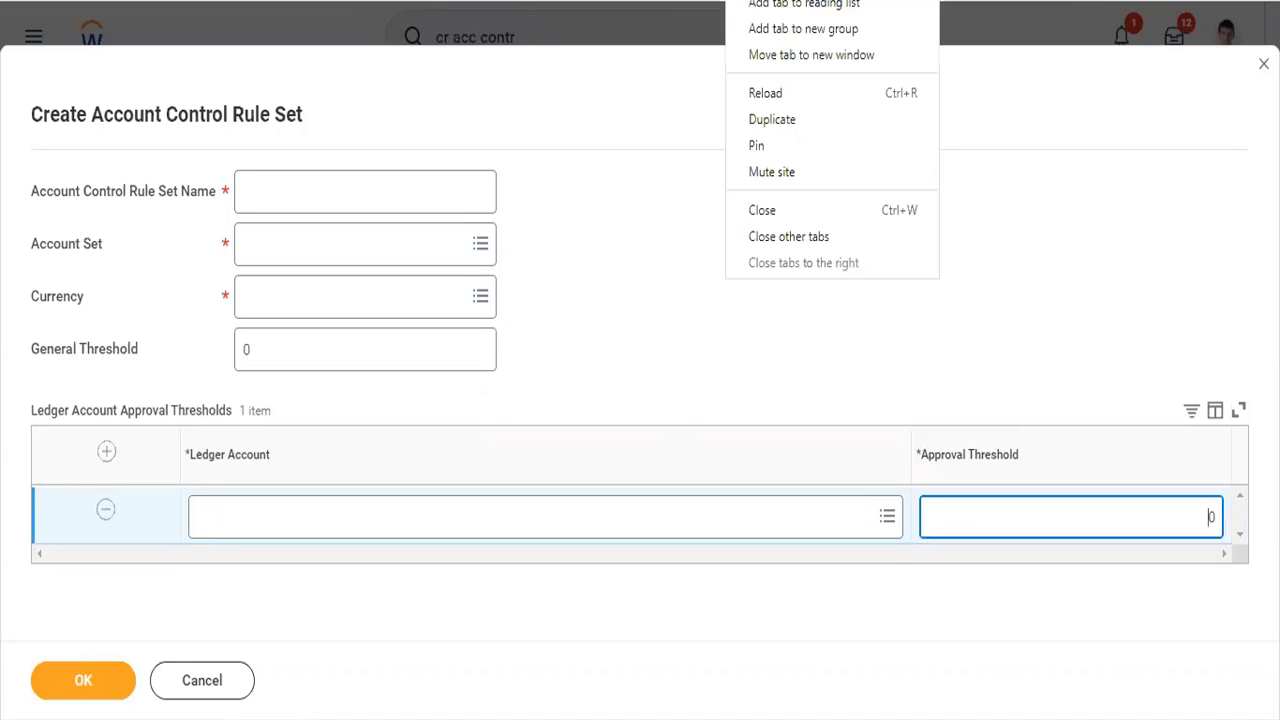
{"action": "left_click", "coordinate": [789, 208]}
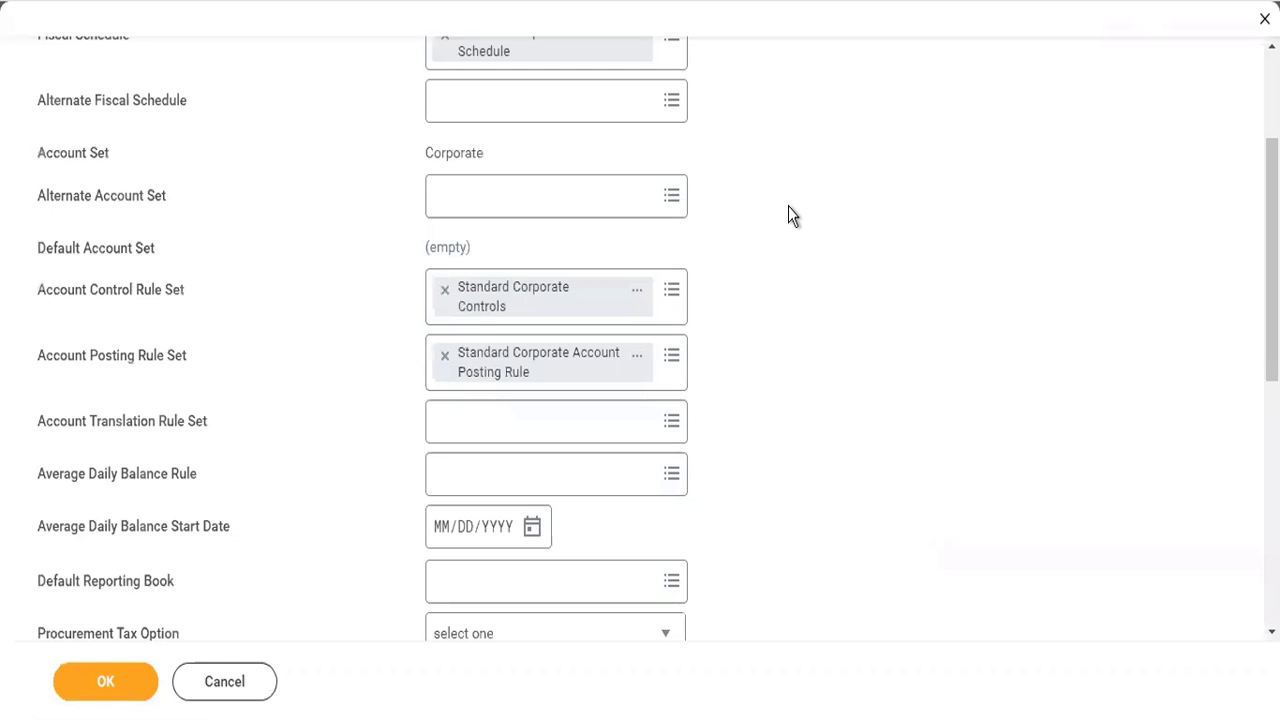
- Open the Standard Corporate Account Posting Rule set in a new tab and decline restoring the last session
{"action": "scroll", "coordinate": [788, 210], "scroll_direction": "down", "scroll_amount": 2}
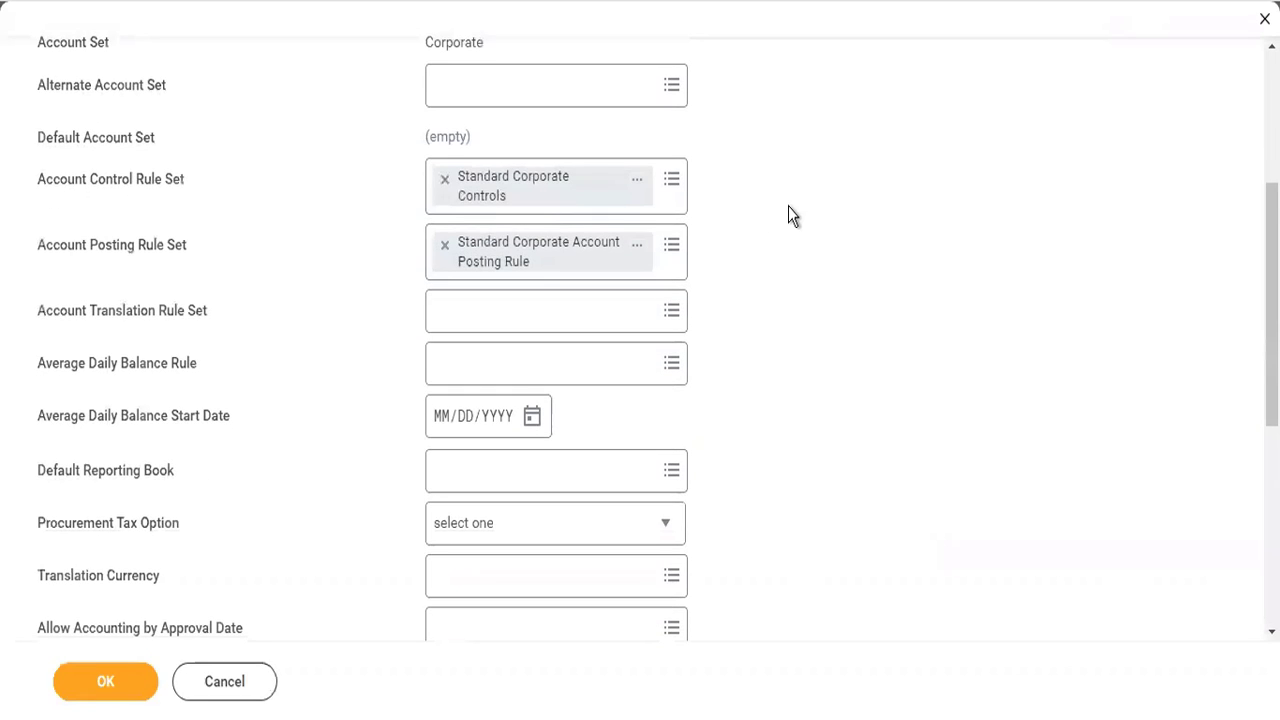
{"action": "right_click", "coordinate": [481, 265]}
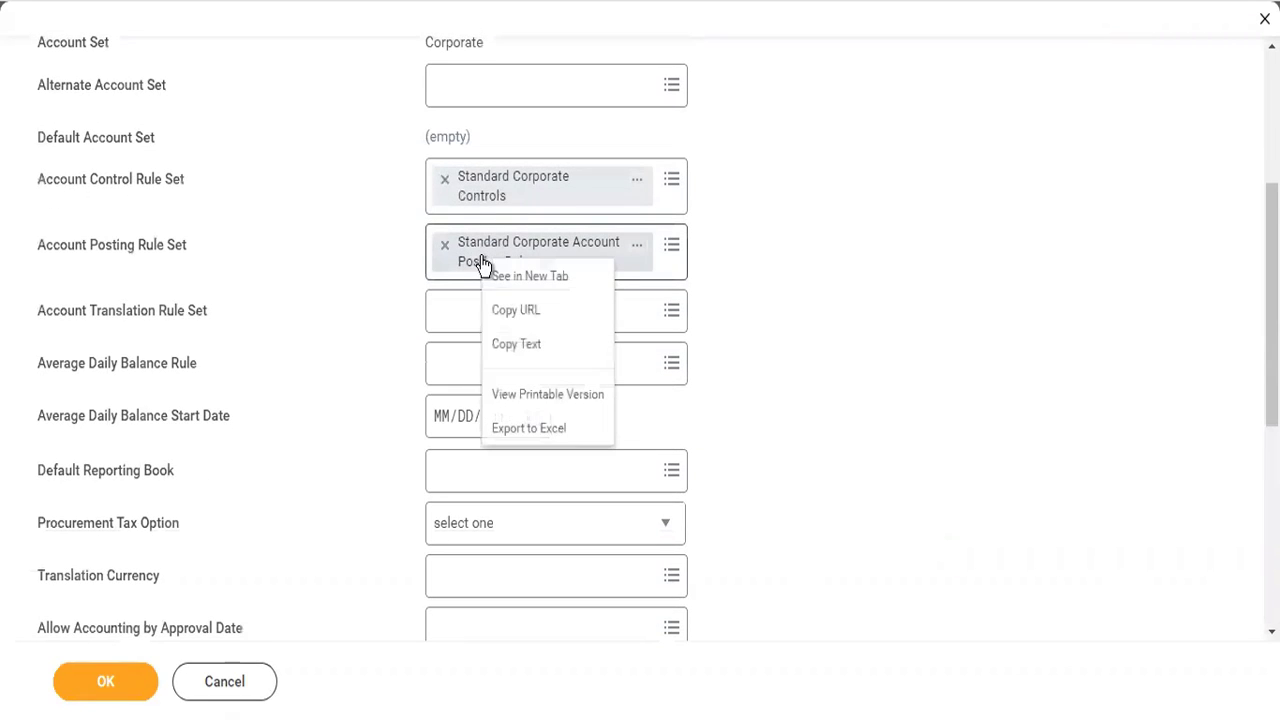
{"action": "left_click", "coordinate": [512, 278]}
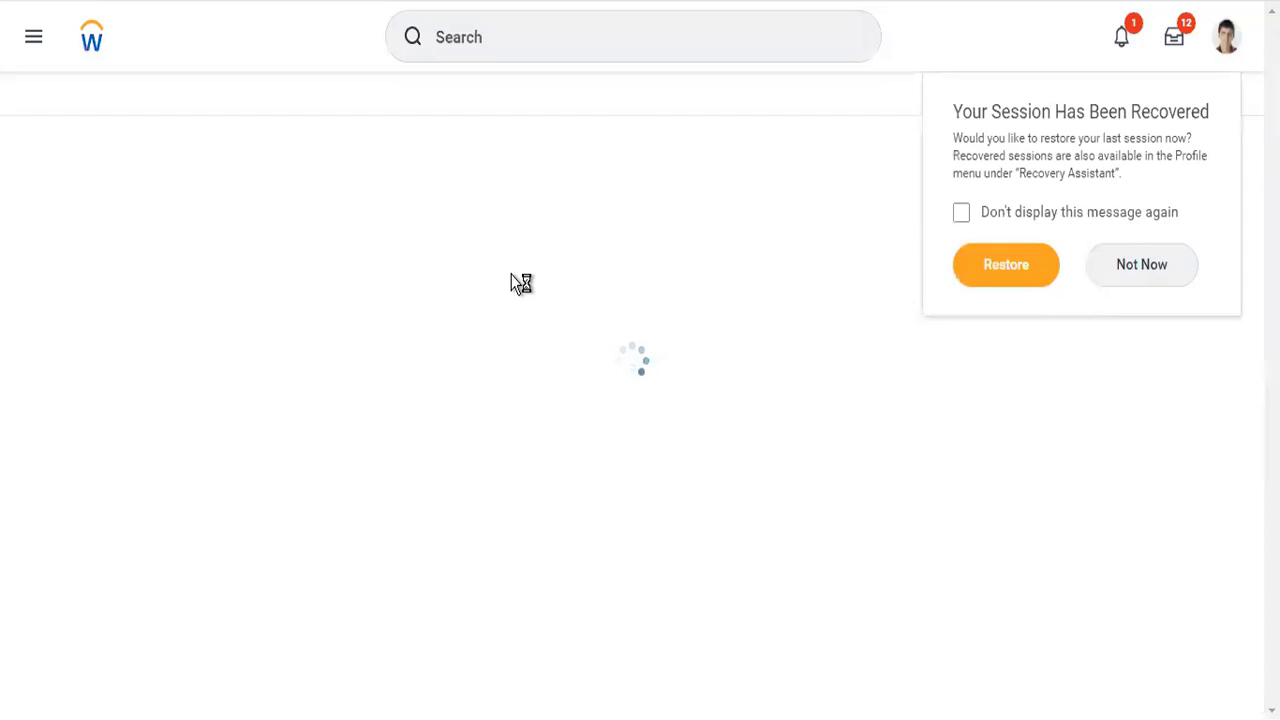
{"action": "left_click", "coordinate": [1138, 268]}
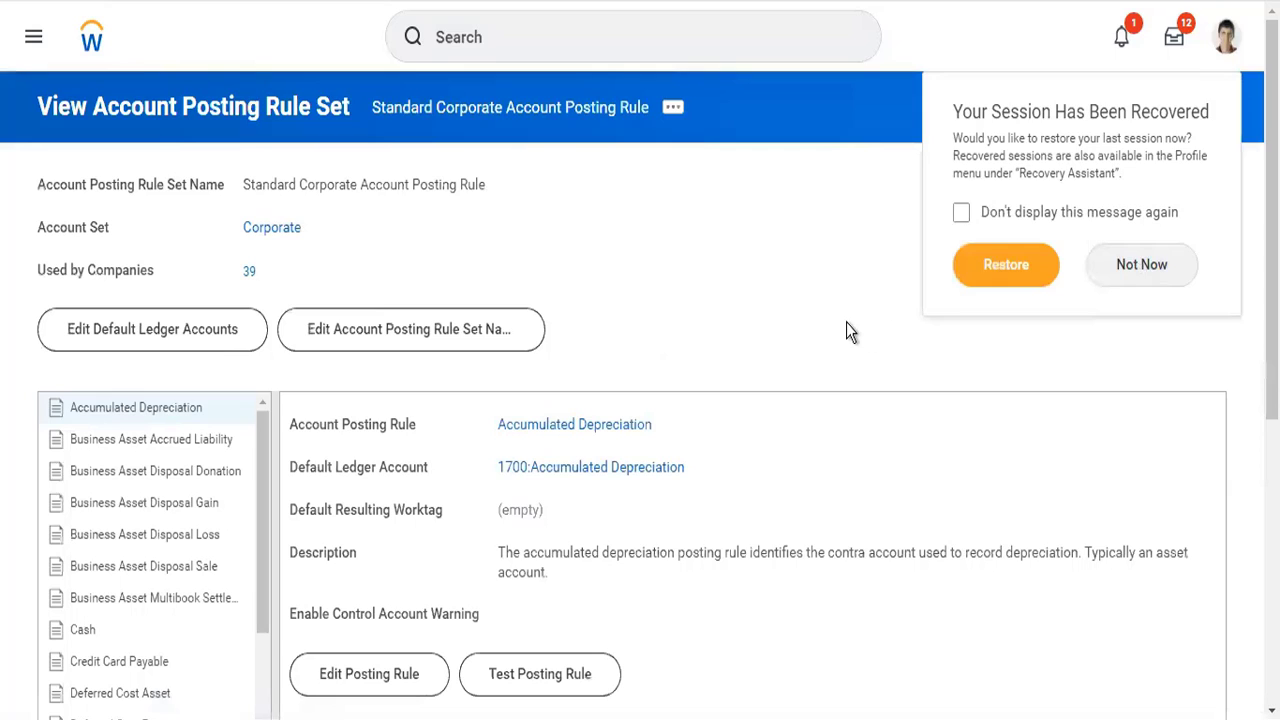
- Examine the default ledger accounts and conditions of the Cash, Payables, Pool Holding and Revenue posting rules
{"action": "scroll", "coordinate": [645, 290], "scroll_direction": "down", "scroll_amount": 3}
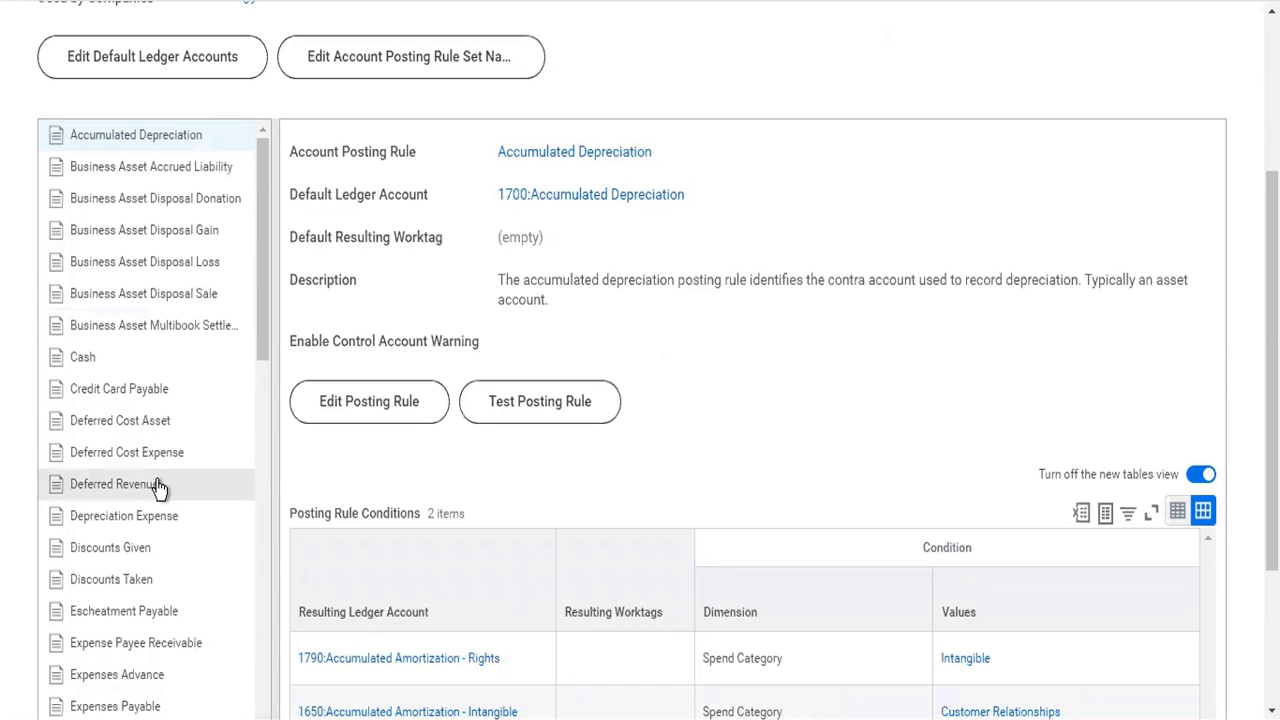
{"action": "left_click", "coordinate": [109, 370]}
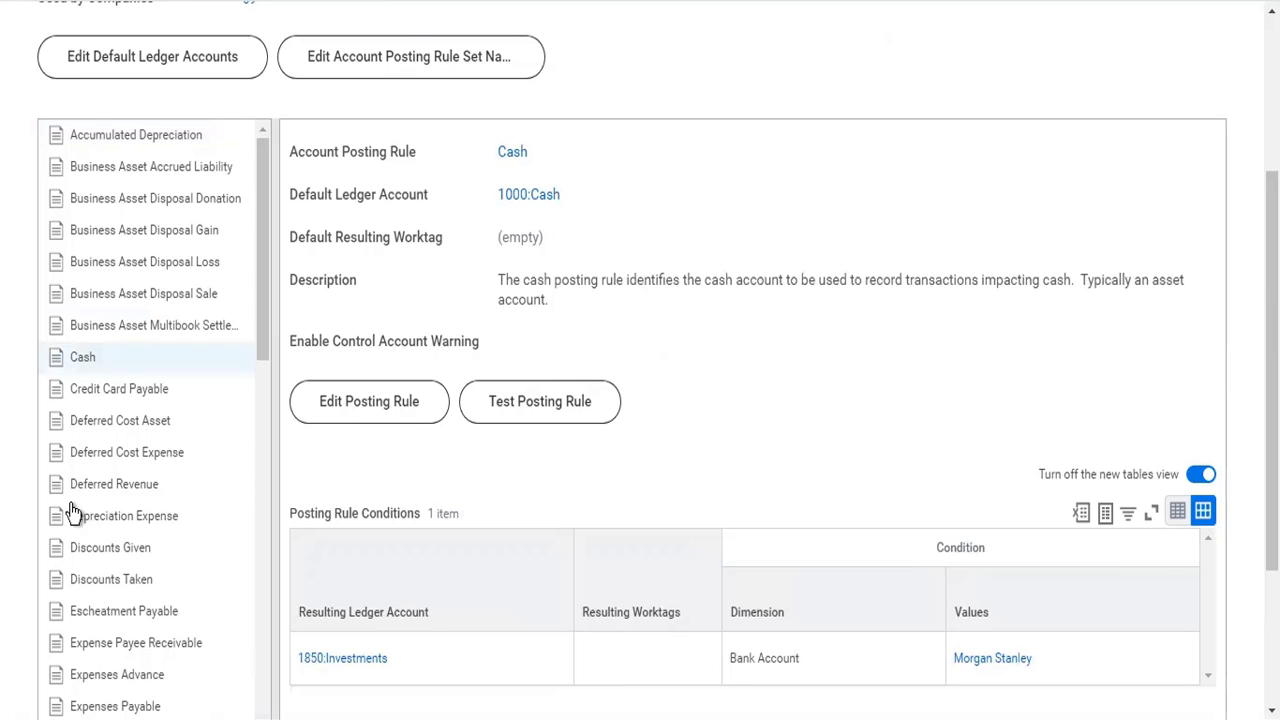
{"action": "scroll", "coordinate": [87, 508], "scroll_direction": "down", "scroll_amount": 4}
{"action": "scroll", "coordinate": [87, 508], "scroll_direction": "down", "scroll_amount": 5}
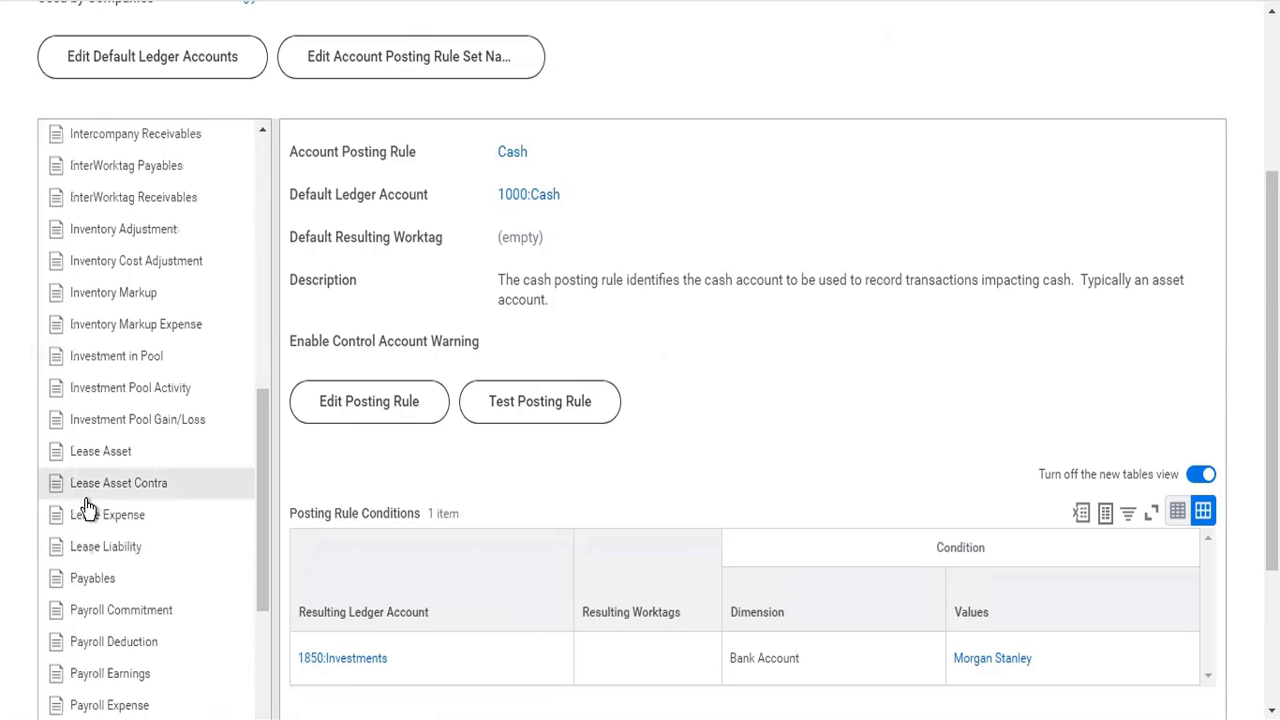
{"action": "scroll", "coordinate": [90, 508], "scroll_direction": "down", "scroll_amount": 2}
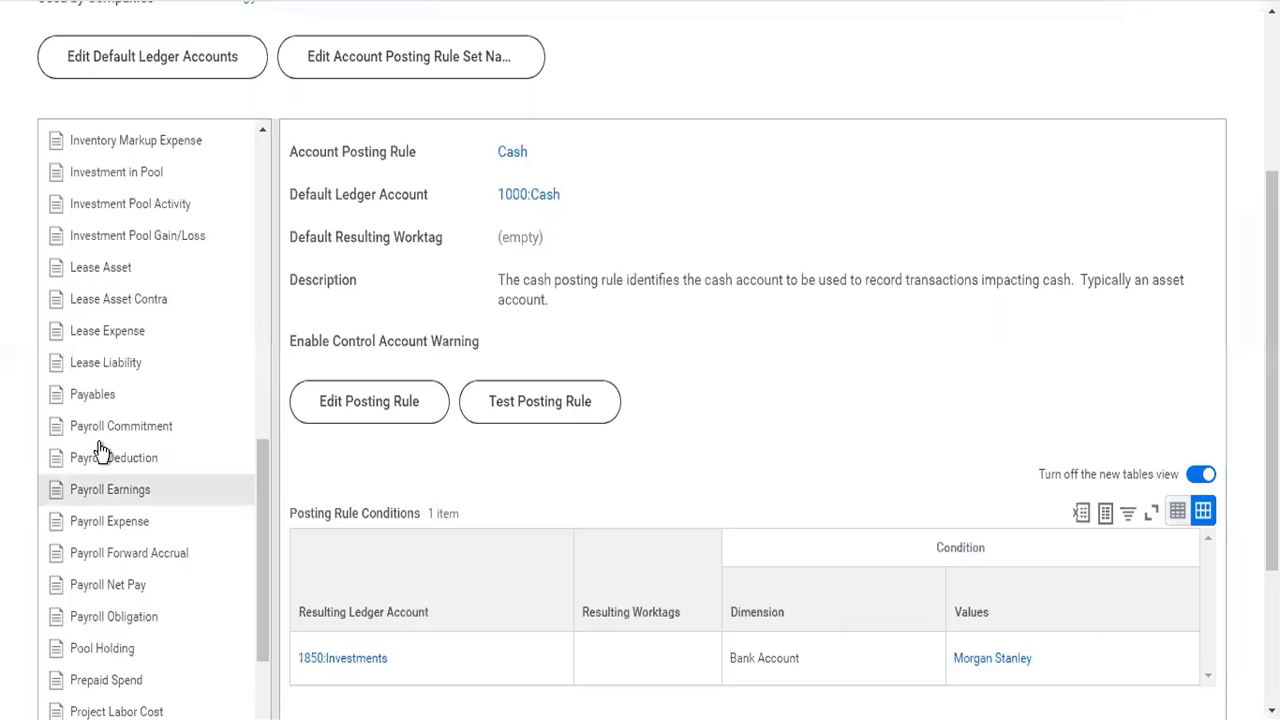
{"action": "left_click", "coordinate": [108, 402]}
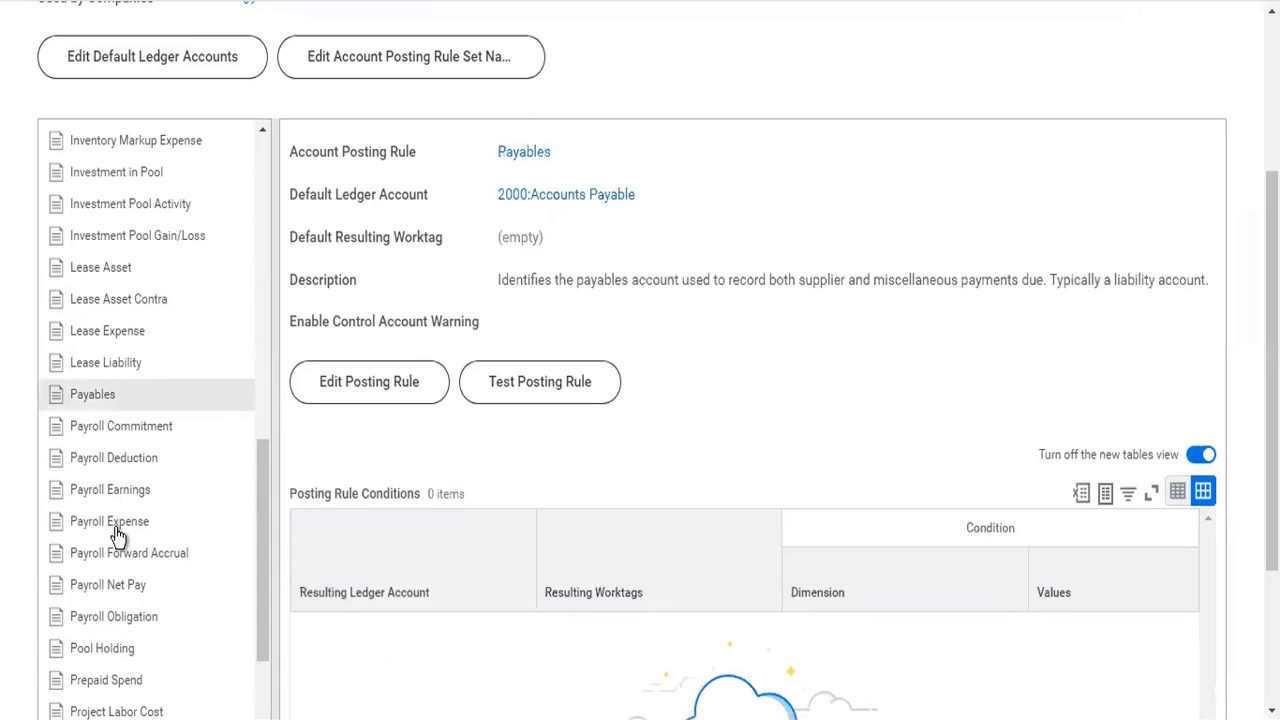
{"action": "left_click", "coordinate": [128, 648]}
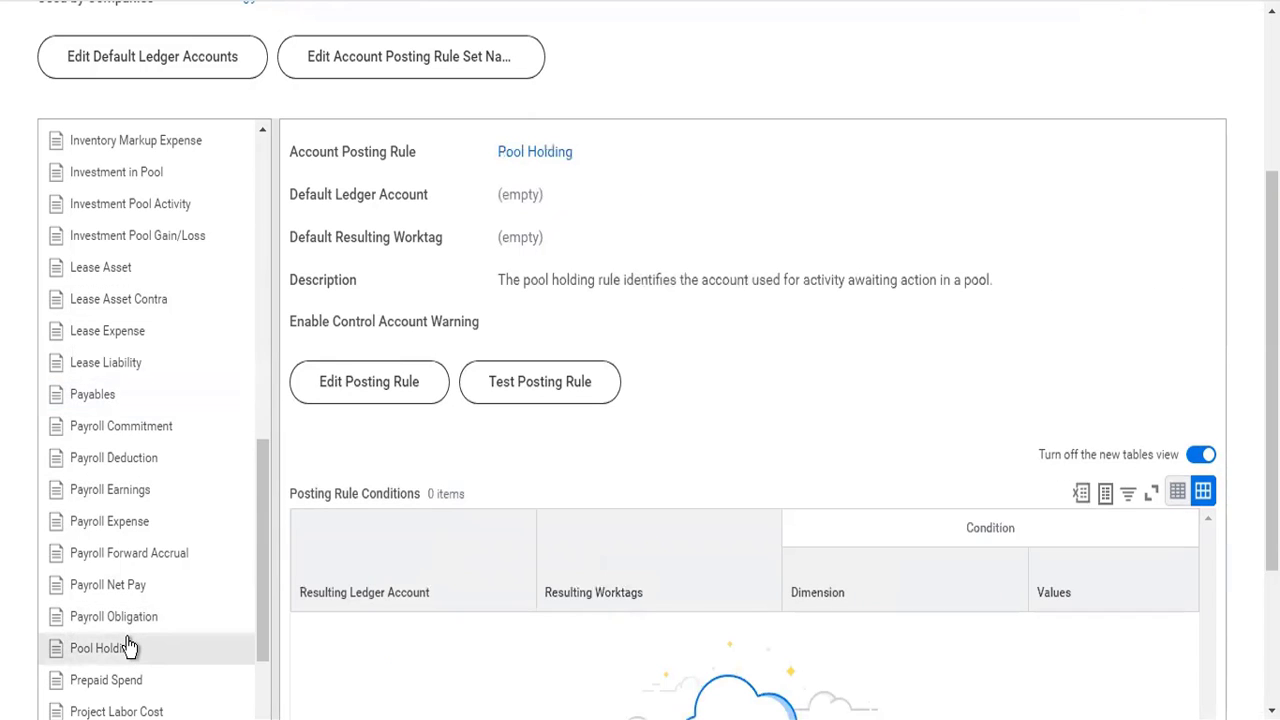
{"action": "scroll", "coordinate": [128, 648], "scroll_direction": "down", "scroll_amount": 4}
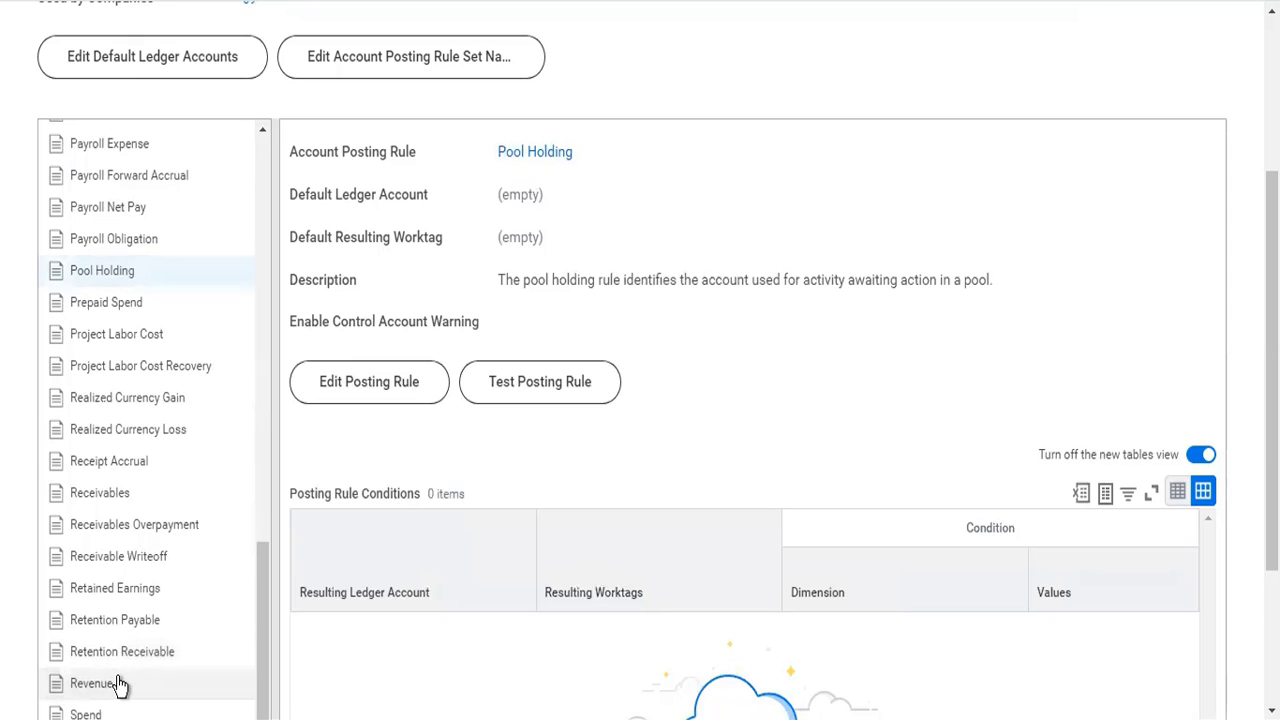
{"action": "left_click", "coordinate": [118, 683]}
{"action": "scroll", "coordinate": [120, 685], "scroll_direction": "down", "scroll_amount": 2}
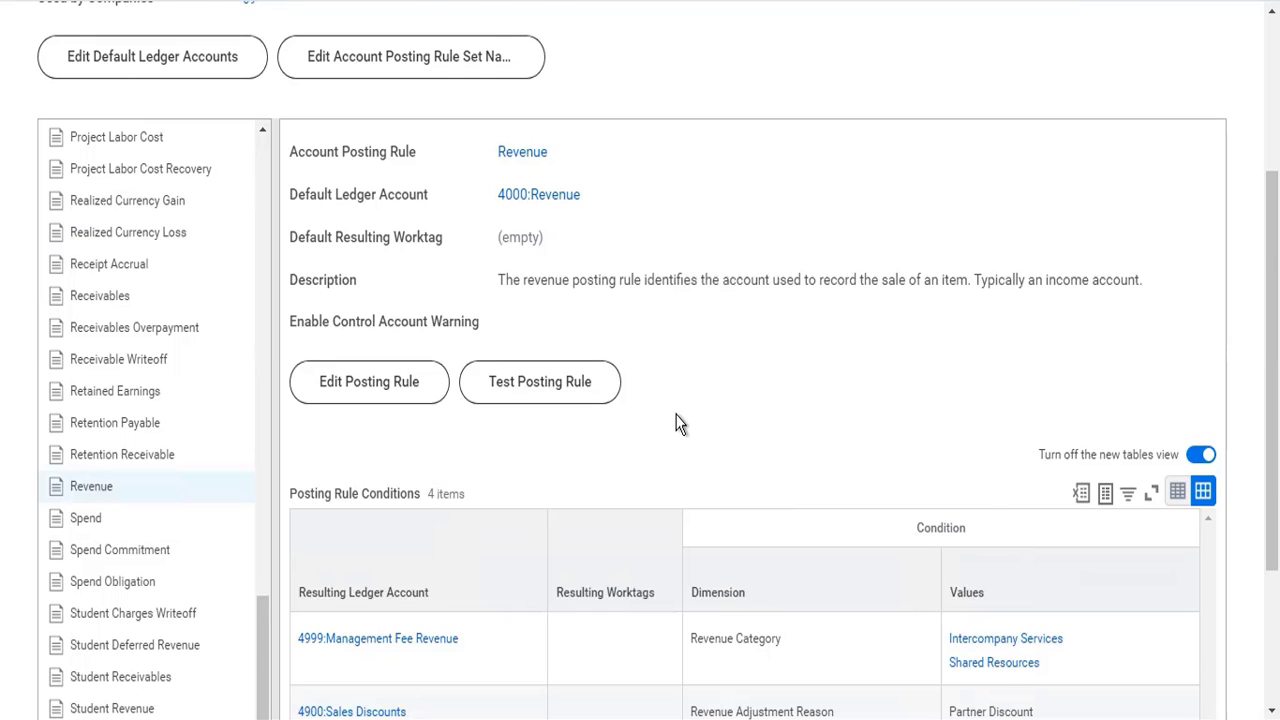
- Examine the Revenue posting rule's default ledger account and its conditions by revenue category, revenue adjustment reason and internal service provider
{"action": "scroll", "coordinate": [675, 423], "scroll_direction": "down", "scroll_amount": 2}
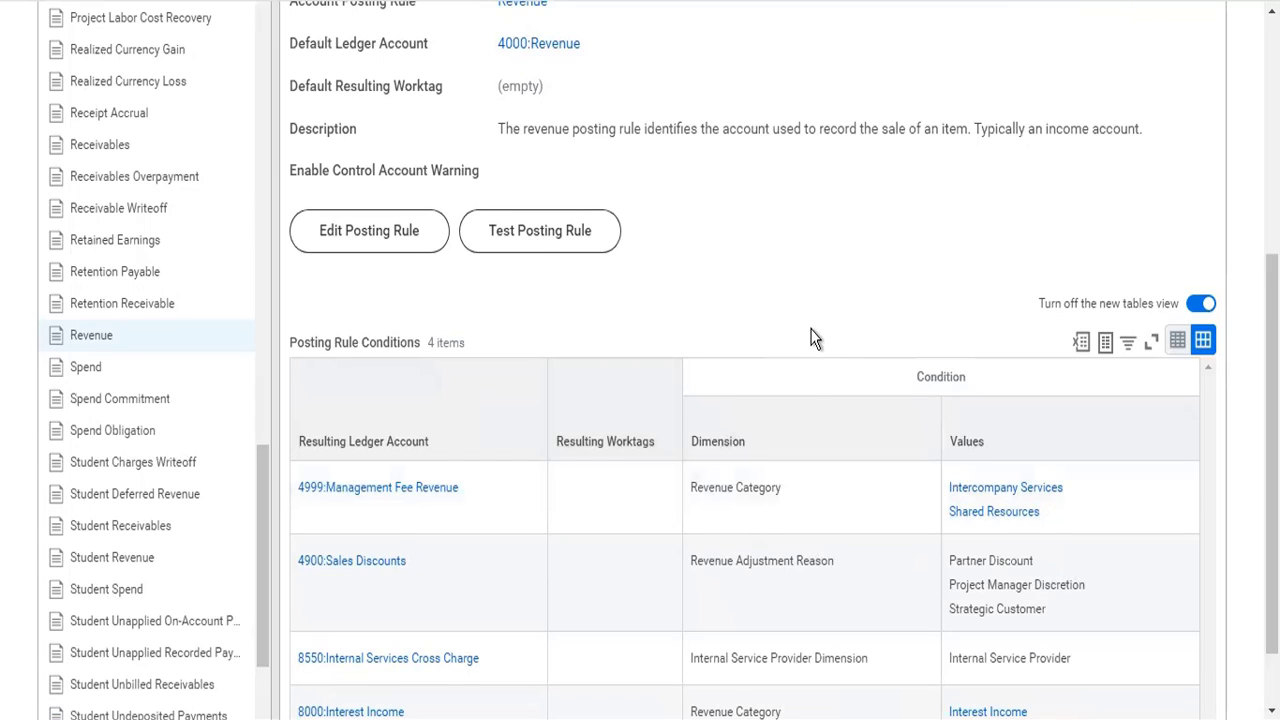
{"action": "scroll", "coordinate": [813, 338], "scroll_direction": "up", "scroll_amount": 2}
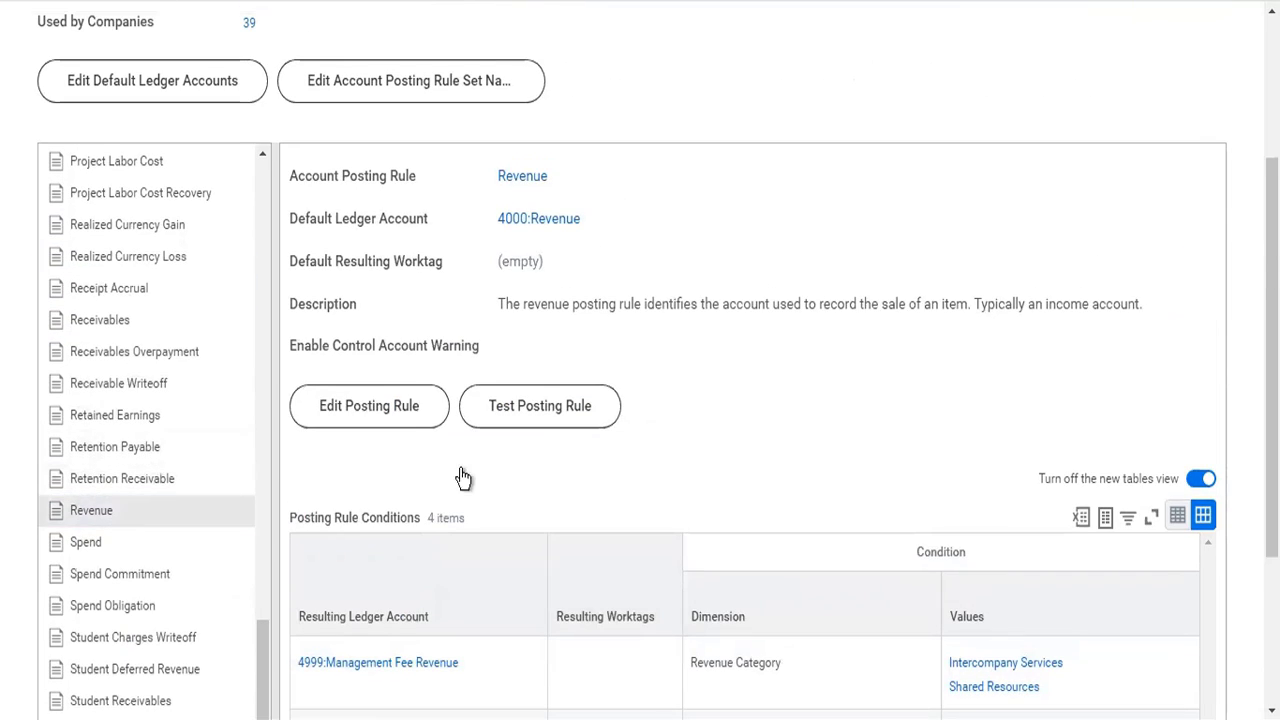
{"action": "scroll", "coordinate": [826, 456], "scroll_direction": "down", "scroll_amount": 2}
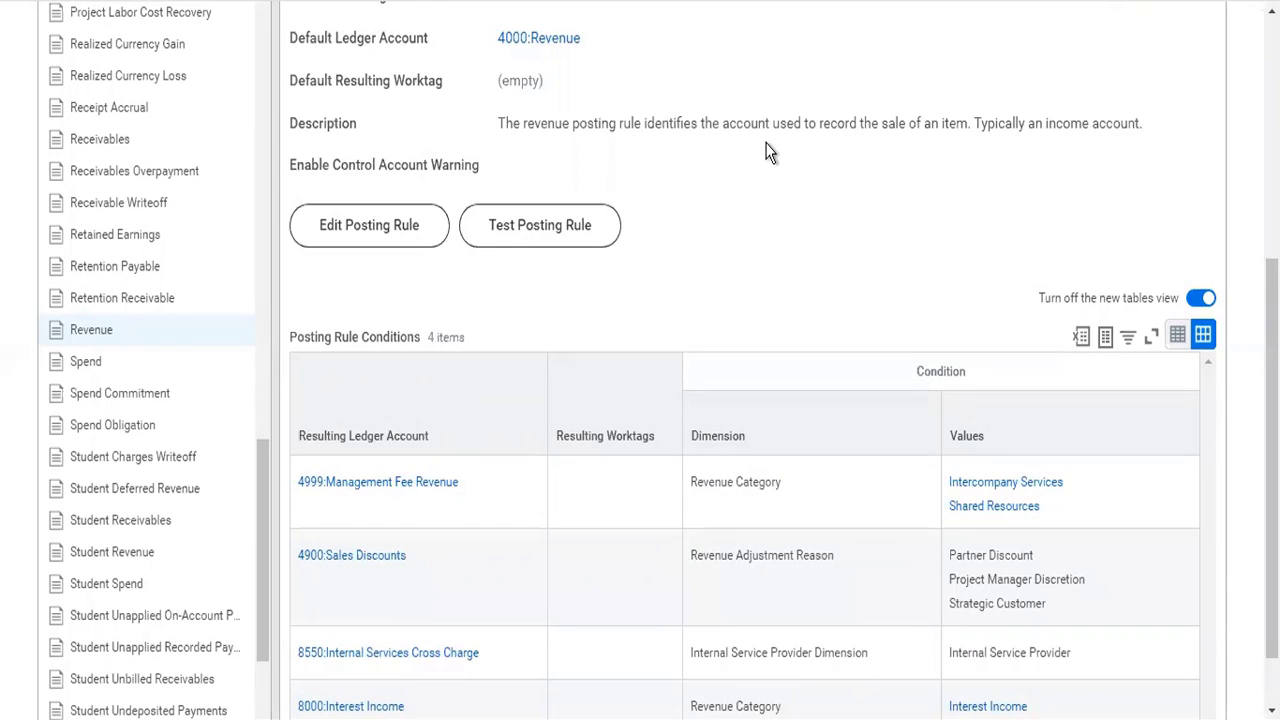
{"action": "scroll", "coordinate": [769, 151], "scroll_direction": "down", "scroll_amount": 1}
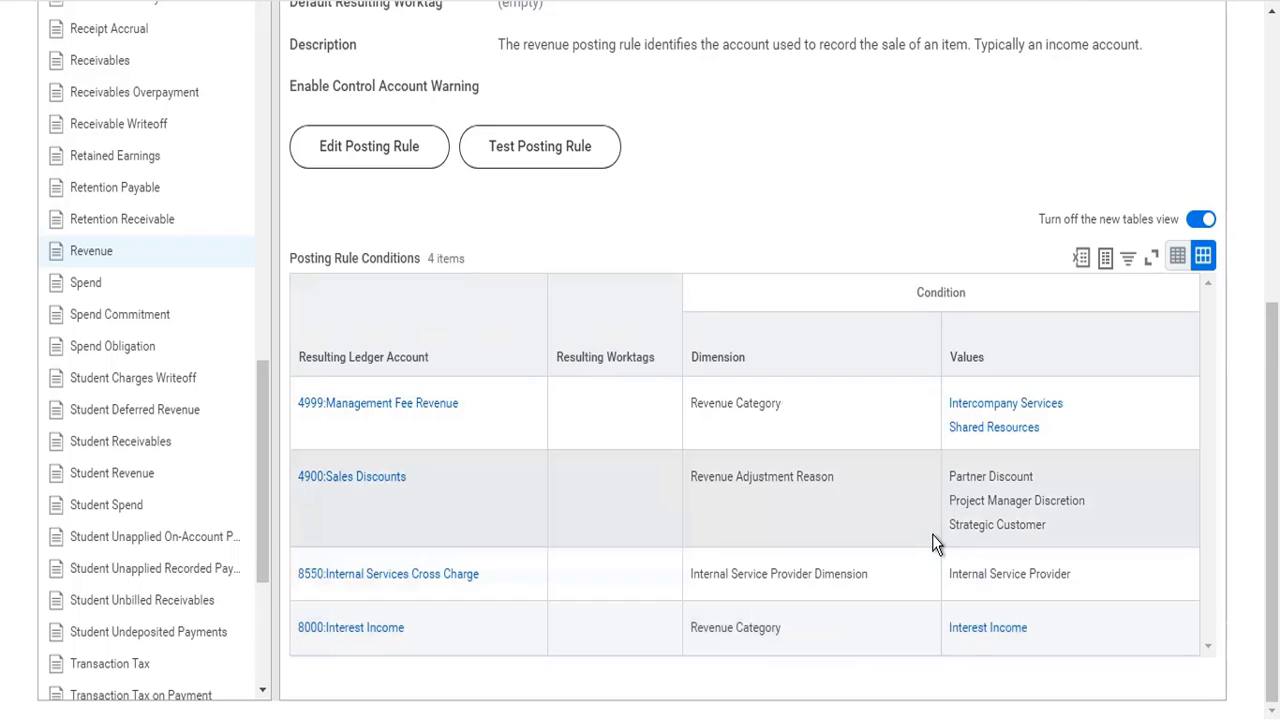
{"action": "scroll", "coordinate": [932, 534], "scroll_direction": "up", "scroll_amount": 4}
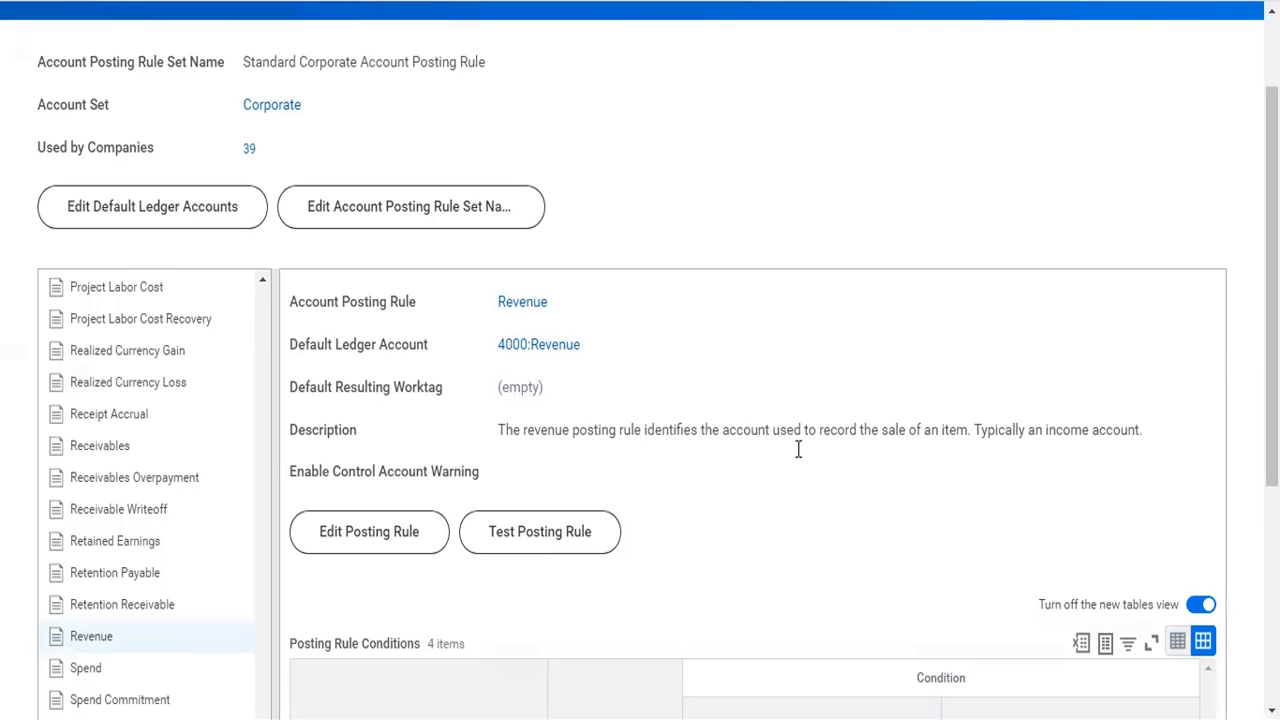
{"action": "scroll", "coordinate": [797, 449], "scroll_direction": "down", "scroll_amount": 4}
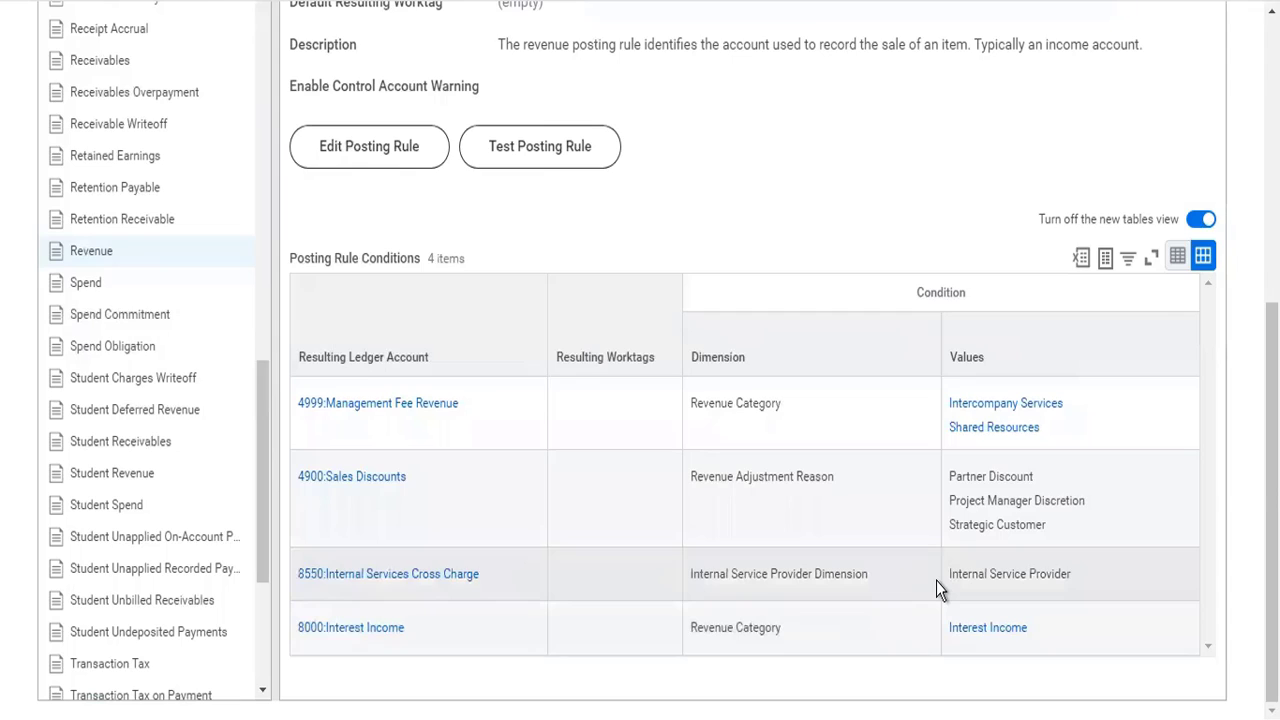
{"action": "scroll", "coordinate": [936, 580], "scroll_direction": "up", "scroll_amount": 5}
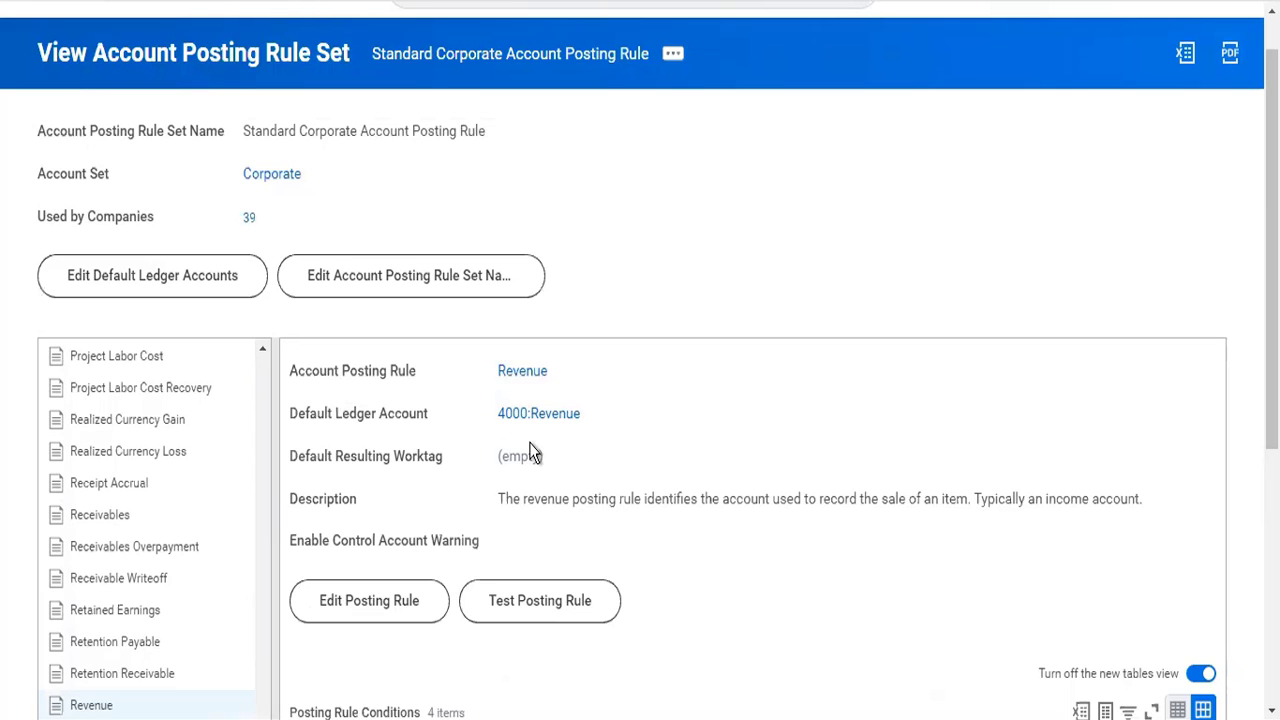
{"action": "scroll", "coordinate": [831, 517], "scroll_direction": "down", "scroll_amount": 2}
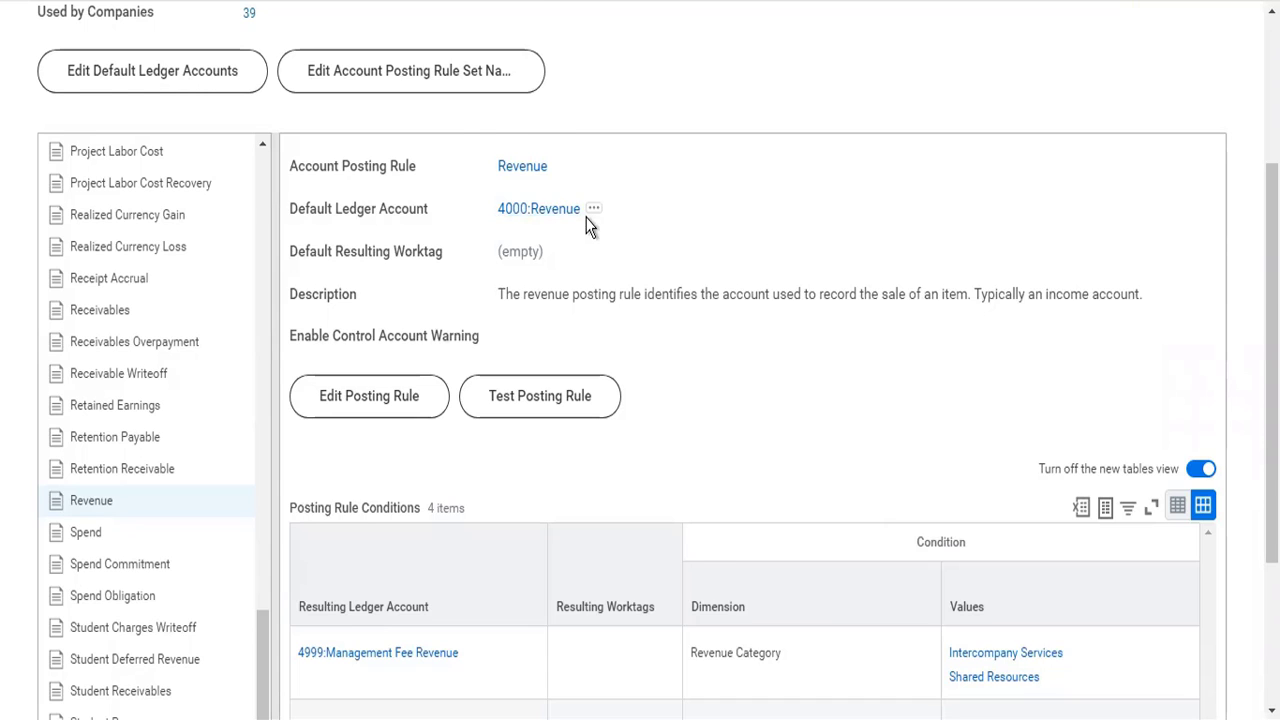
{"action": "scroll", "coordinate": [810, 405], "scroll_direction": "down", "scroll_amount": 3}
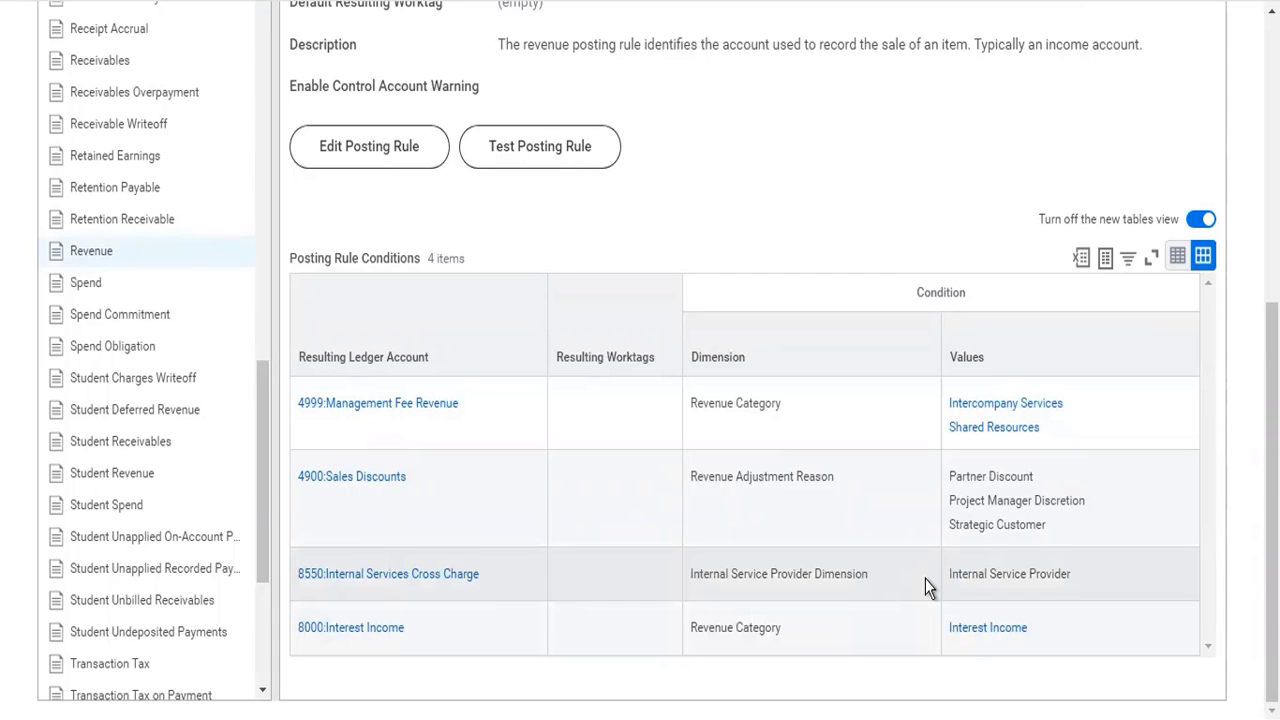
{"action": "scroll", "coordinate": [925, 578], "scroll_direction": "up", "scroll_amount": 3}
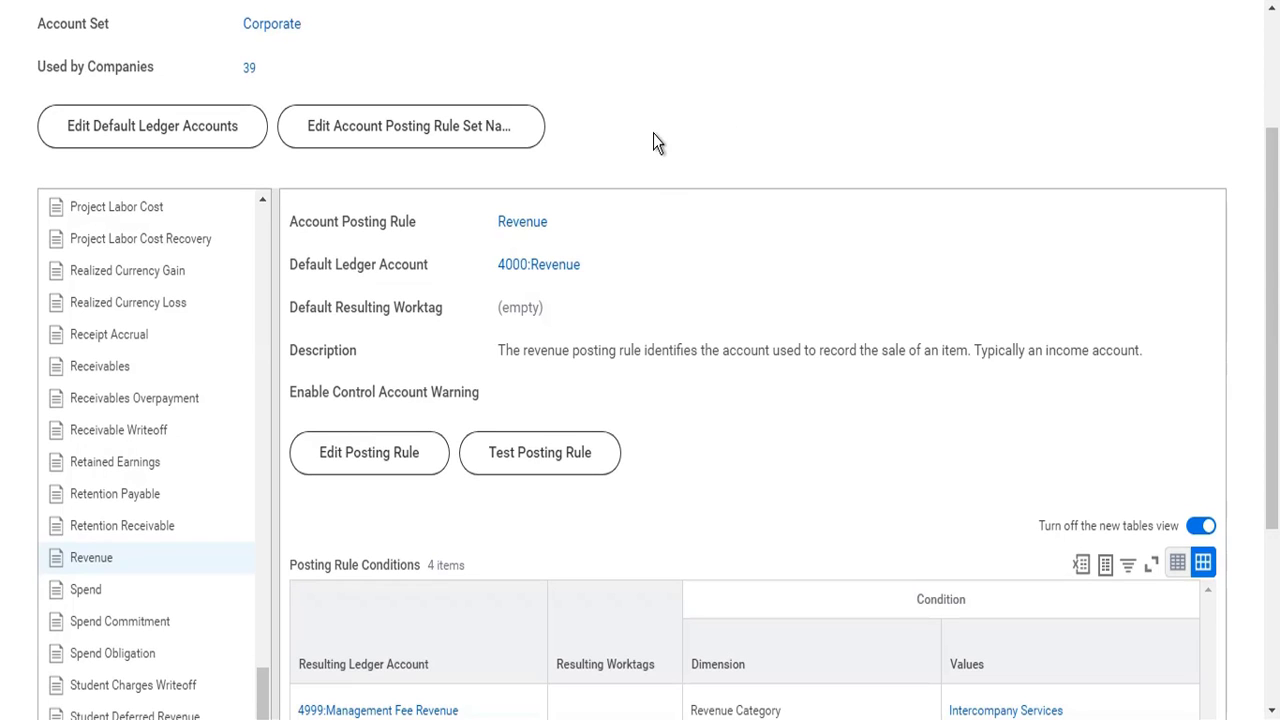
- Find the Create Account Posting Rule Set task with the search "cr acc post rule" and open it
{"action": "scroll", "coordinate": [603, 65], "scroll_direction": "up", "scroll_amount": 3}
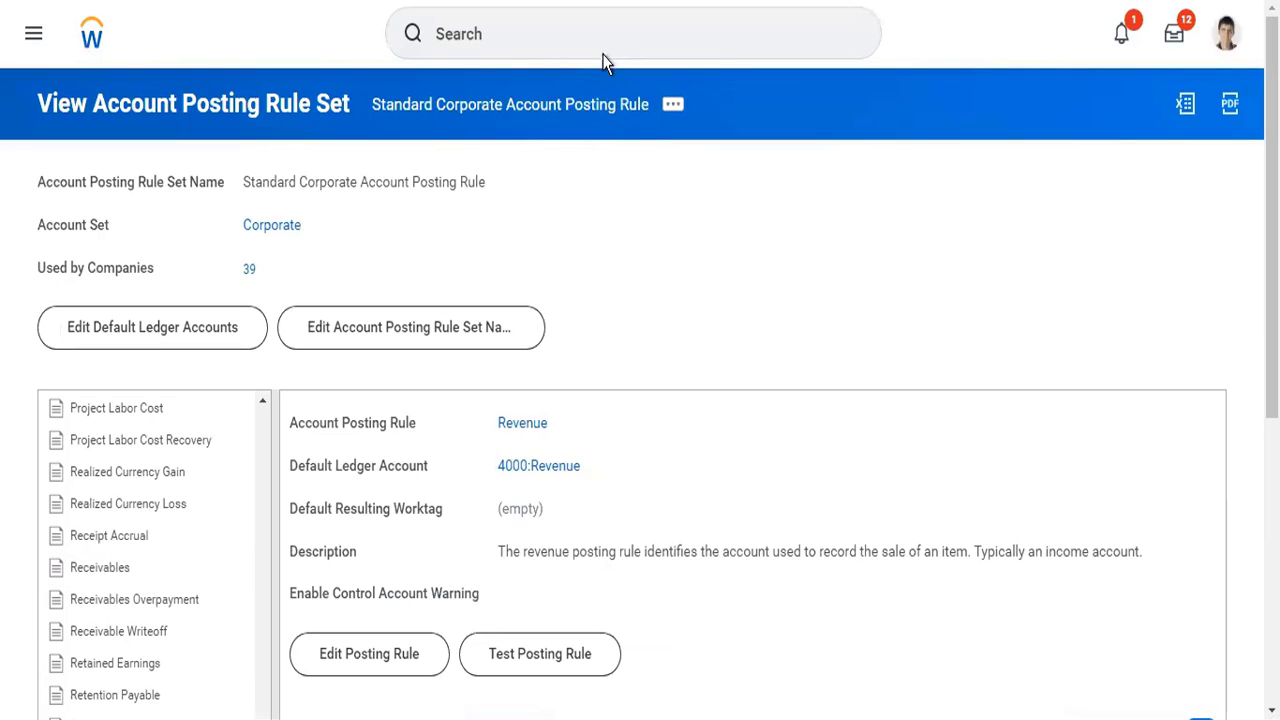
{"action": "left_click", "coordinate": [604, 52]}
{"action": "type", "text": "cr ac"}
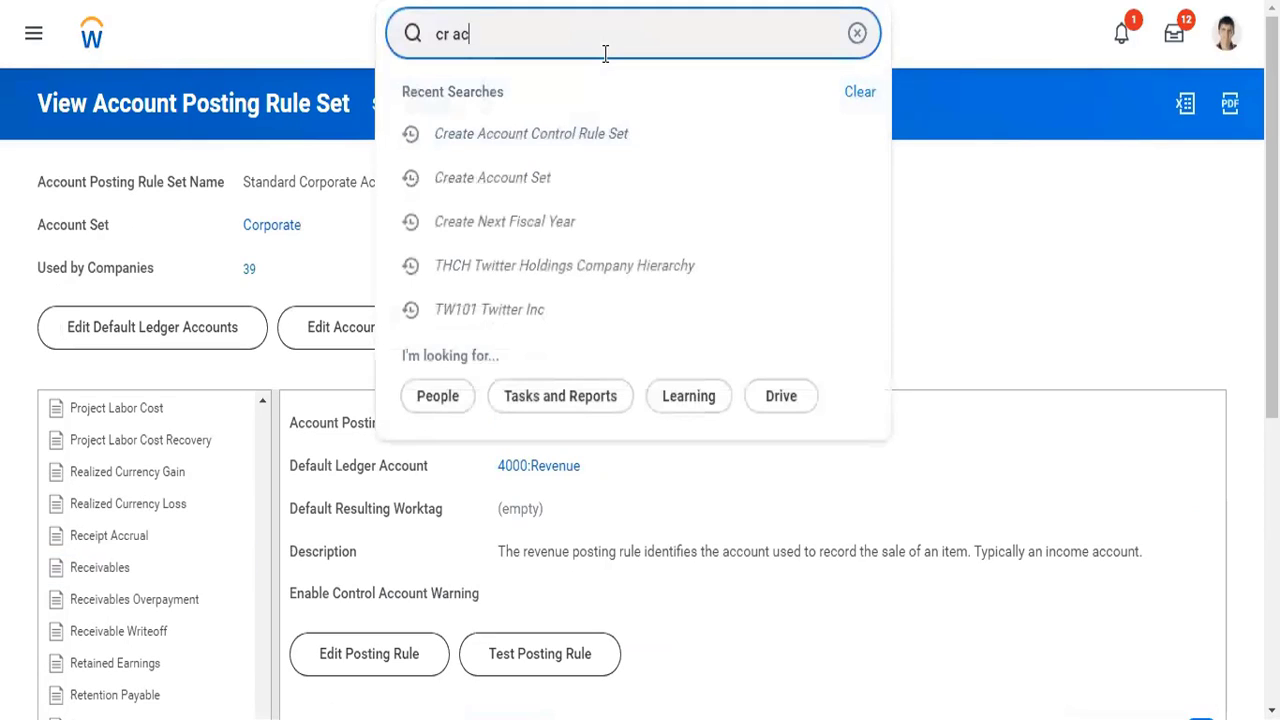
{"action": "type", "text": "c post rule"}
{"action": "key", "text": "Down"}
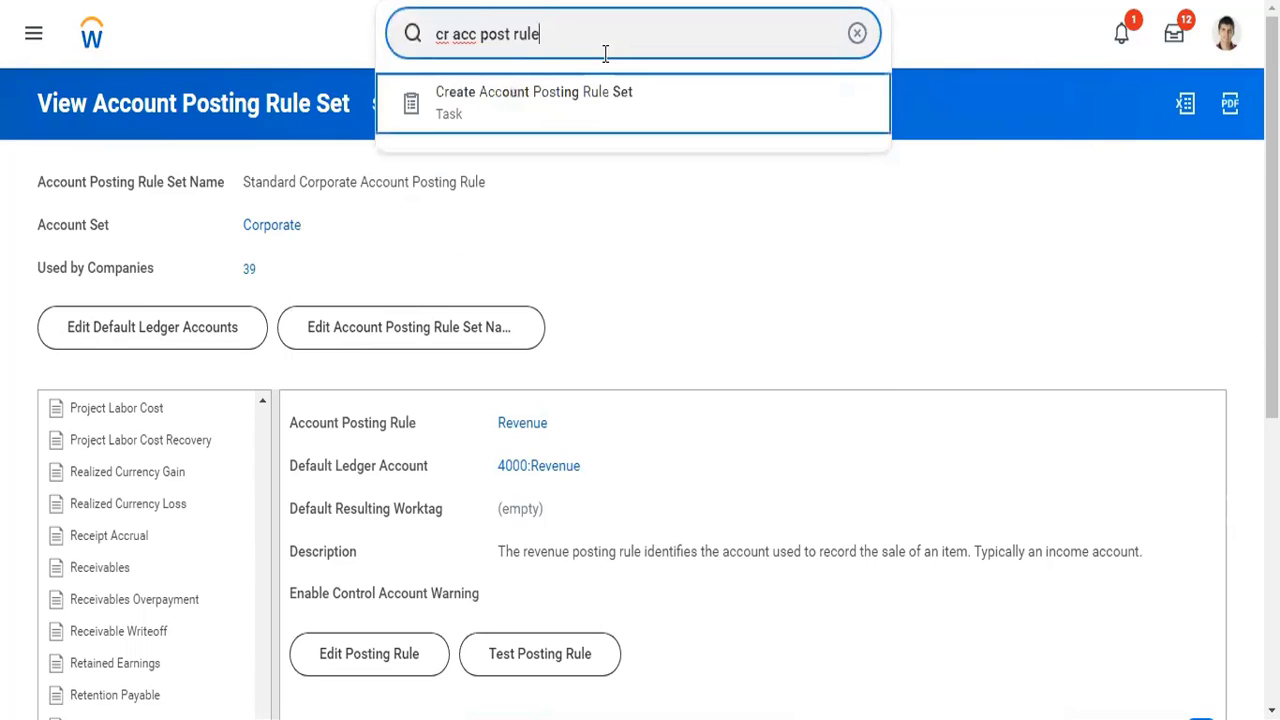
{"action": "key", "text": "Return"}
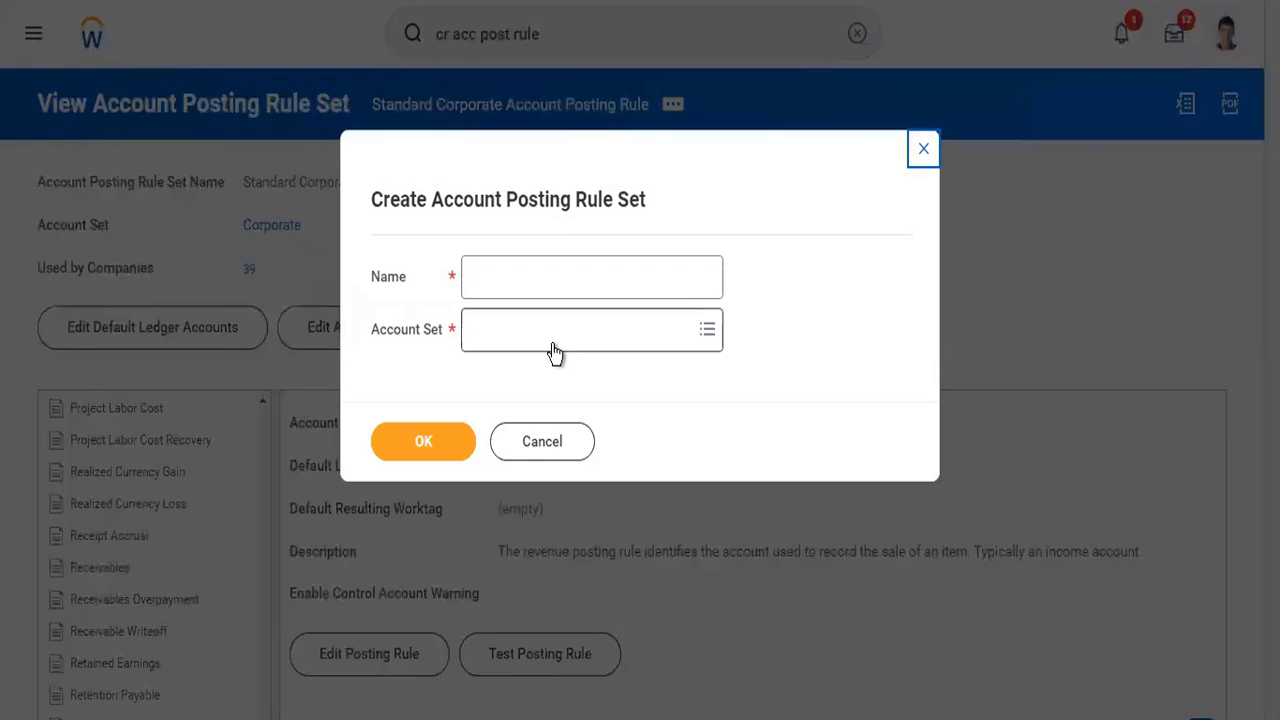
- Create an account posting rule set named Test25555 for the Corporate account set
{"action": "left_click", "coordinate": [554, 350]}
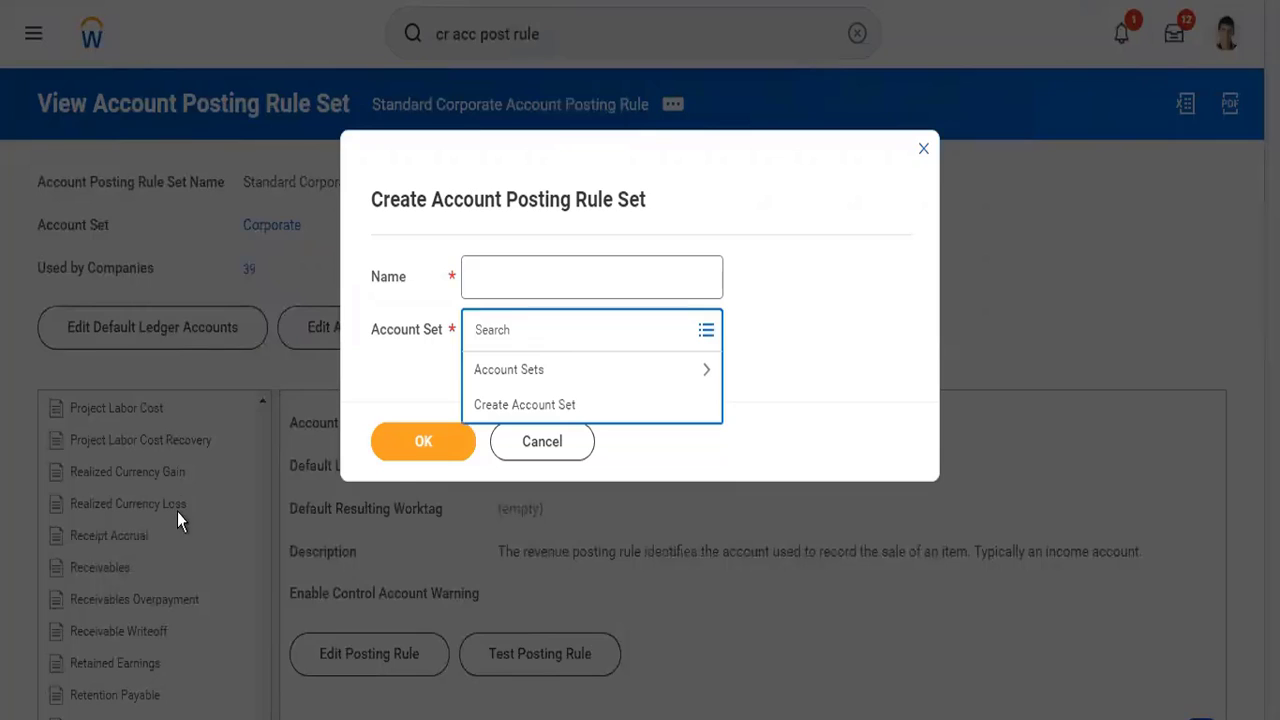
{"action": "left_click", "coordinate": [504, 273]}
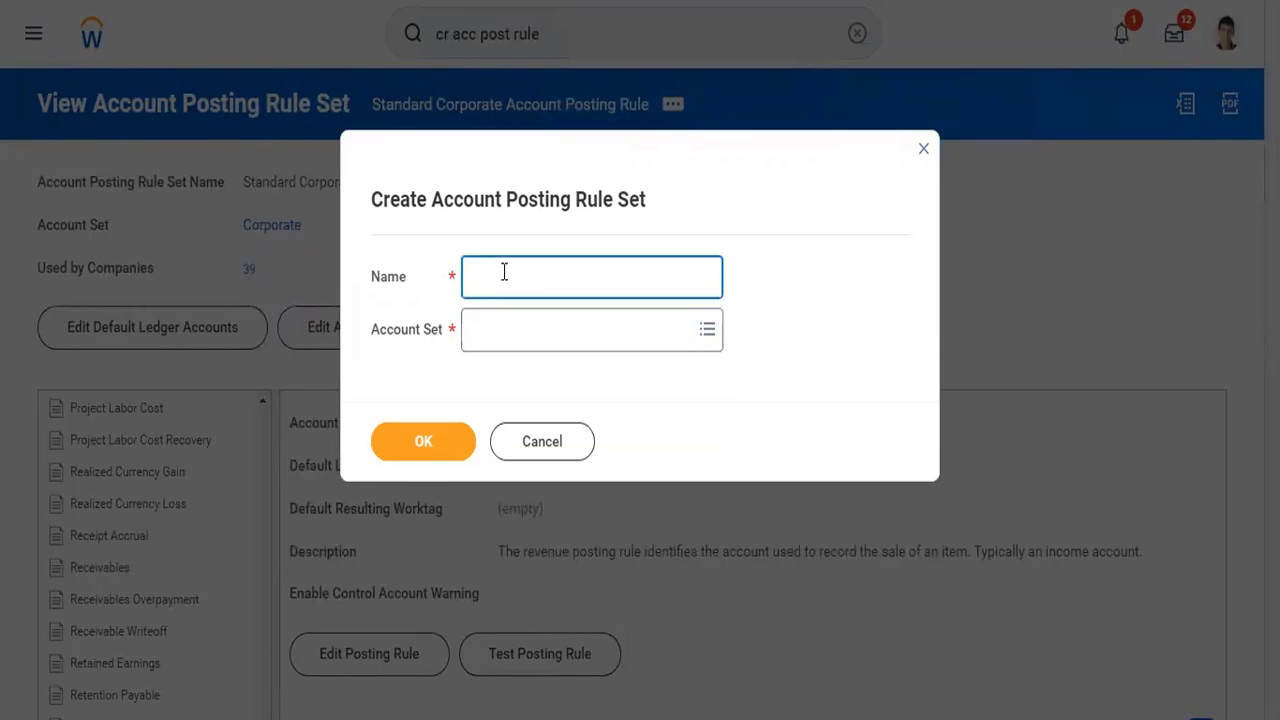
{"action": "type", "text": "Test25555"}
{"action": "key", "text": "Tab"}
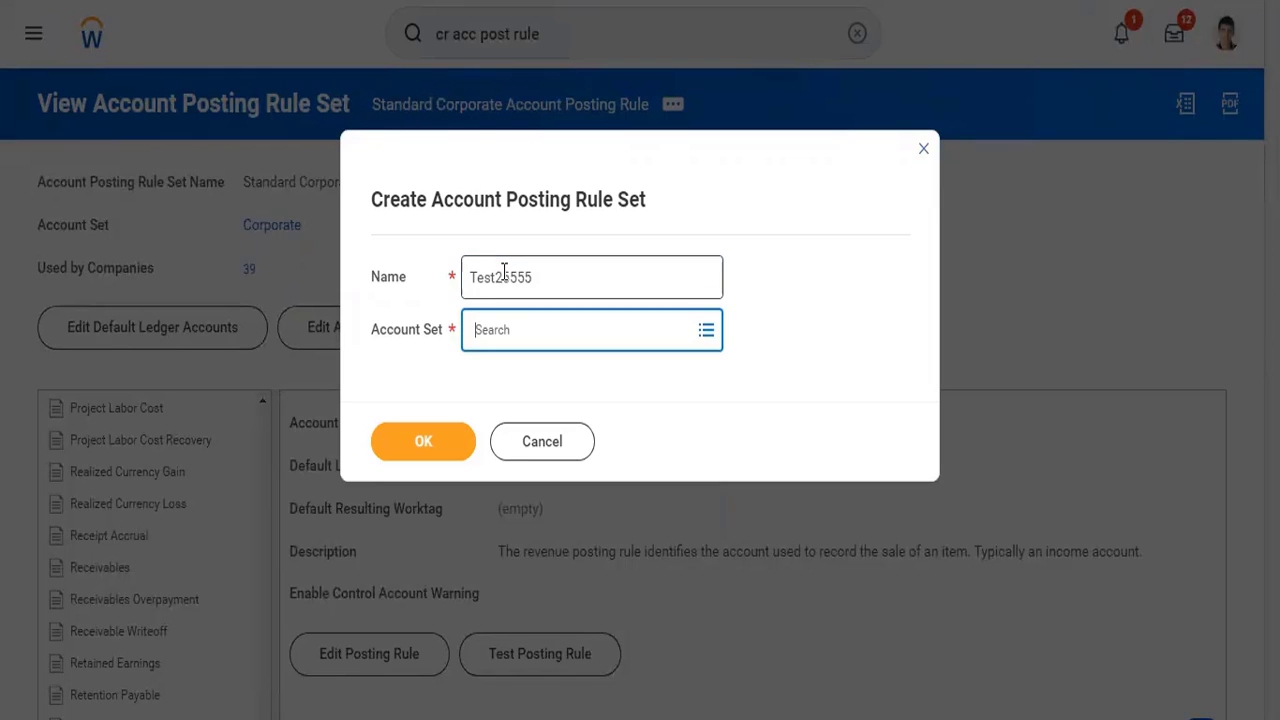
{"action": "type", "text": "corp"}
{"action": "key", "text": "Return"}
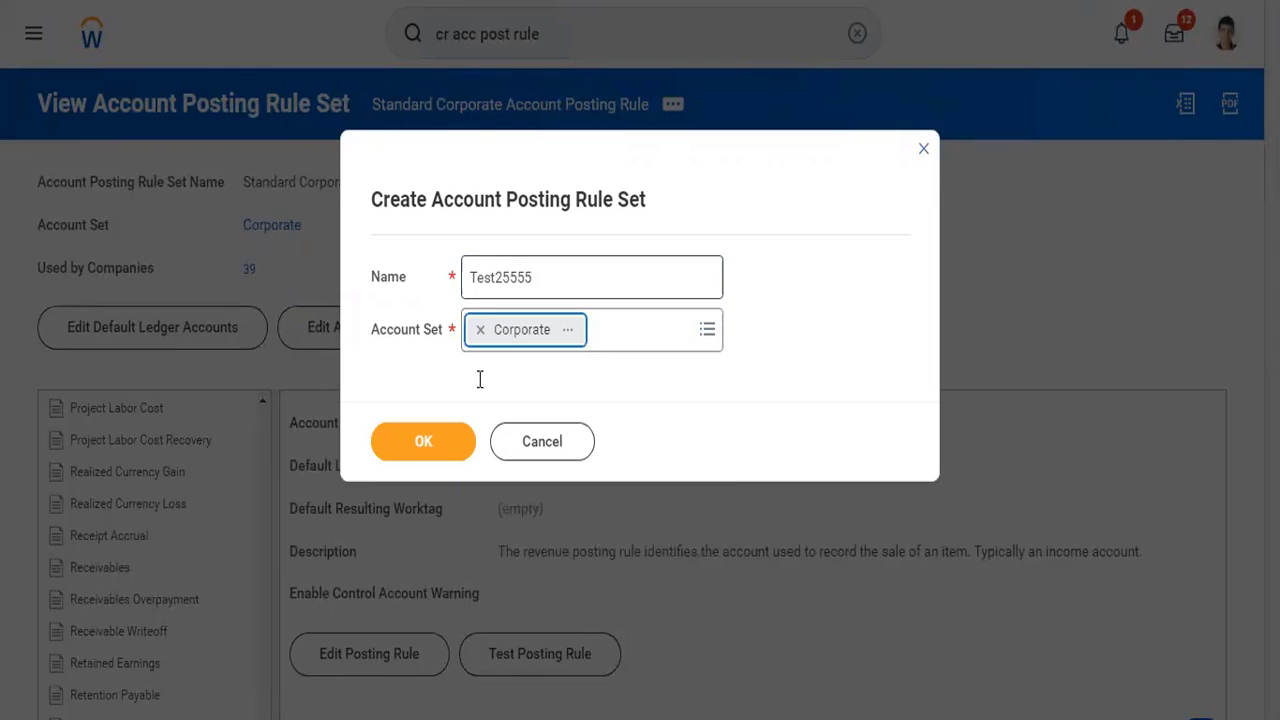
{"action": "left_click", "coordinate": [455, 466]}
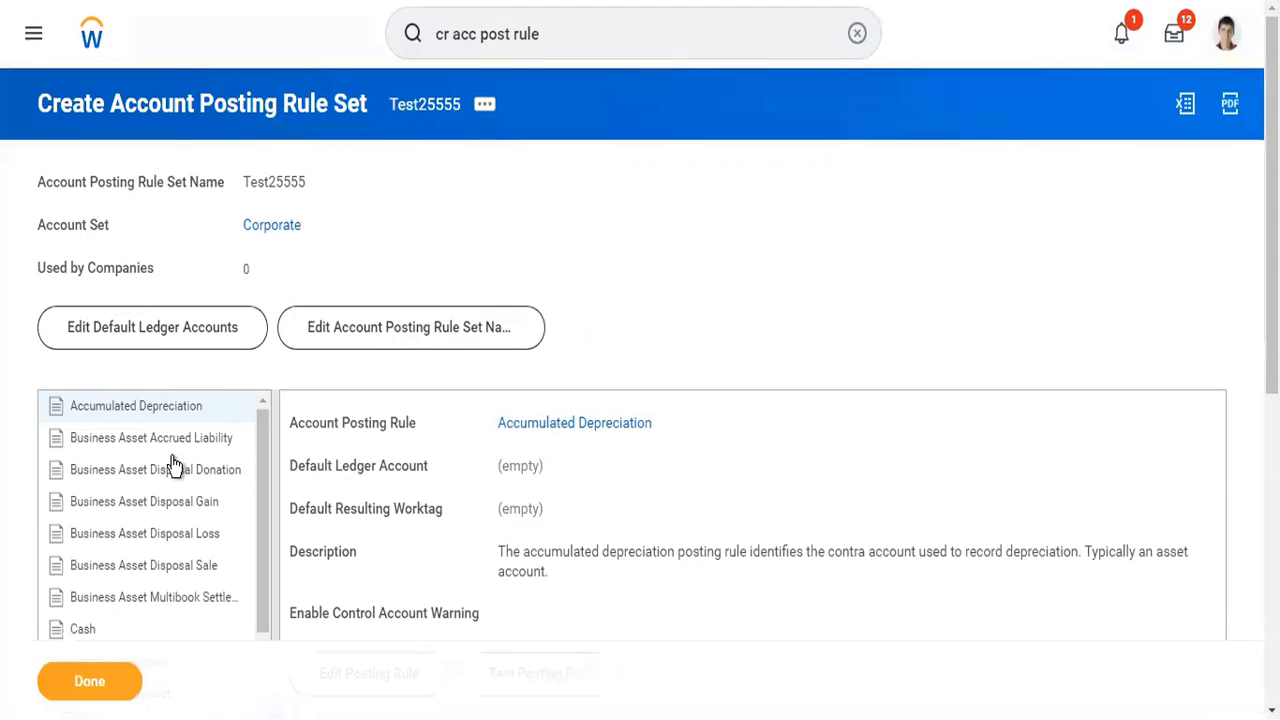
- Enter 4000:Revenue as the Accumulated Depreciation rule's default ledger account in Test25555, and close the browser tab without saving
{"action": "scroll", "coordinate": [657, 312], "scroll_direction": "down", "scroll_amount": 5}
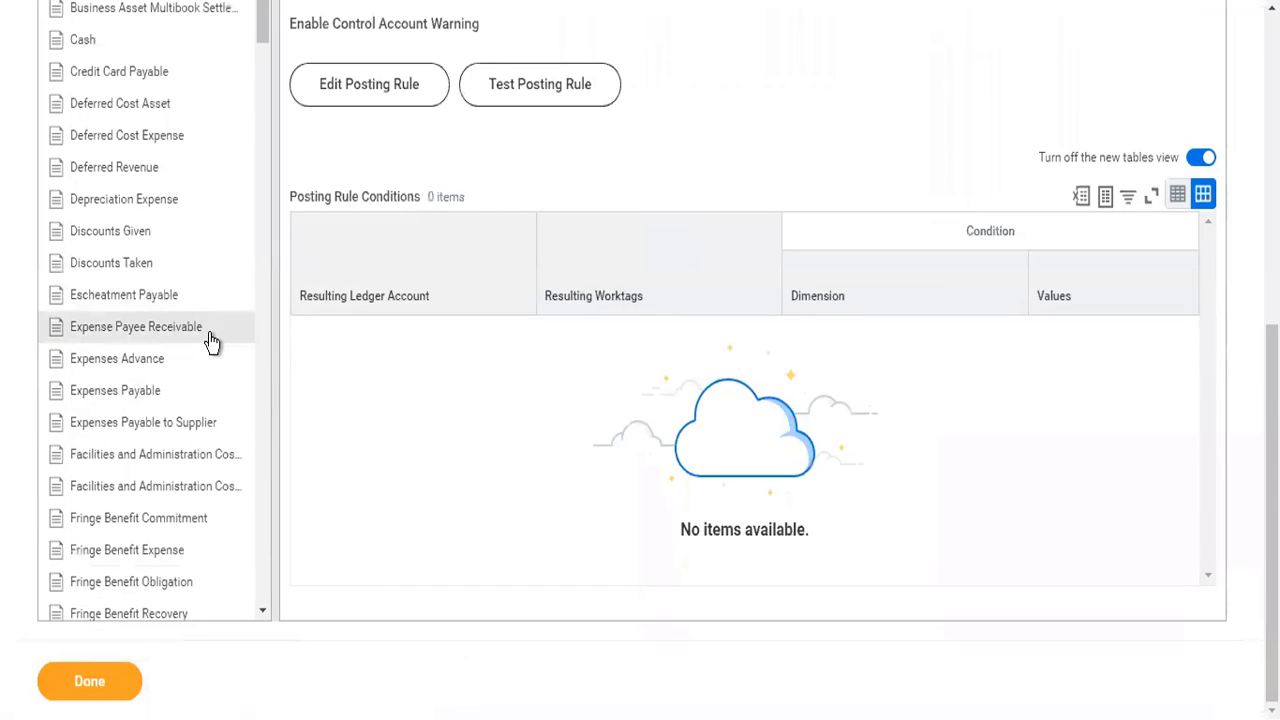
{"action": "scroll", "coordinate": [490, 403], "scroll_direction": "up", "scroll_amount": 4}
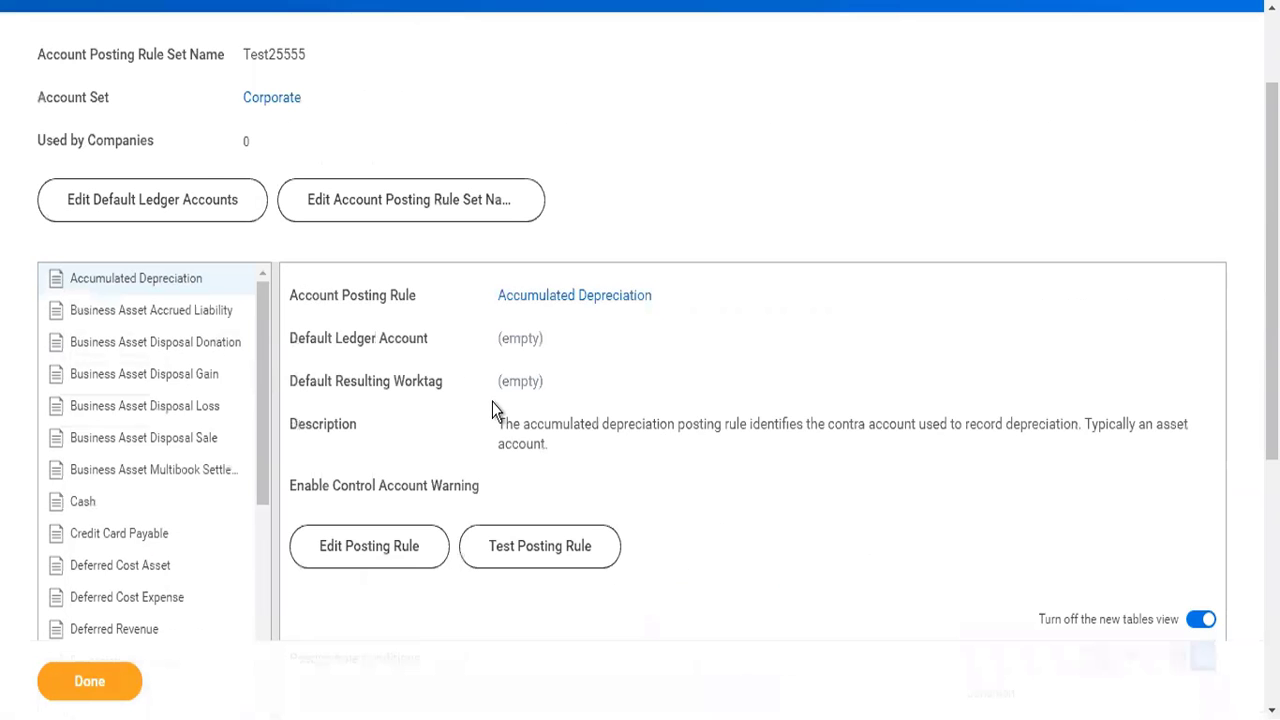
{"action": "scroll", "coordinate": [492, 402], "scroll_direction": "down", "scroll_amount": 1}
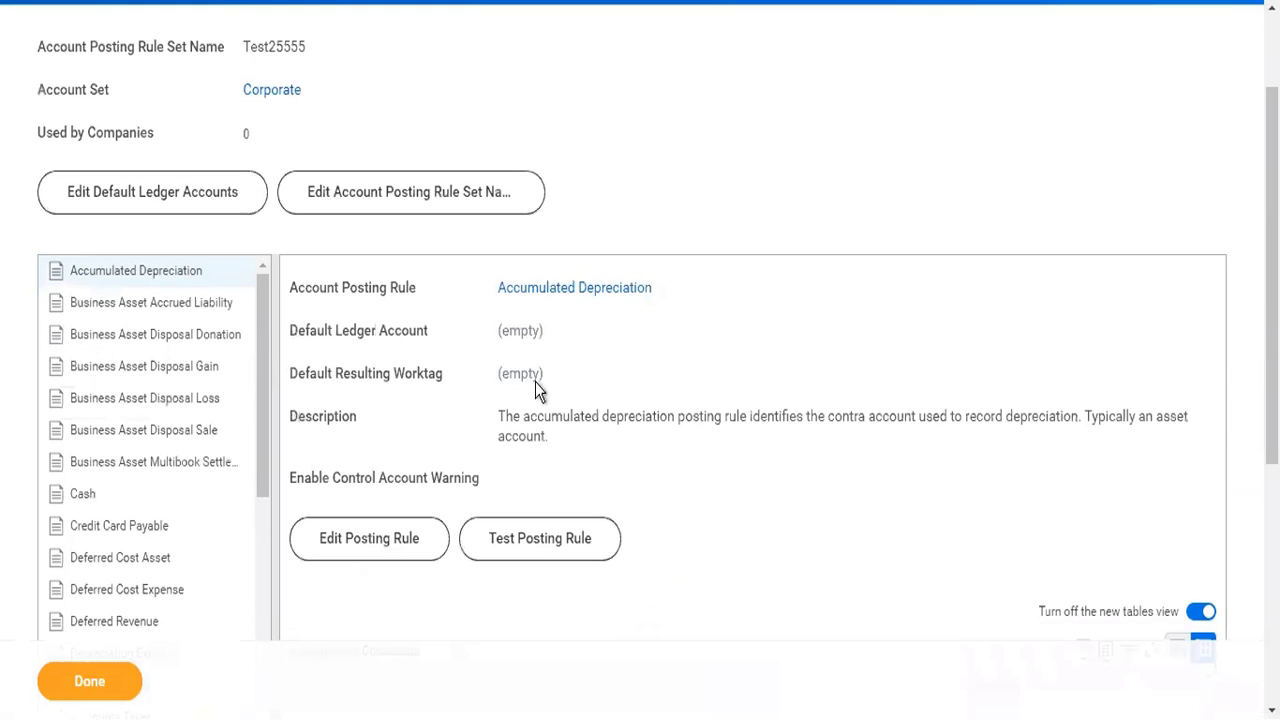
{"action": "left_click", "coordinate": [397, 553]}
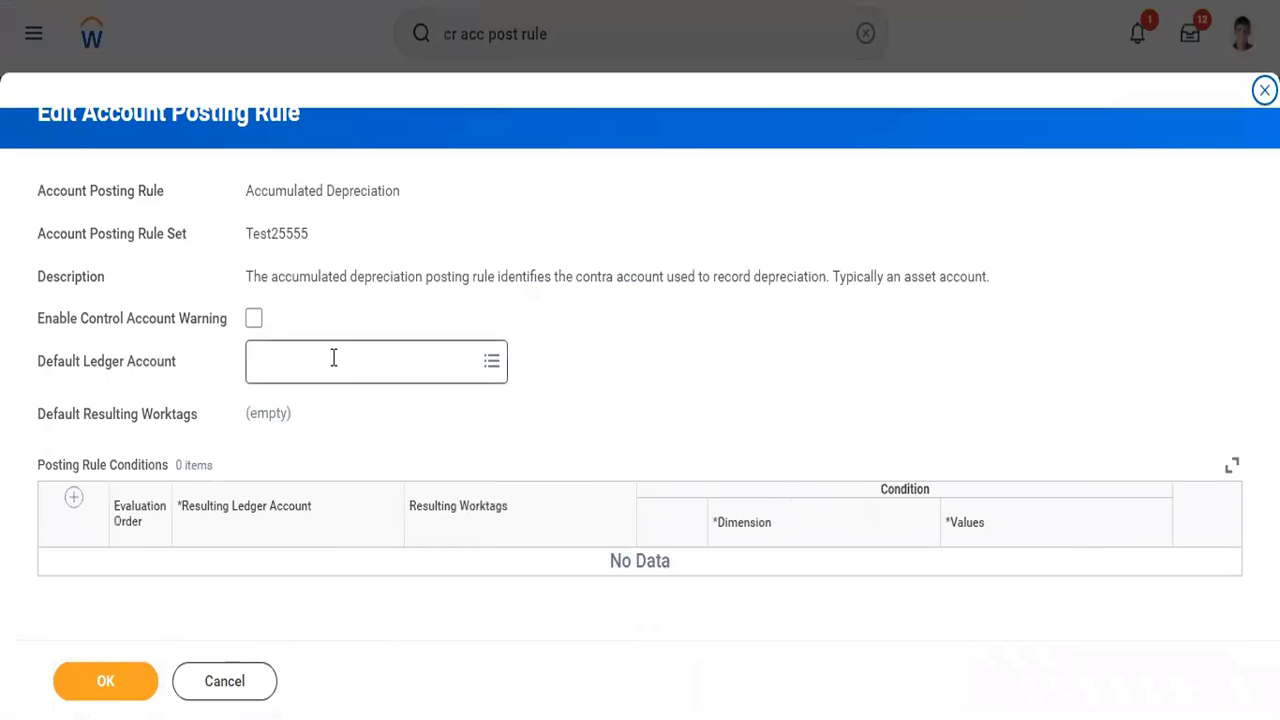
{"action": "left_click", "coordinate": [334, 358]}
{"action": "type", "text": "4000"}
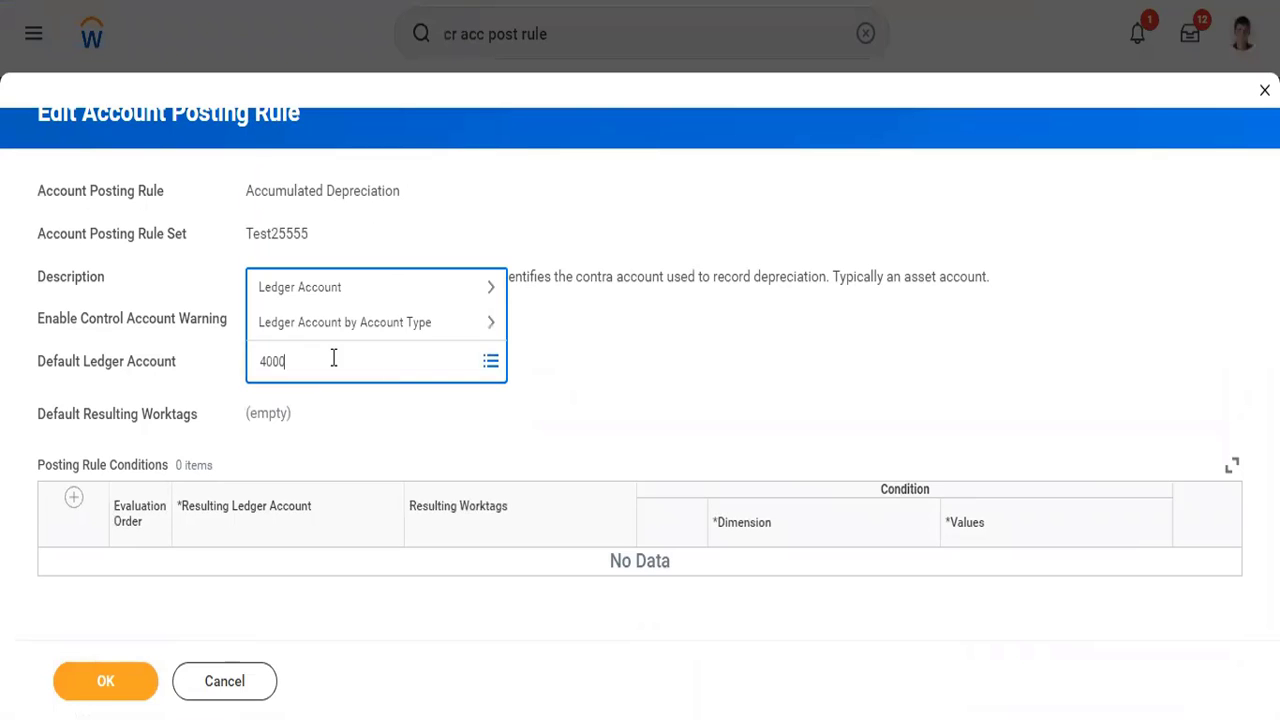
{"action": "key", "text": "Return"}
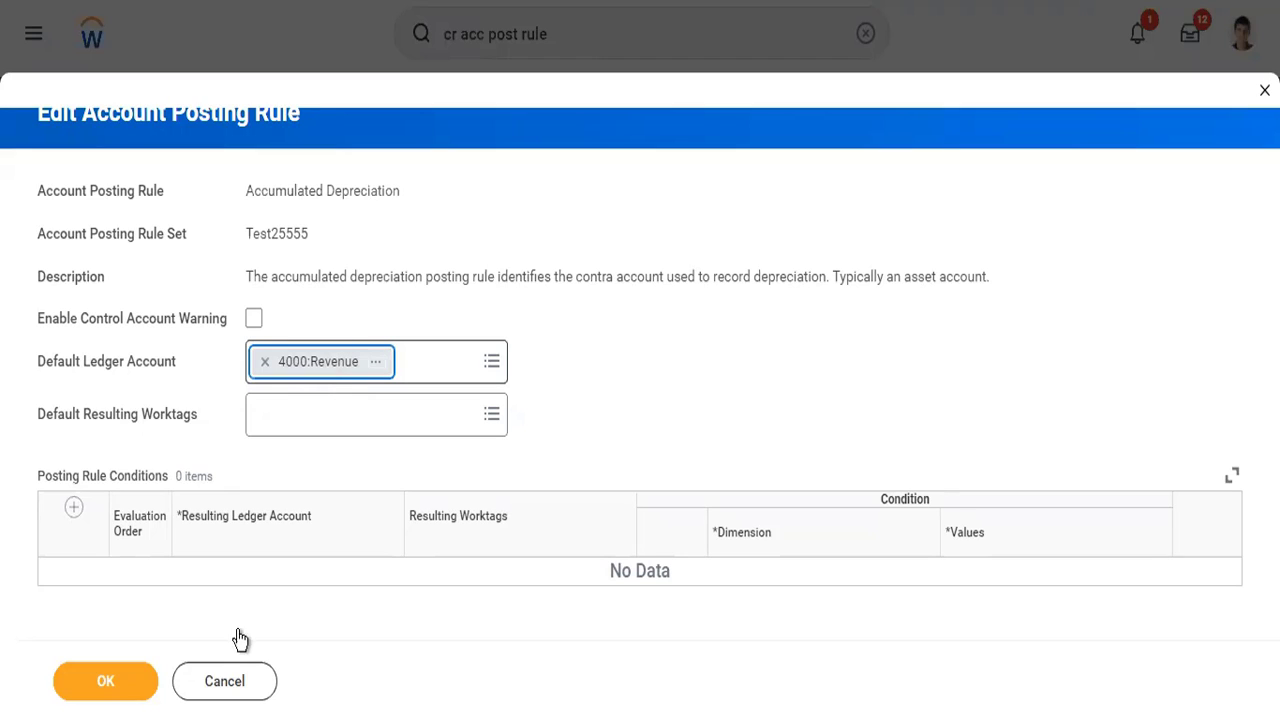
{"action": "right_click", "coordinate": [761, 0]}
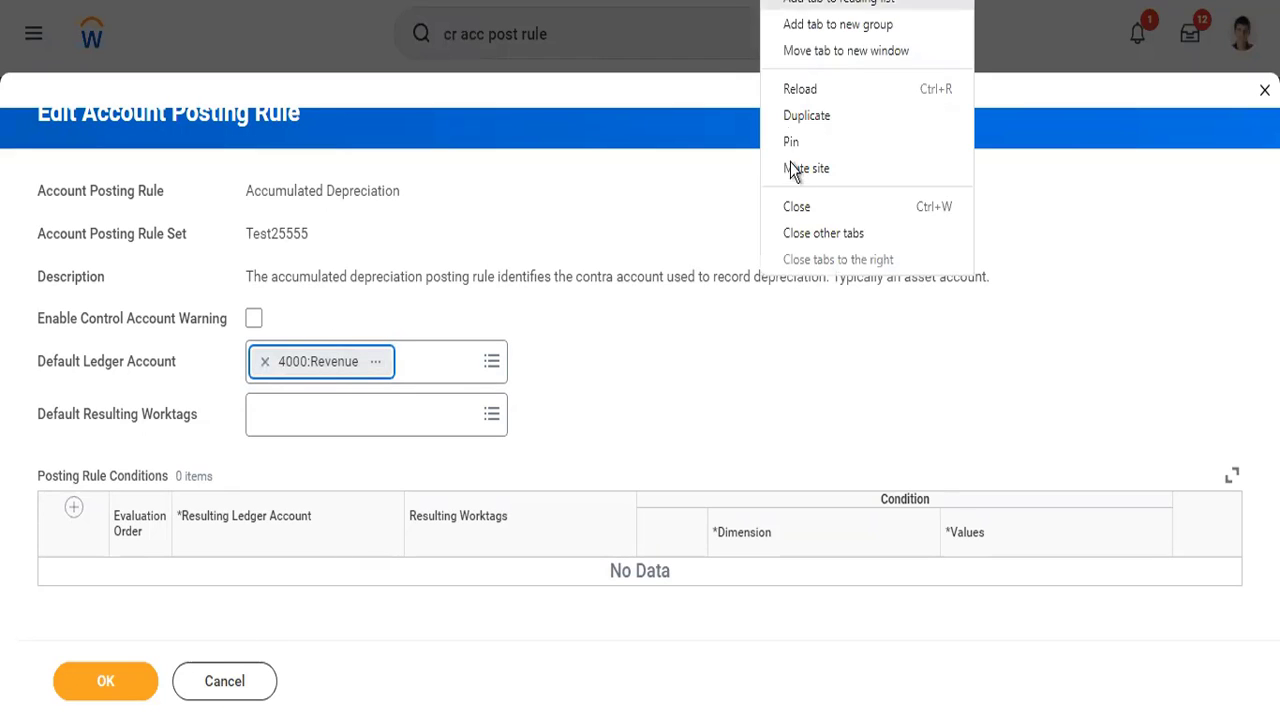
{"action": "left_click", "coordinate": [796, 207]}
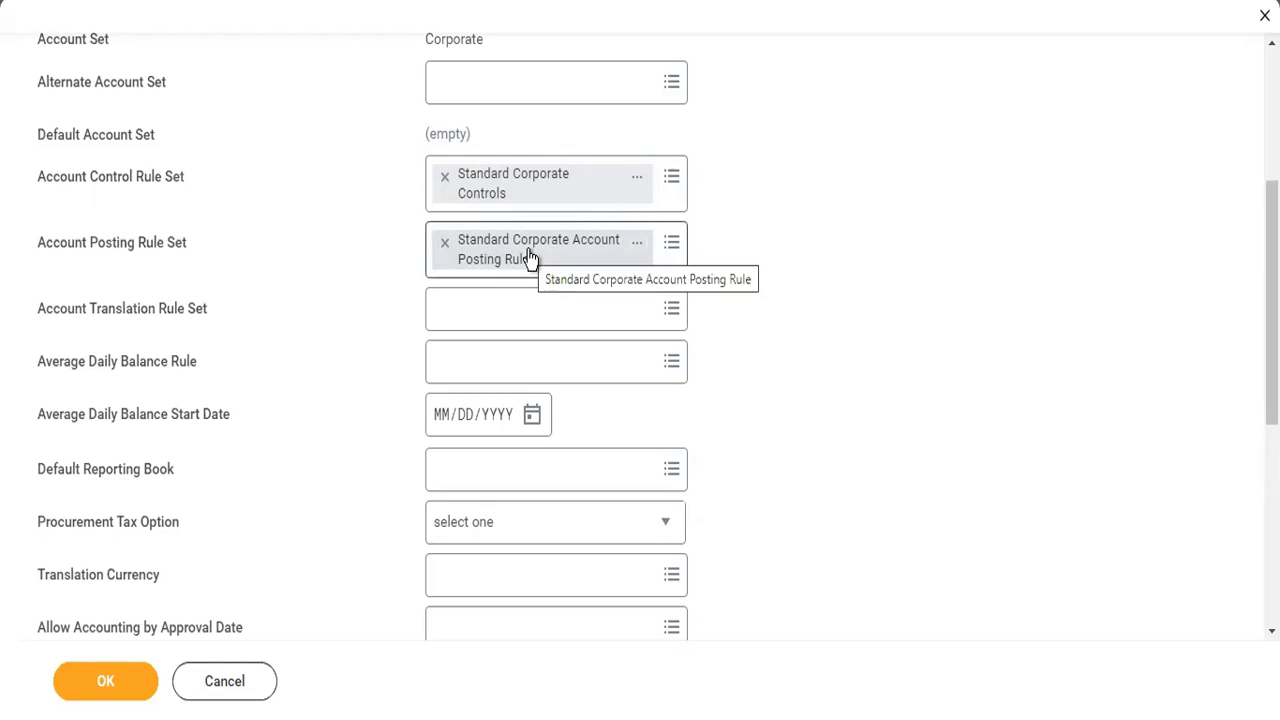
- Try the journal reversal option Keep Debit/Credit and Reverse Sign, restore Reverse Debit/Credit, and submit the company's accounting details
{"action": "scroll", "coordinate": [299, 503], "scroll_direction": "down", "scroll_amount": 4}
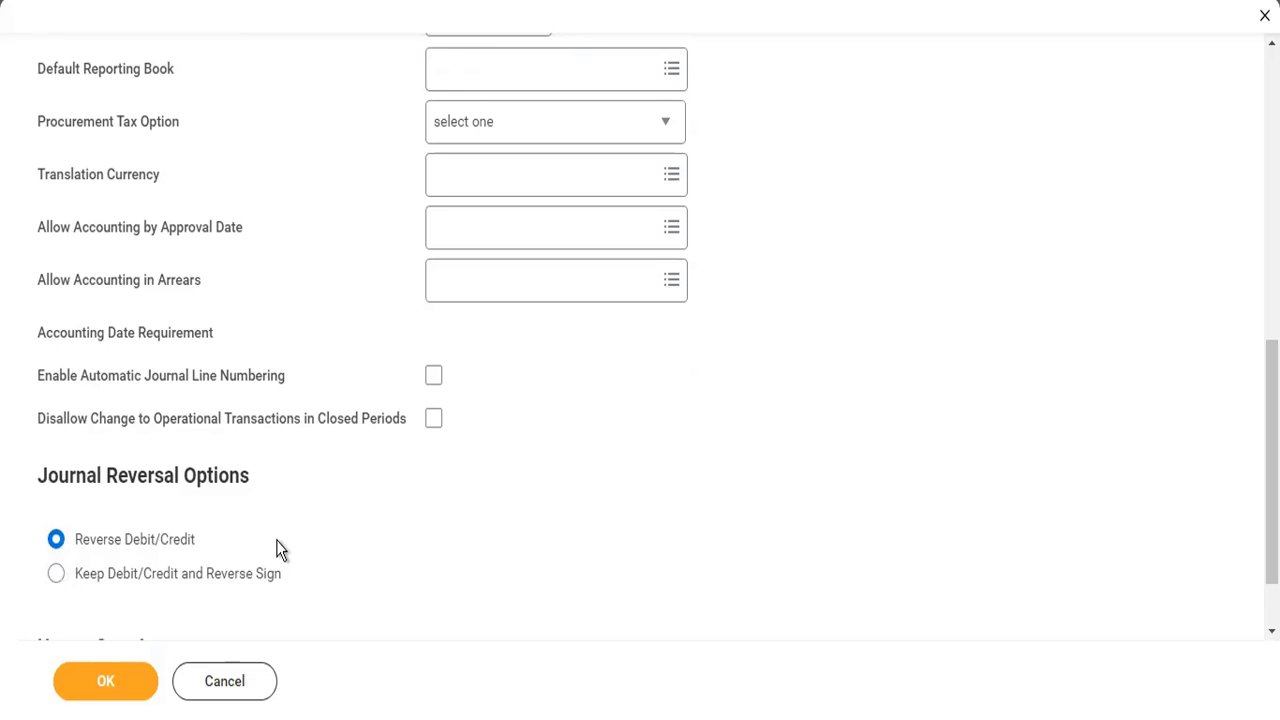
{"action": "scroll", "coordinate": [484, 195], "scroll_direction": "up", "scroll_amount": 3}
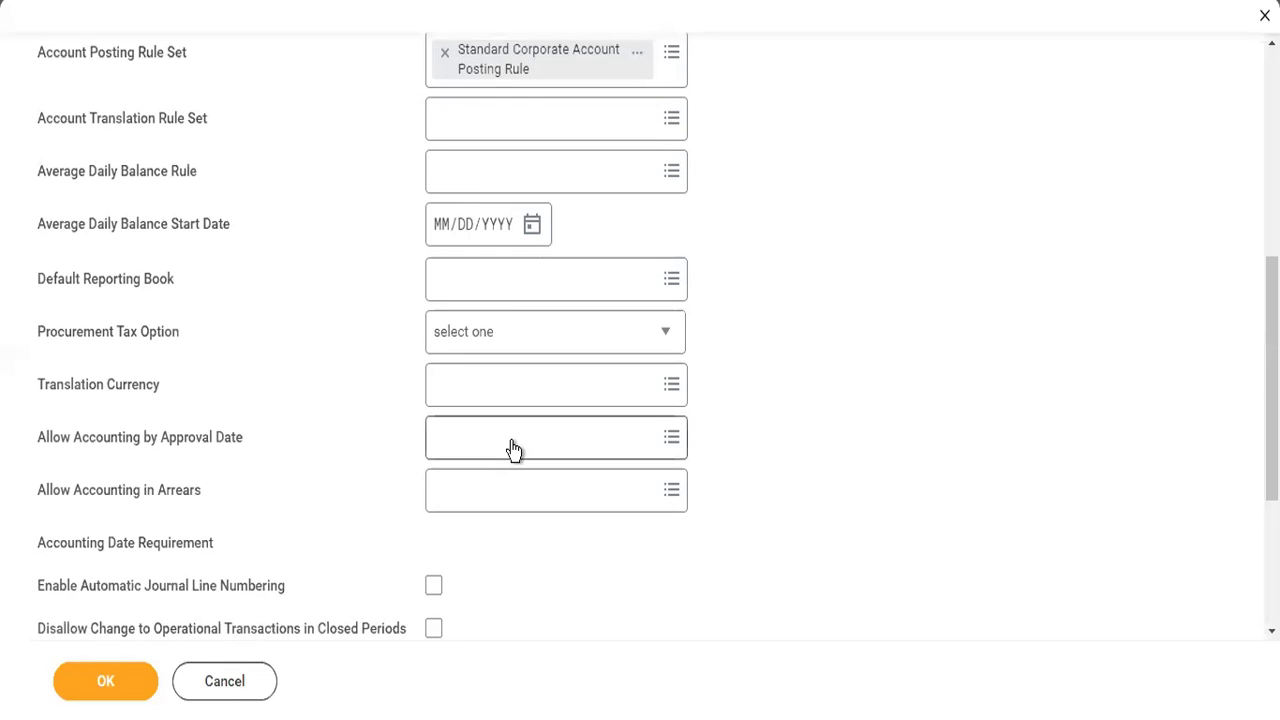
{"action": "scroll", "coordinate": [513, 448], "scroll_direction": "down", "scroll_amount": 4}
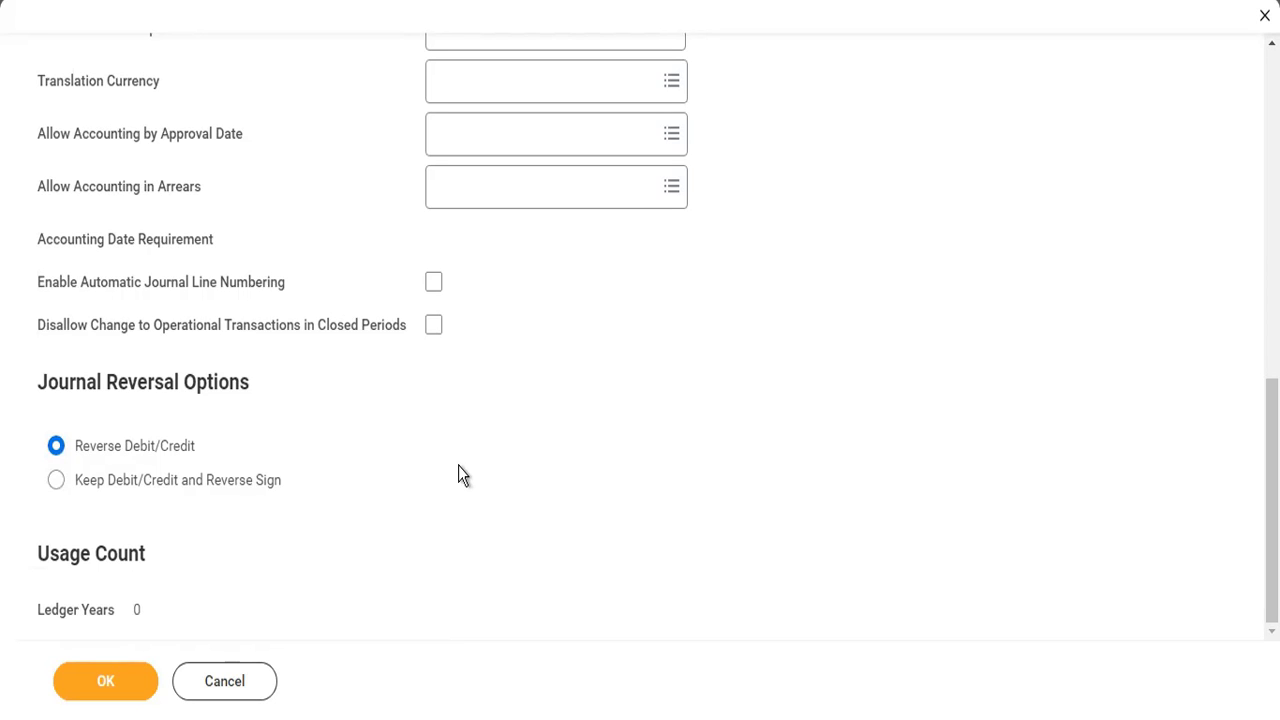
{"action": "scroll", "coordinate": [458, 465], "scroll_direction": "up", "scroll_amount": 4}
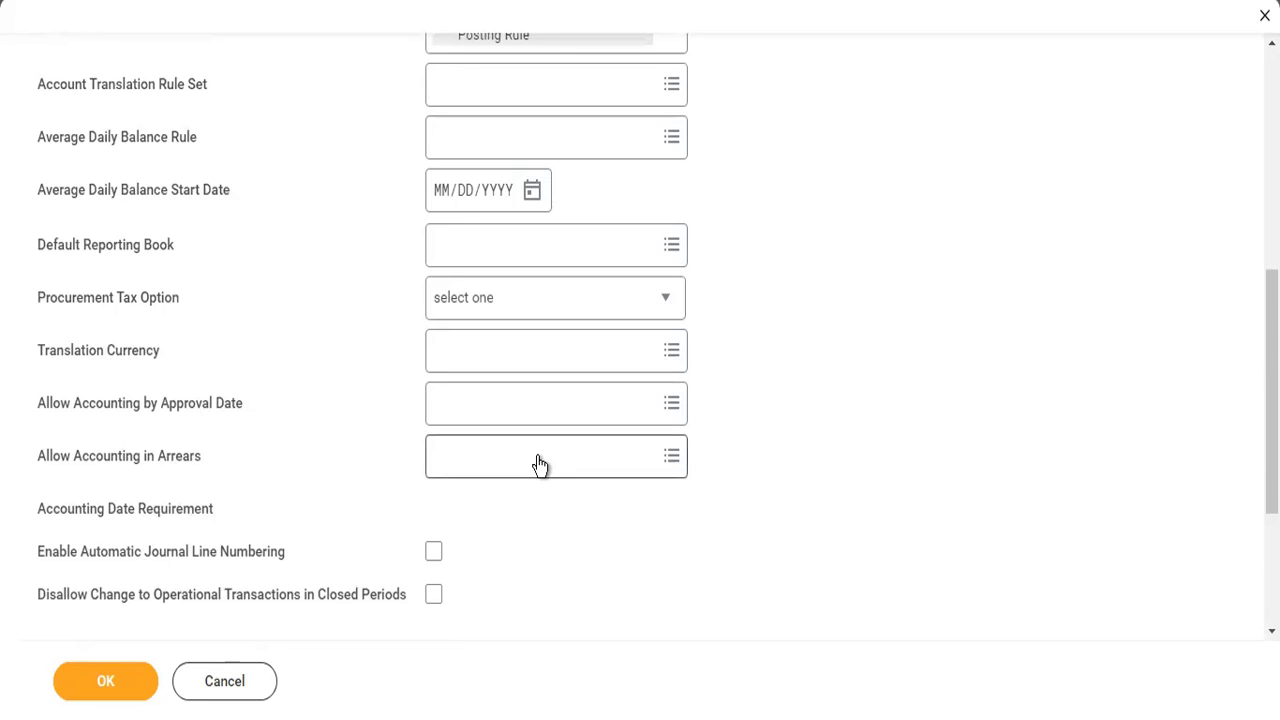
{"action": "scroll", "coordinate": [538, 463], "scroll_direction": "down", "scroll_amount": 4}
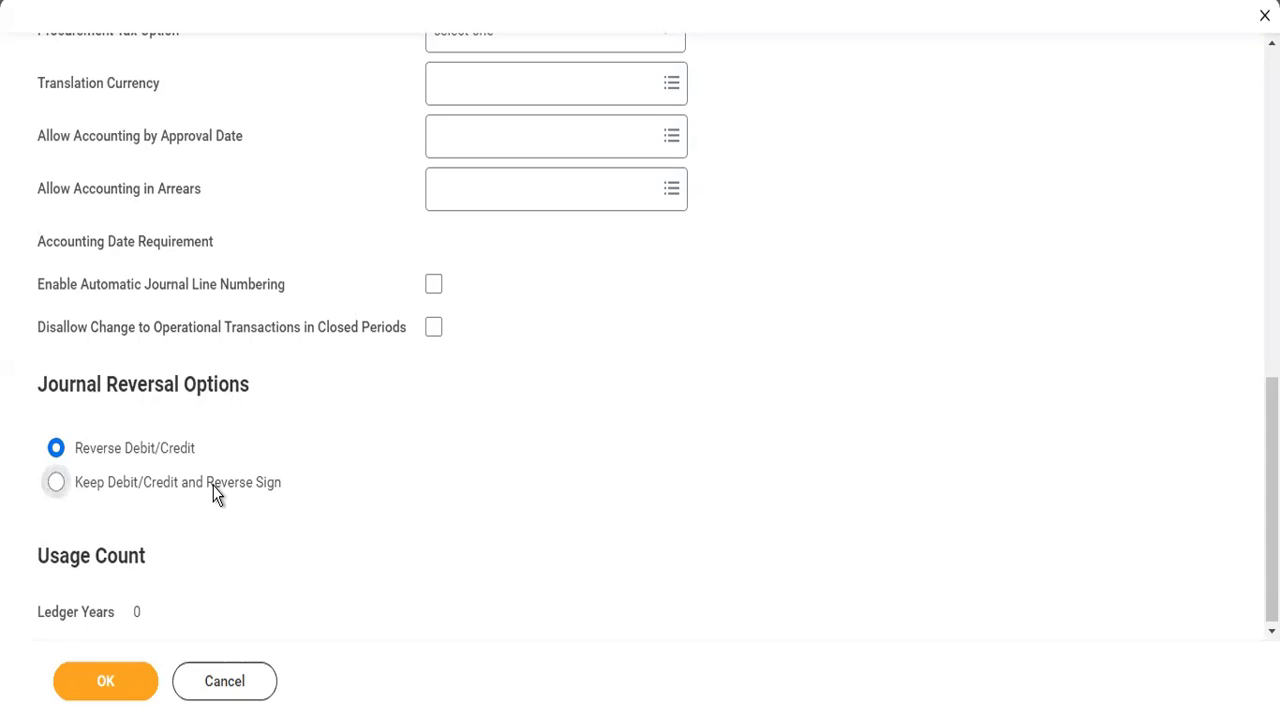
{"action": "left_click", "coordinate": [214, 490]}
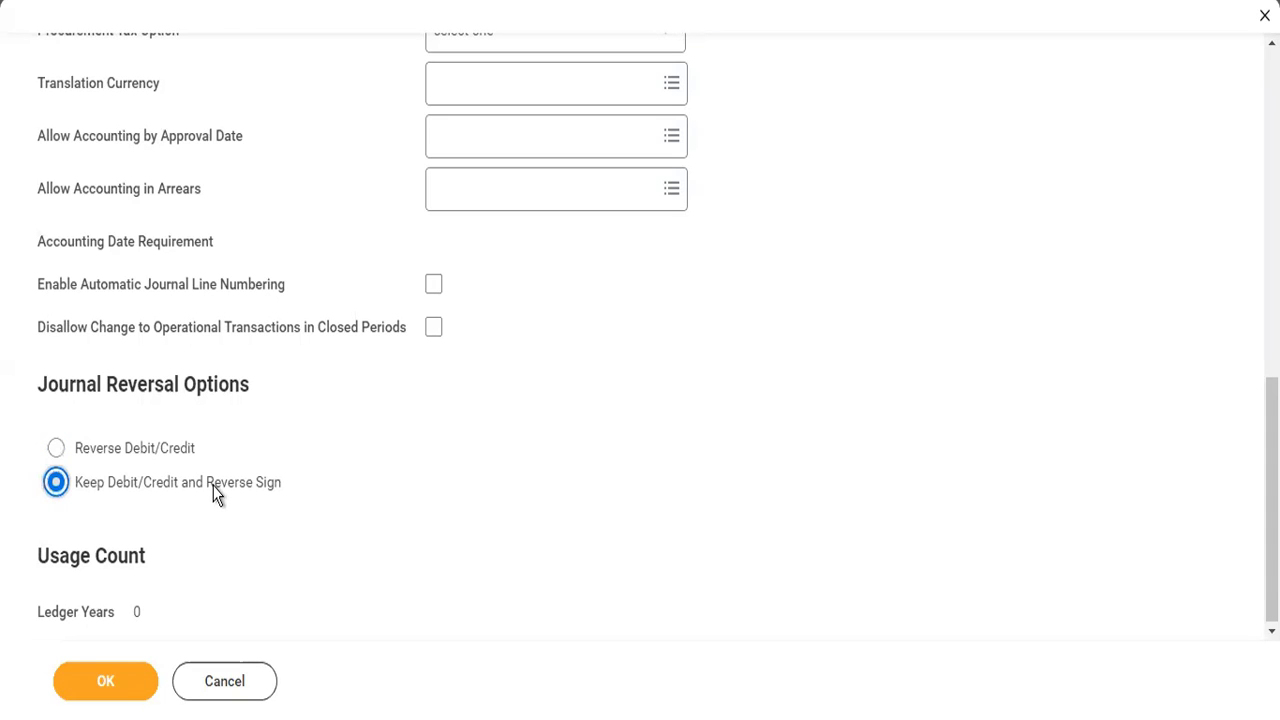
{"action": "left_click", "coordinate": [152, 452]}
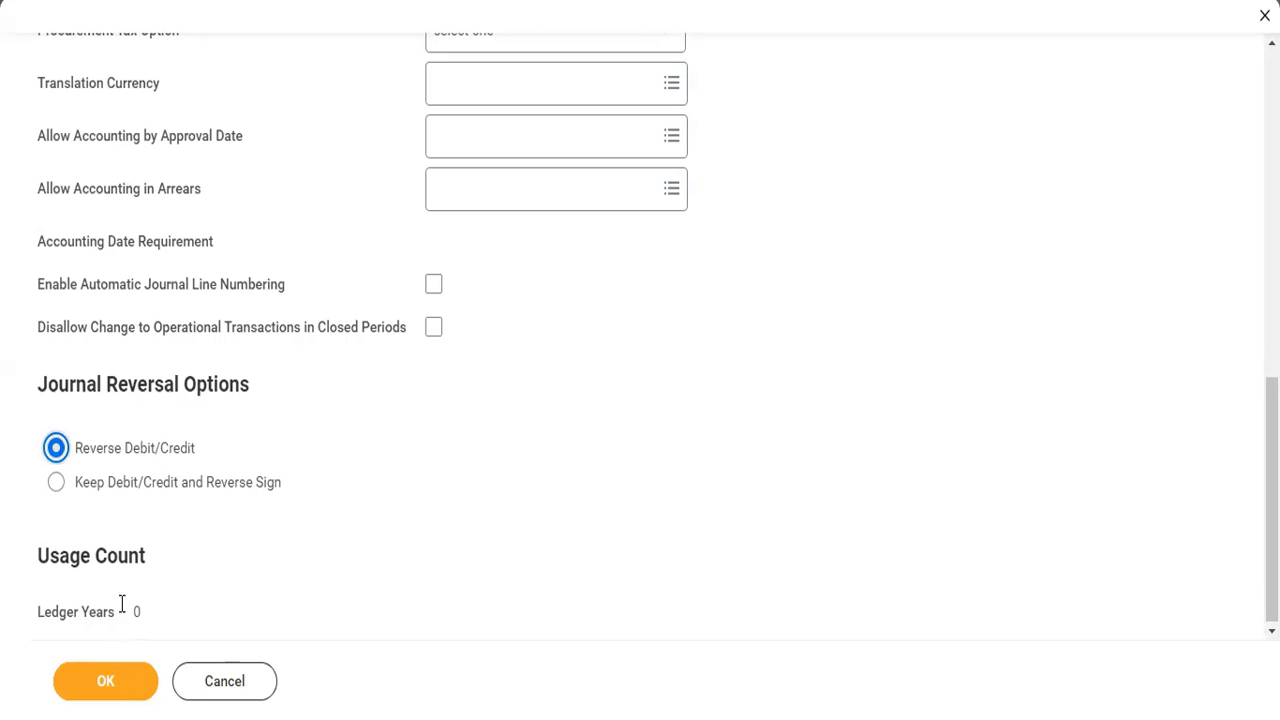
{"action": "left_click", "coordinate": [118, 690]}
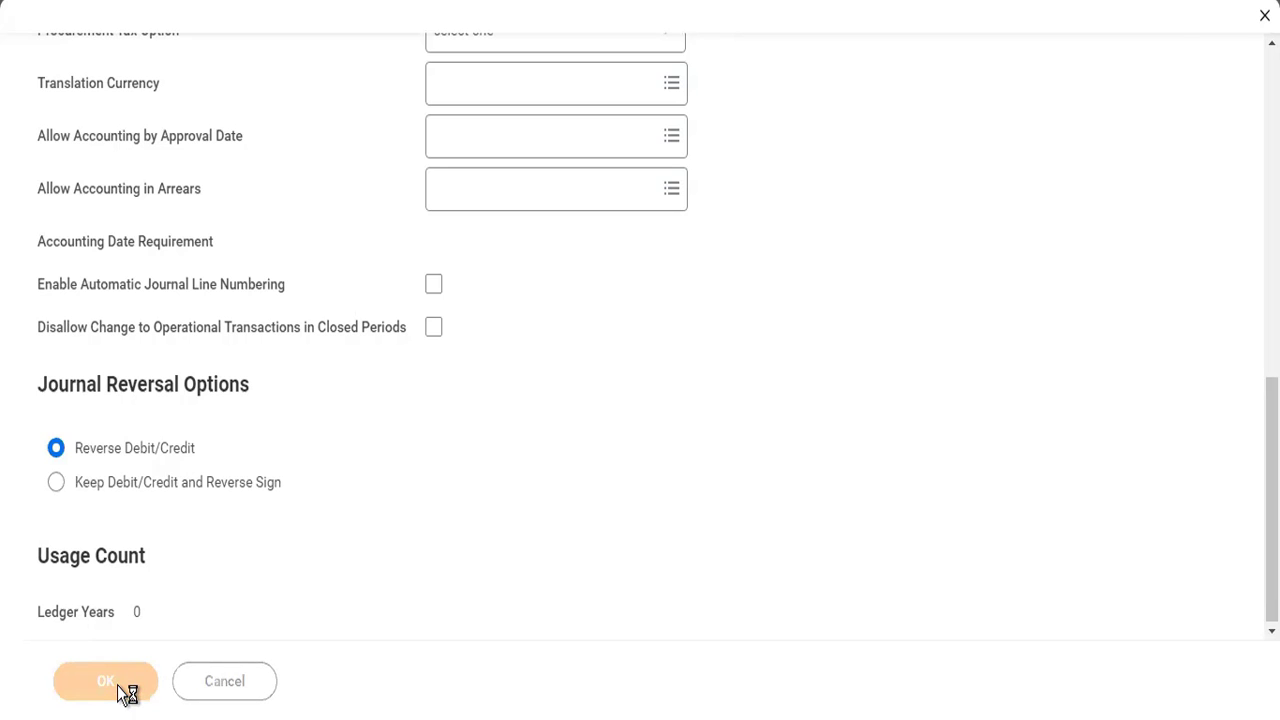